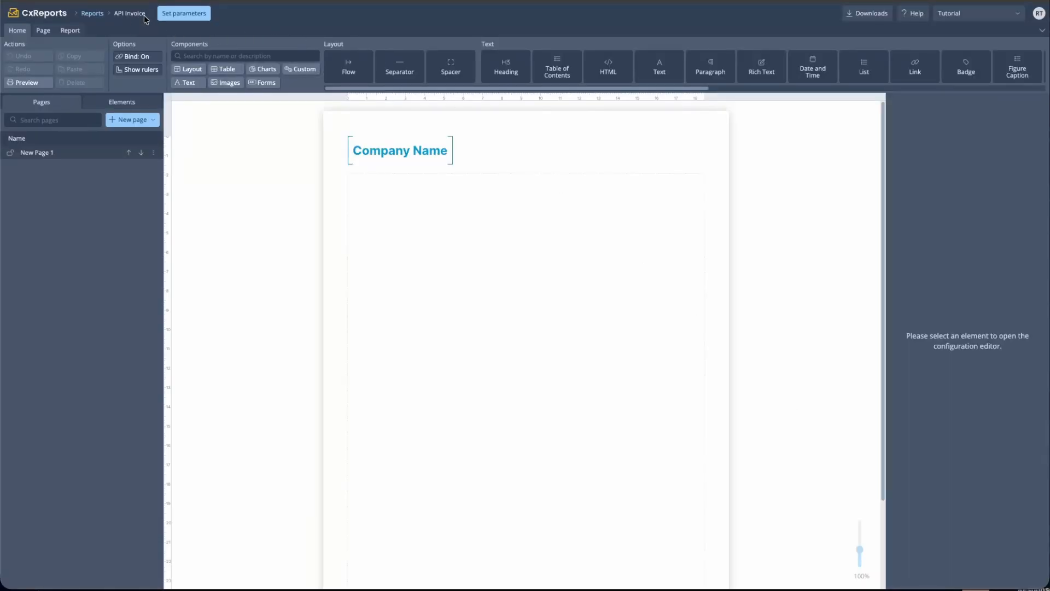
# Clear the stray text selection near the Reports breadcrumb in the report editor
pyautogui.moveTo(145, 13); pyautogui.dragTo(118, 13)
pyautogui.click(266, 31)
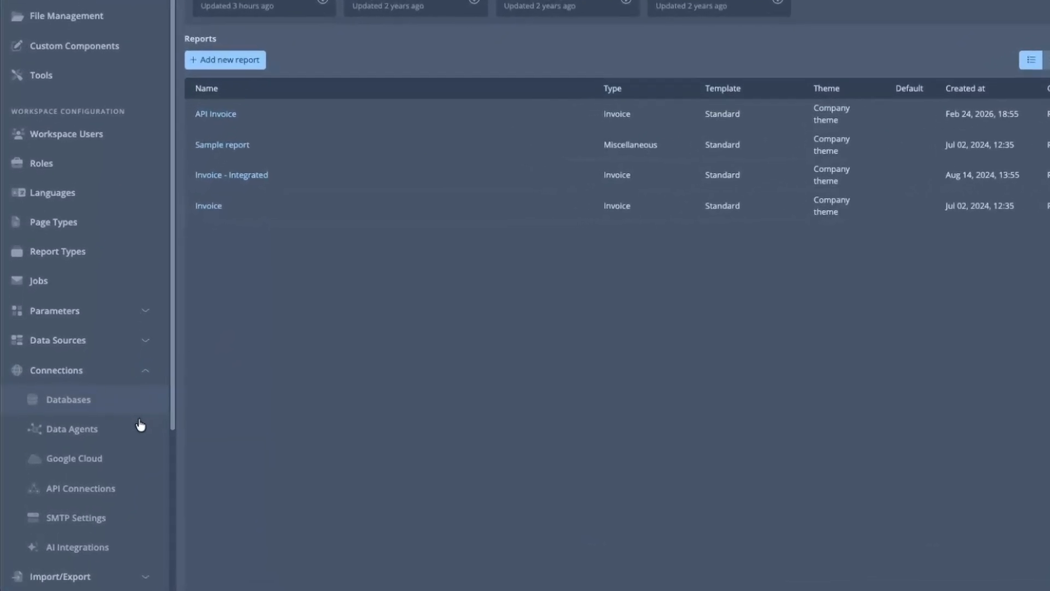
# Go to Connections > API Connections and start a new API configuration
pyautogui.click(52, 429)
pyautogui.click(91, 328)
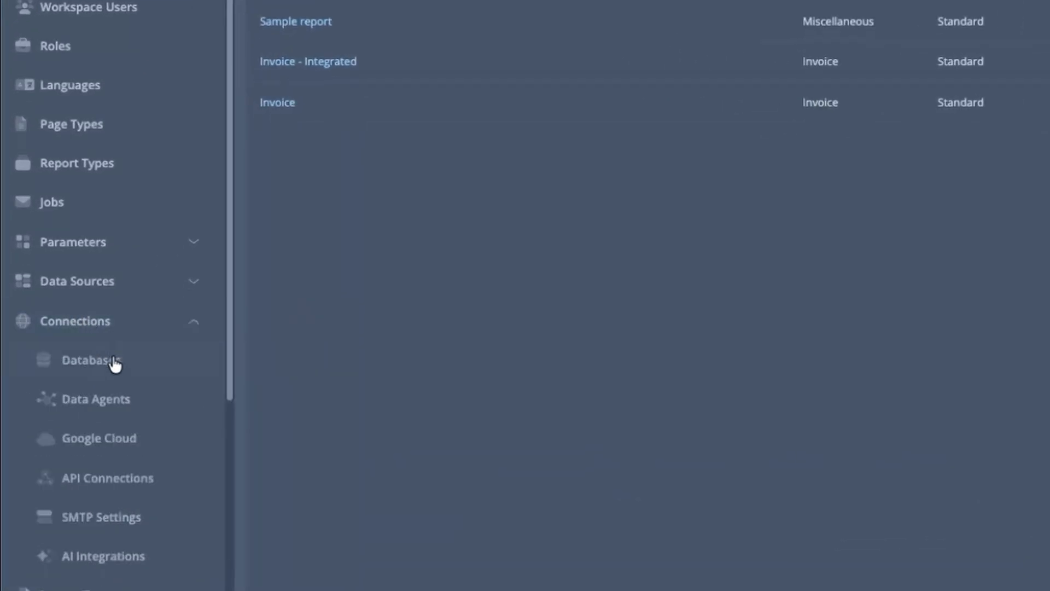
pyautogui.click(105, 482)
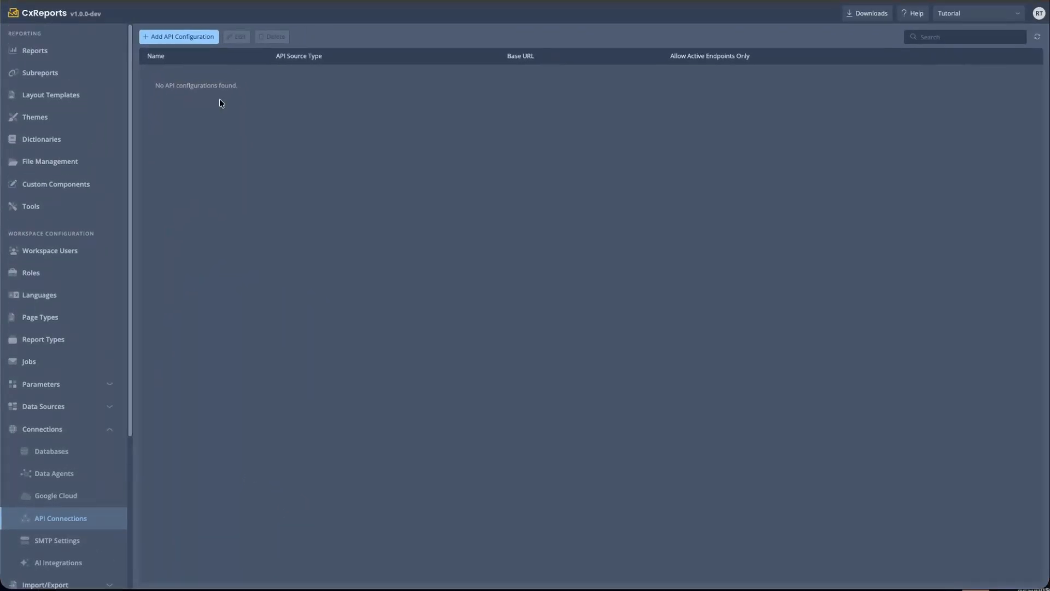
pyautogui.click(166, 39)
pyautogui.click(366, 214)
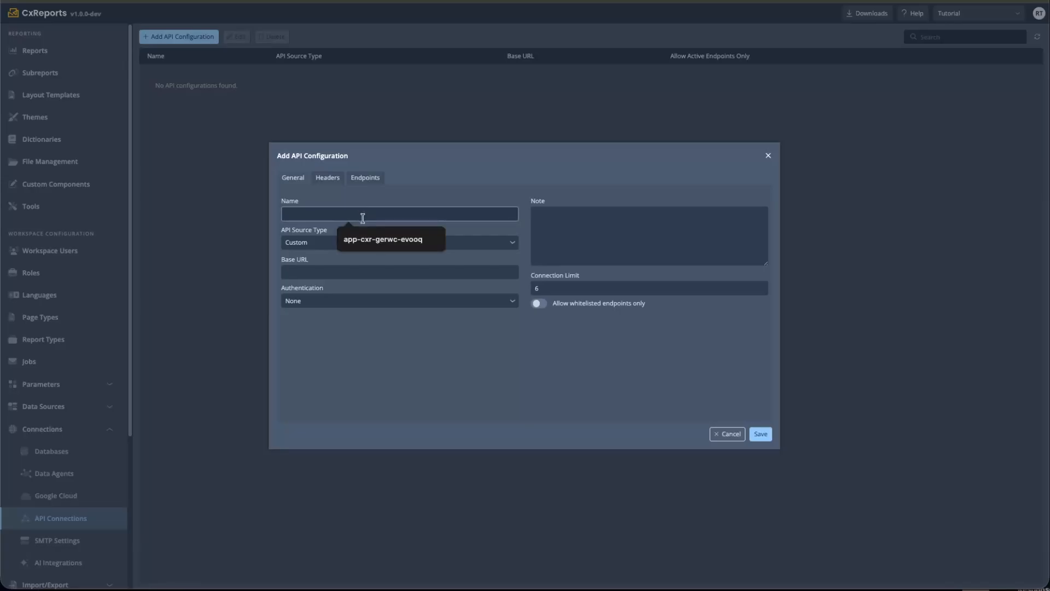
pyautogui.write('Remote')
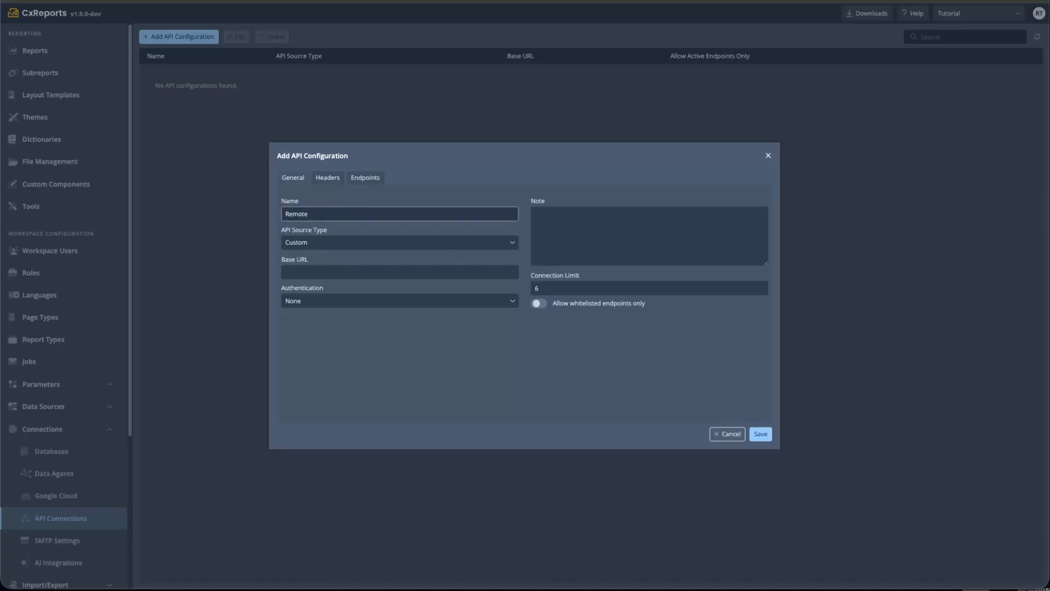
pyautogui.write(' API')
pyautogui.click(495, 268)
pyautogui.write('htt')
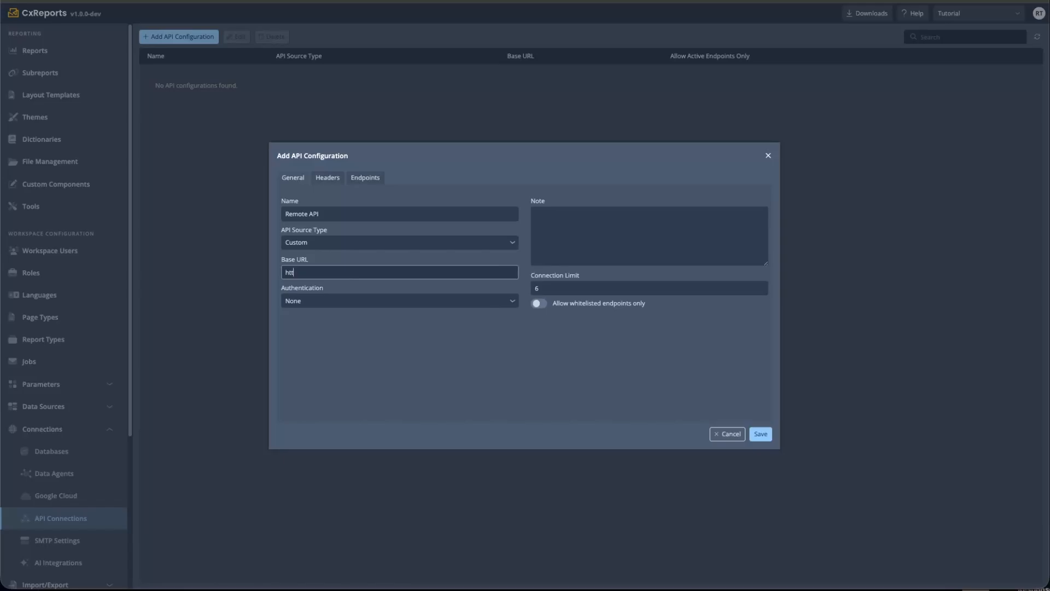
pyautogui.write('p://localhost:3000')
pyautogui.click(372, 304)
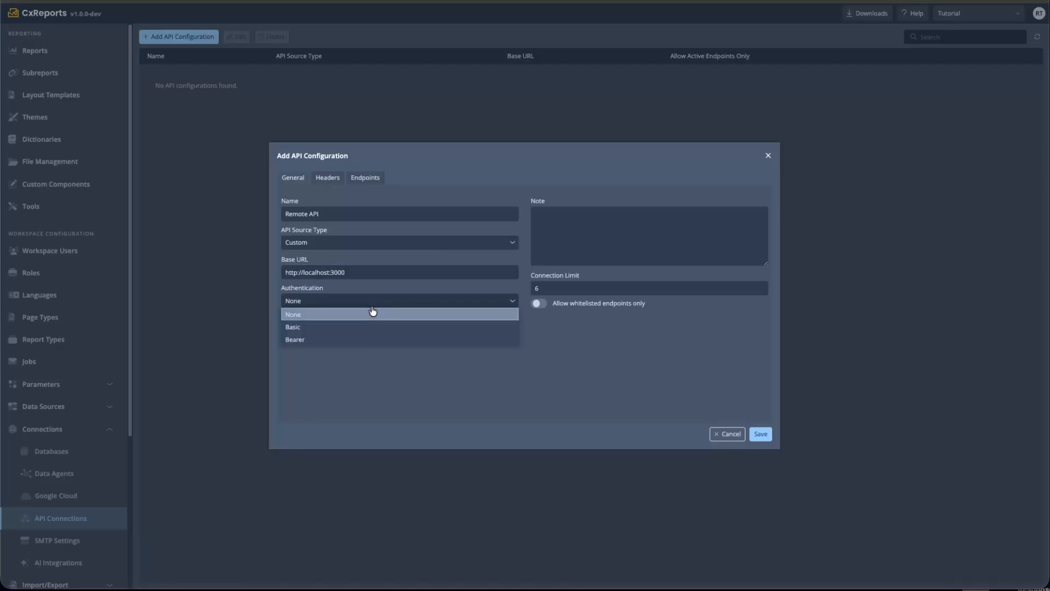
pyautogui.click(331, 337)
pyautogui.click(319, 330)
pyautogui.write('mock-jwt-token-cxreports-2026')
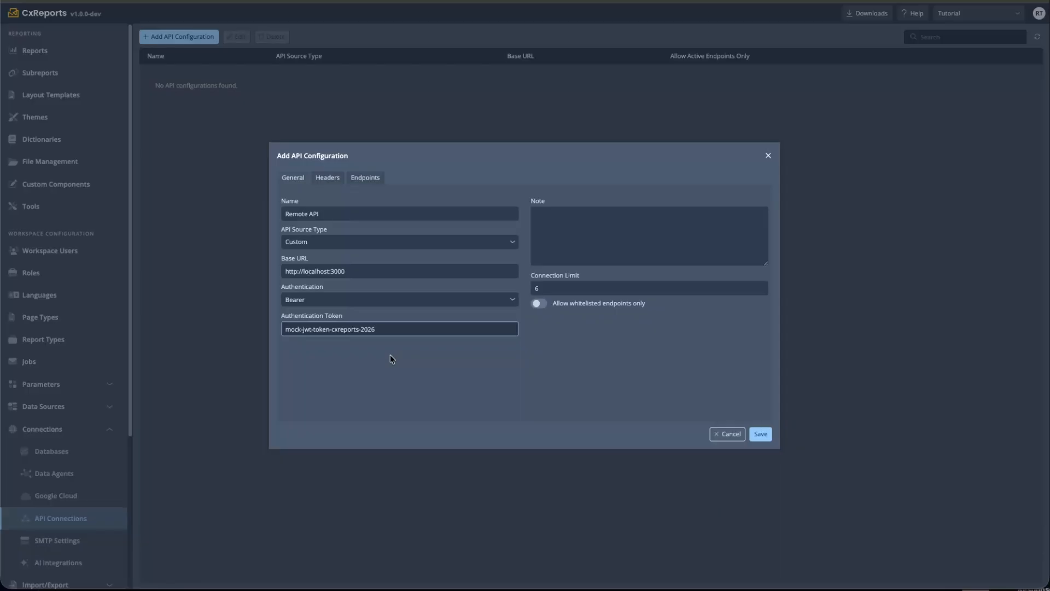
pyautogui.click(330, 179)
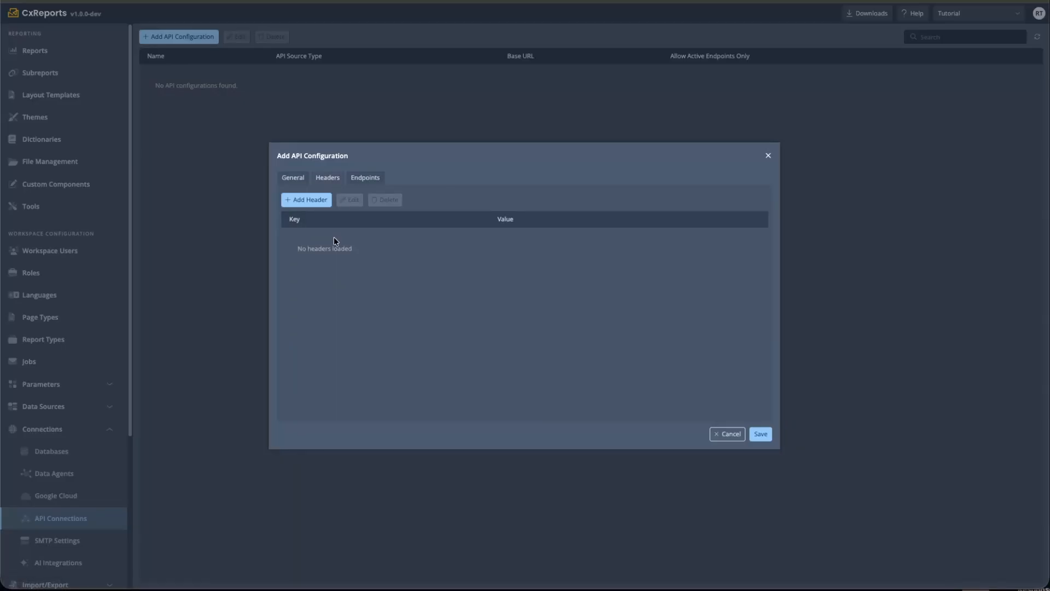
# Add a GET 'invoices' endpoint, then save the Remote API connection
pyautogui.click(373, 181)
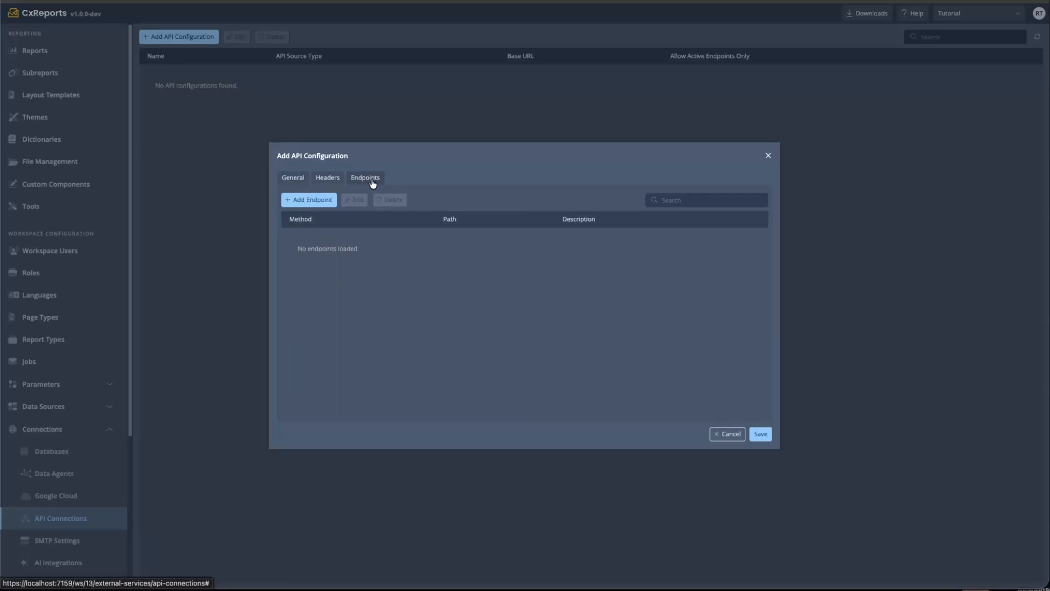
pyautogui.click(326, 203)
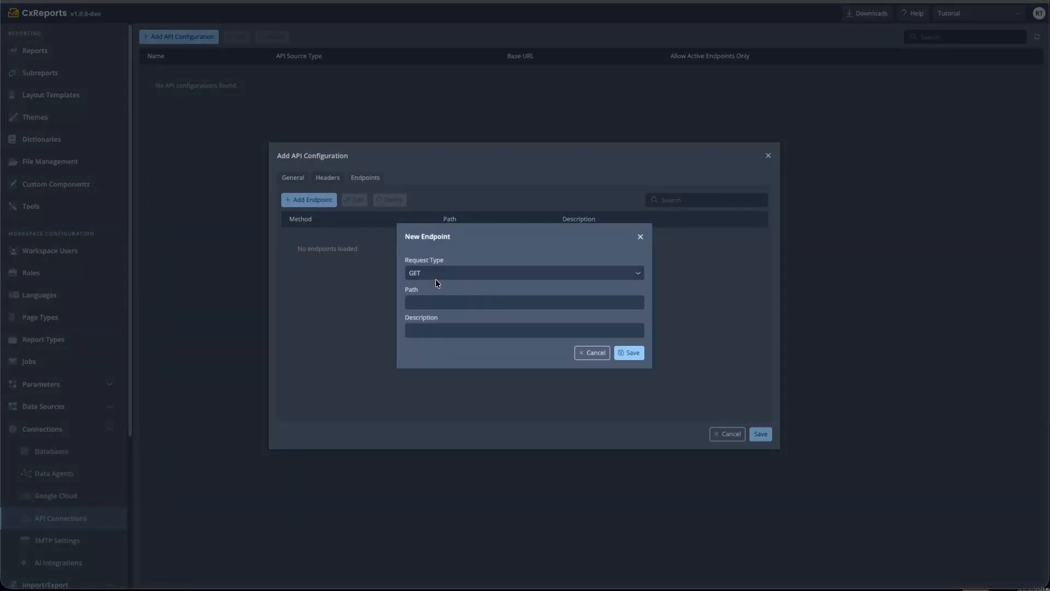
pyautogui.click(465, 302)
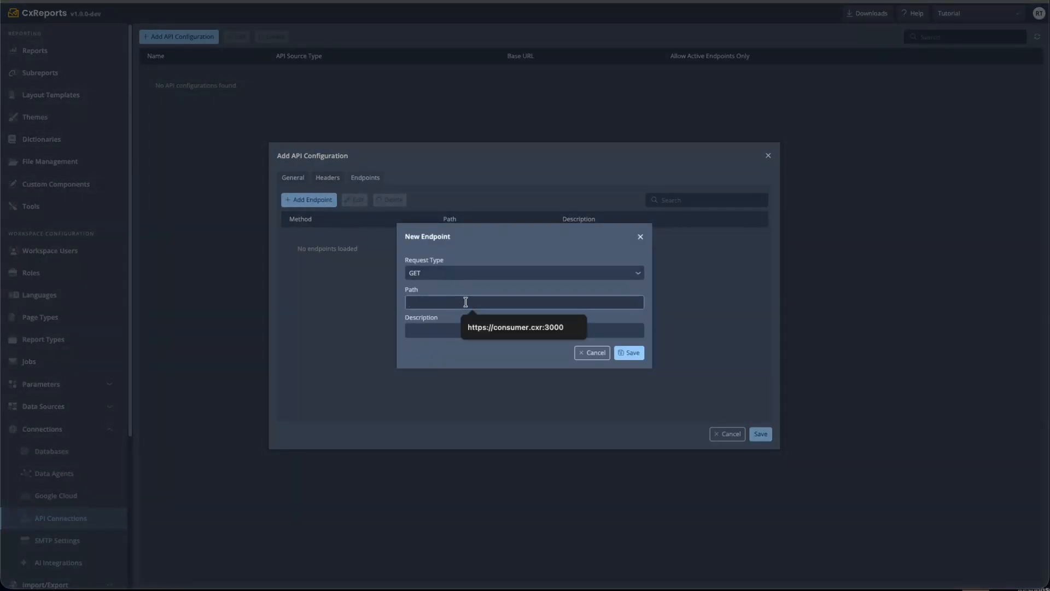
pyautogui.write('i')
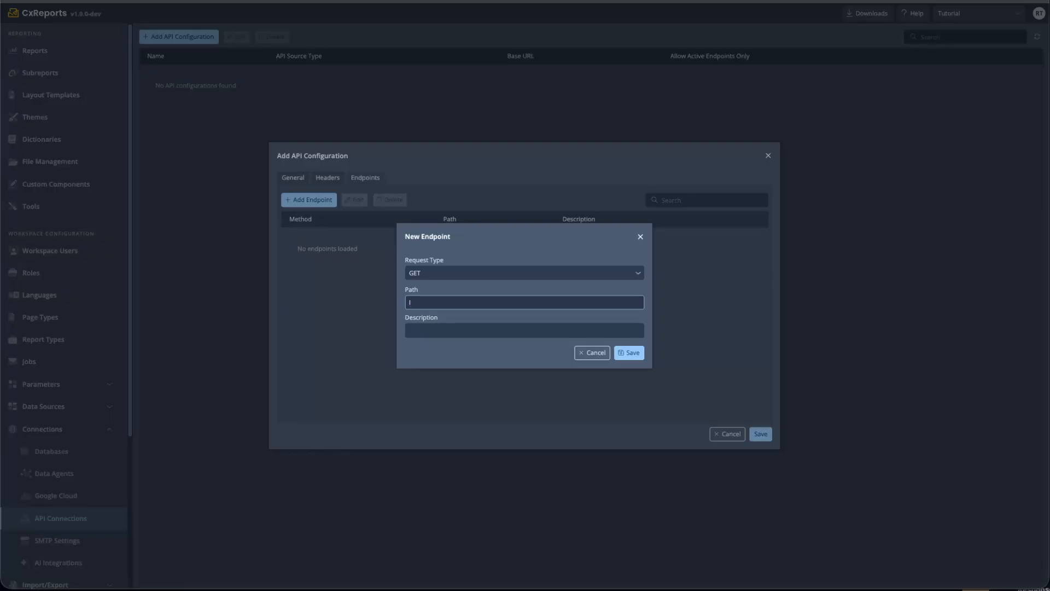
pyautogui.write('invoices')
pyautogui.click(629, 352)
pyautogui.click(291, 179)
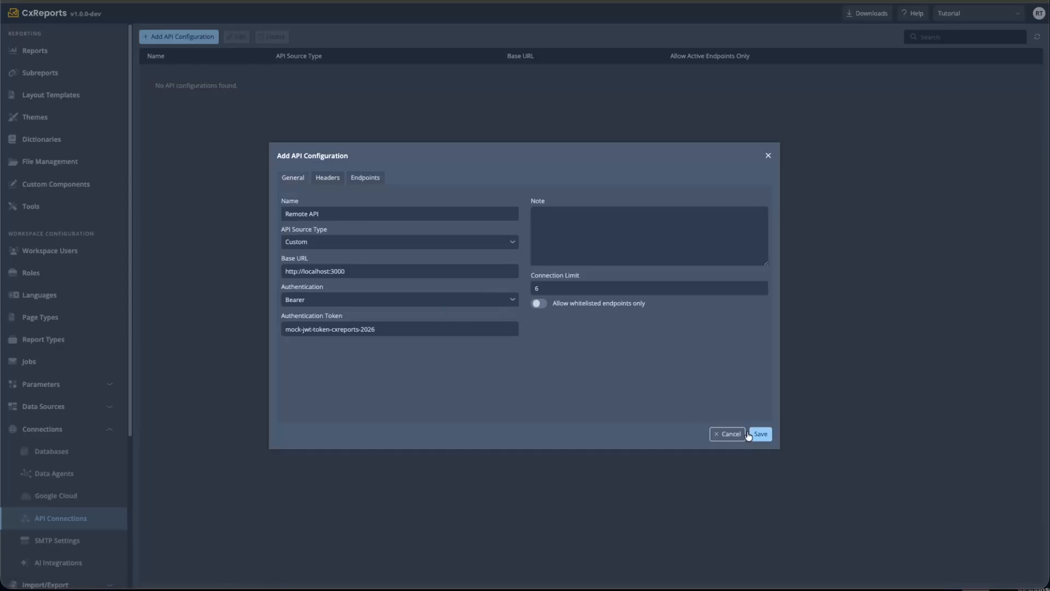
pyautogui.click(767, 435)
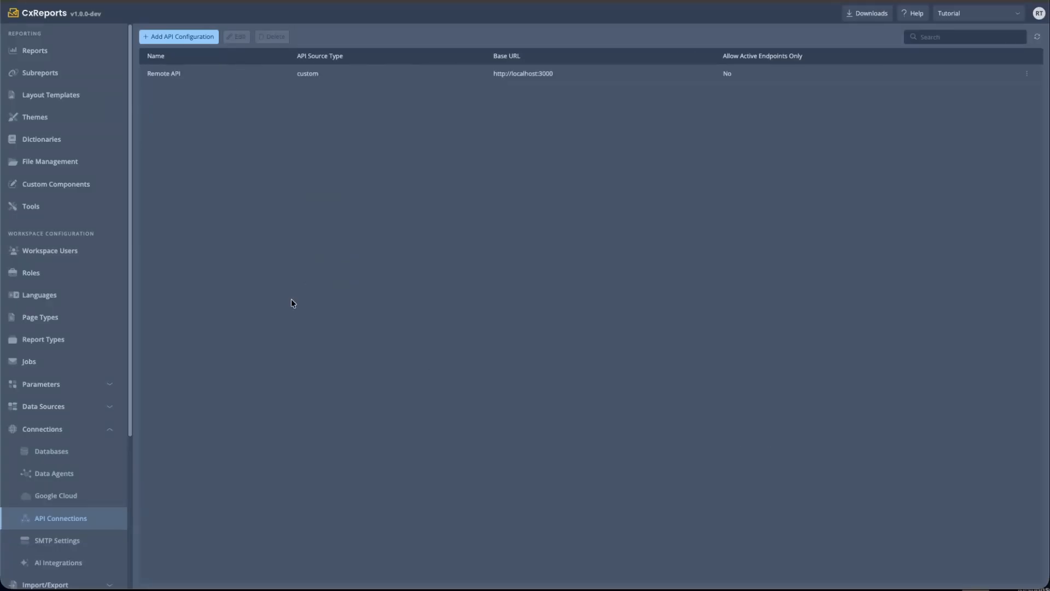
# Open the API Invoice report's parameters and start a new parameter
pyautogui.click(89, 60)
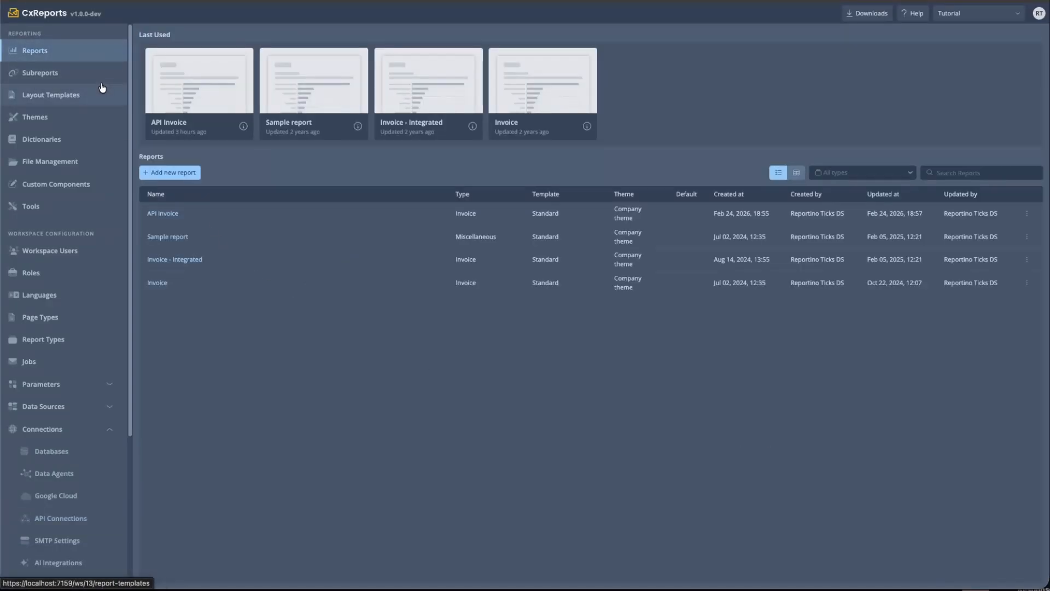
pyautogui.click(172, 103)
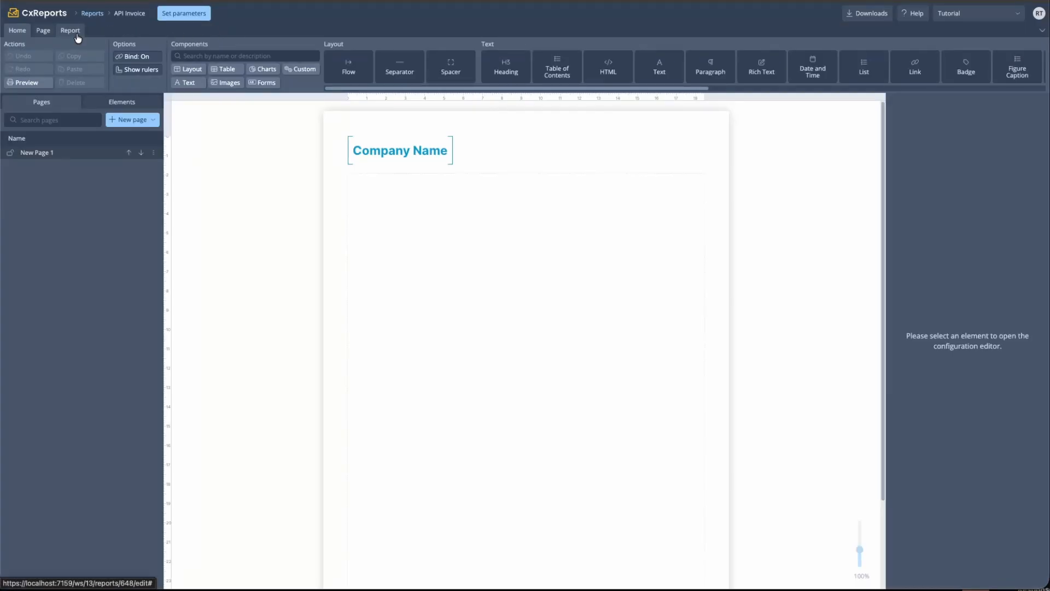
pyautogui.click(64, 33)
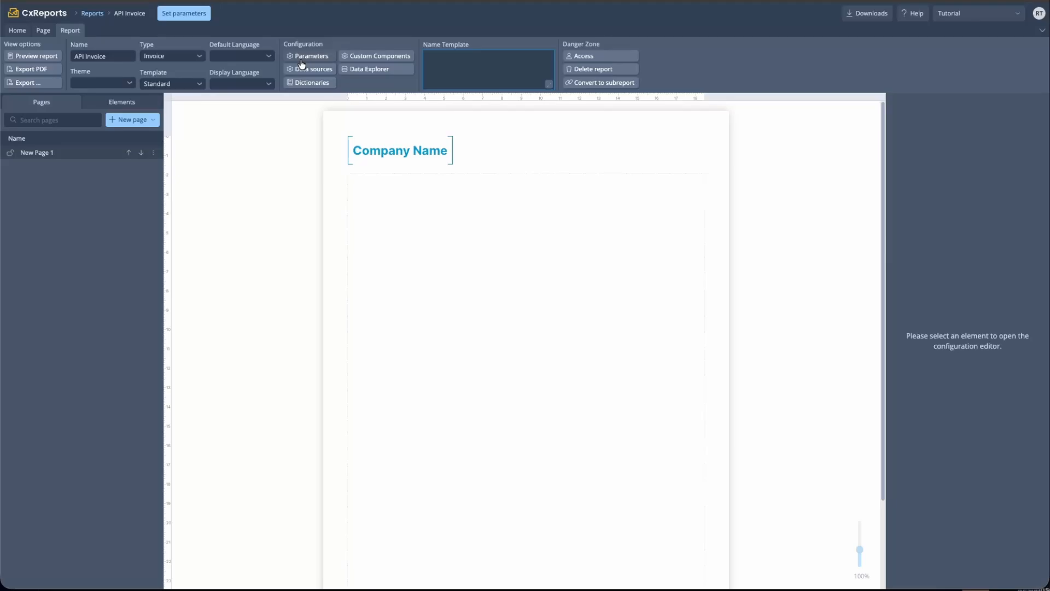
pyautogui.click(302, 59)
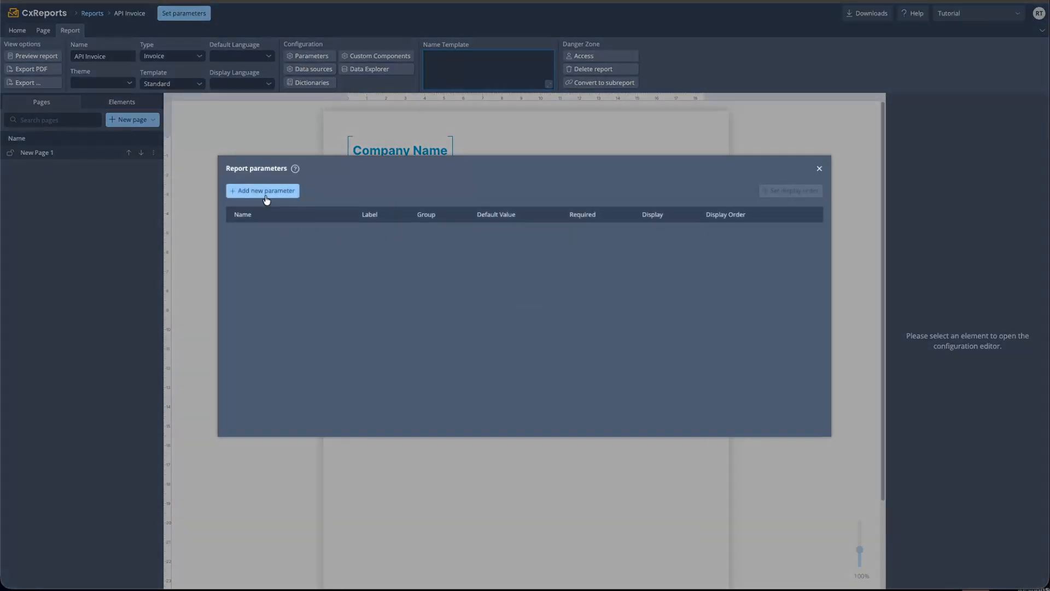
pyautogui.click(266, 191)
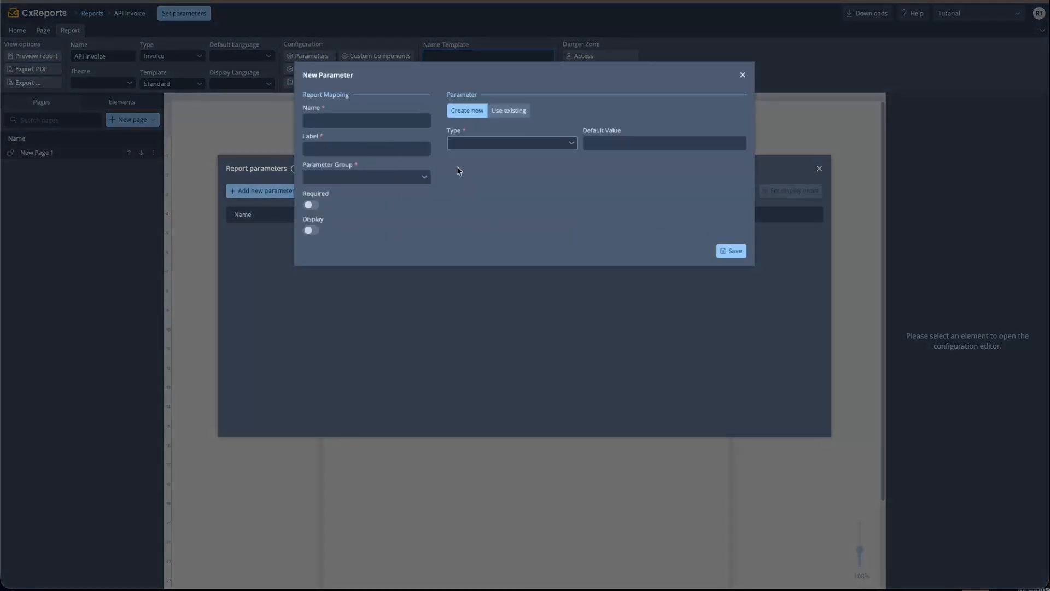
# Make it a Lookup on Remote API's invoices endpoint and test the response preview
pyautogui.click(504, 143)
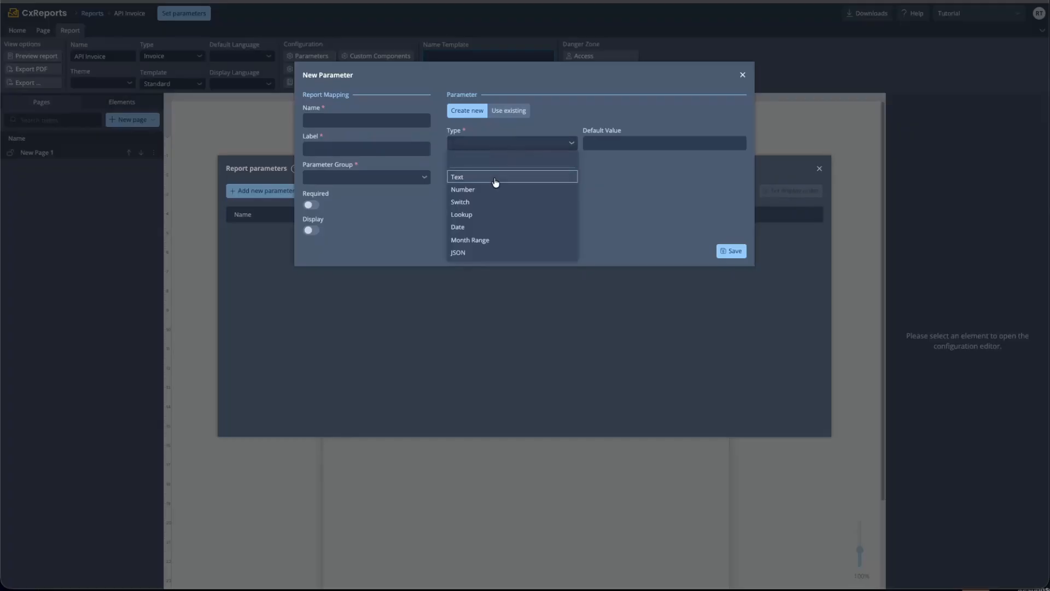
pyautogui.click(469, 214)
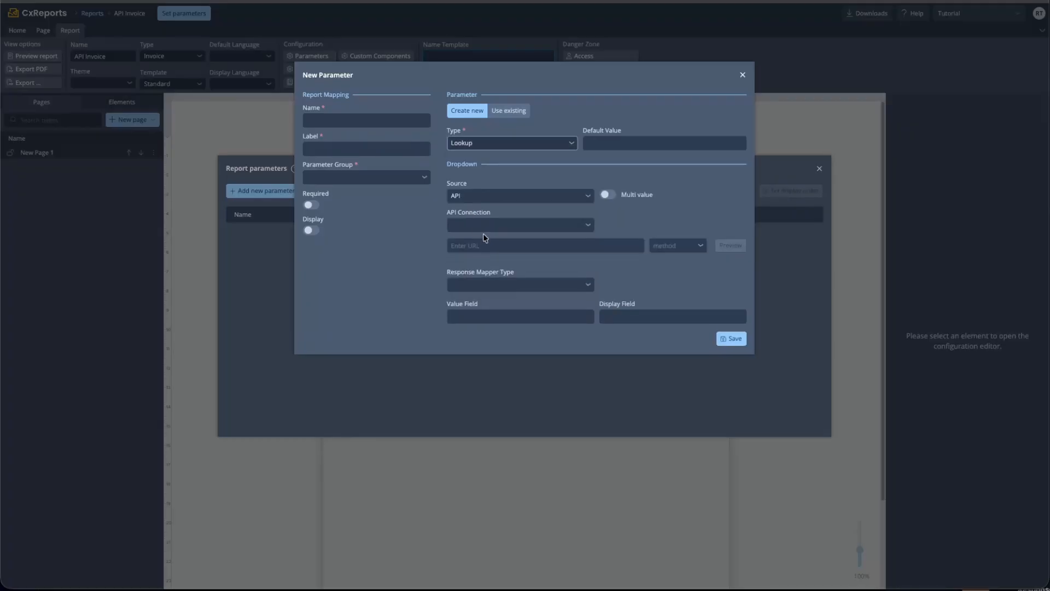
pyautogui.click(475, 224)
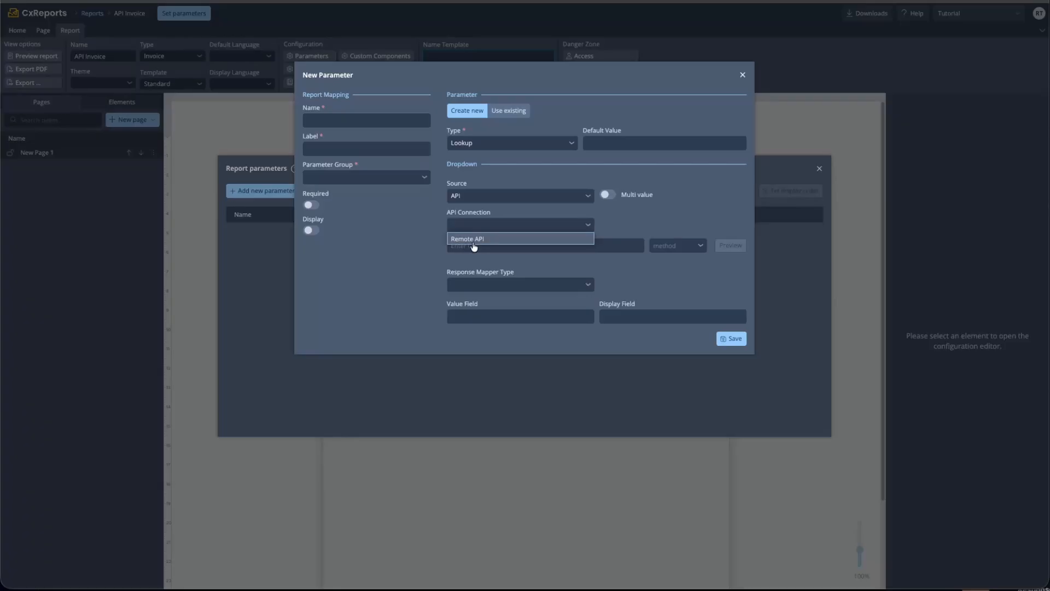
pyautogui.click(474, 241)
pyautogui.click(516, 247)
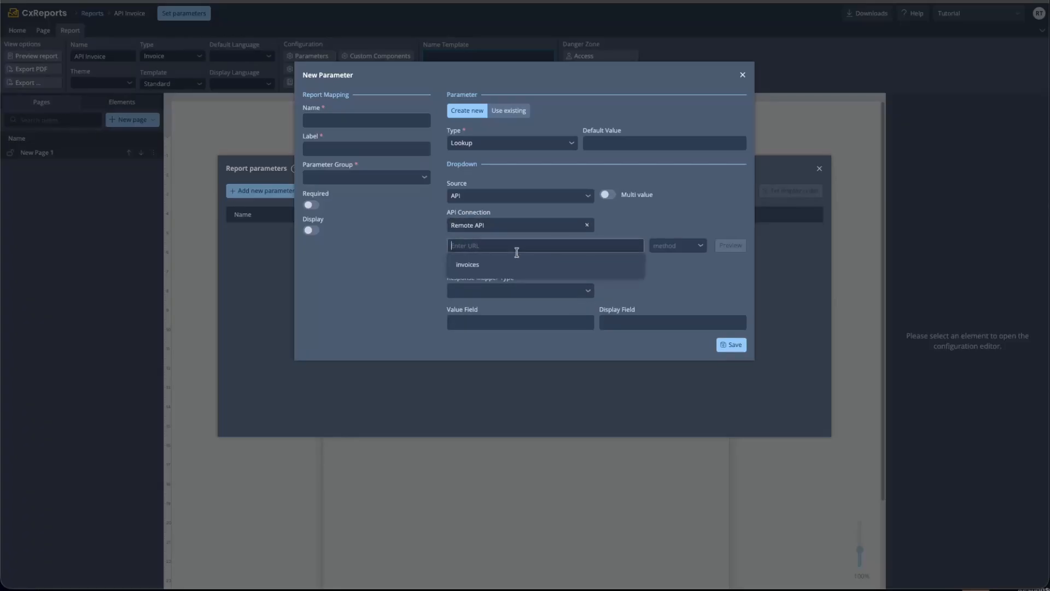
pyautogui.click(472, 265)
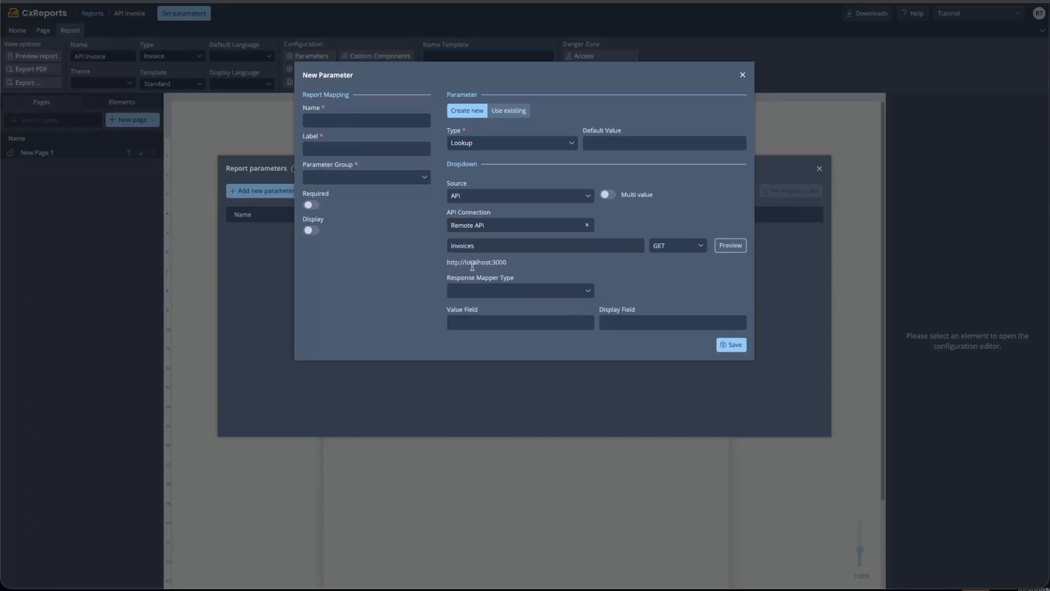
pyautogui.click(727, 246)
pyautogui.click(241, 106)
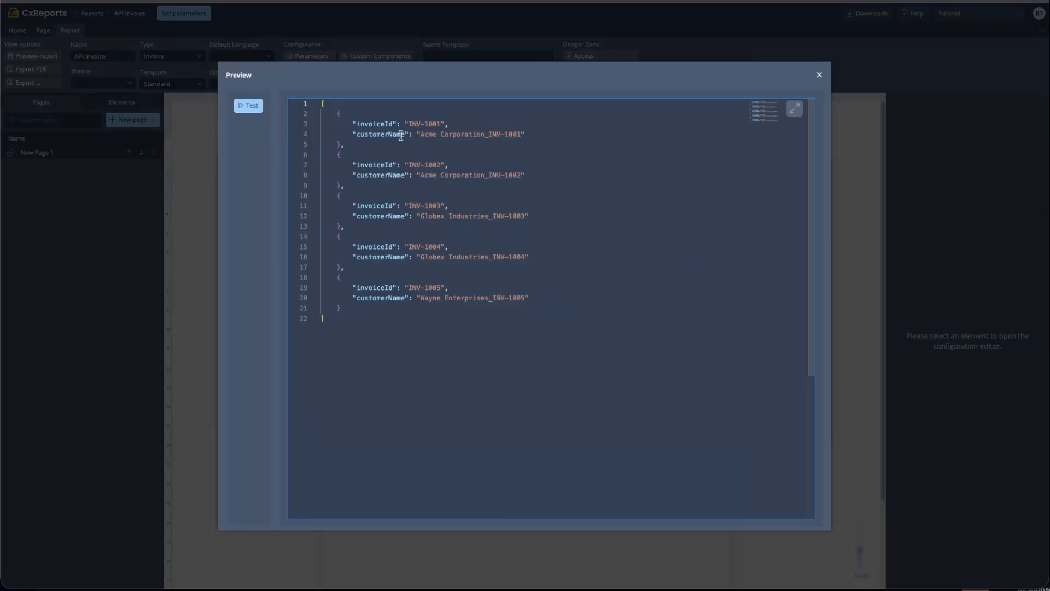
# Set the lookup's value field to invoiceId and display field to customerName
pyautogui.doubleClick(370, 124)
pyautogui.press('super+c')
pyautogui.click(371, 123)
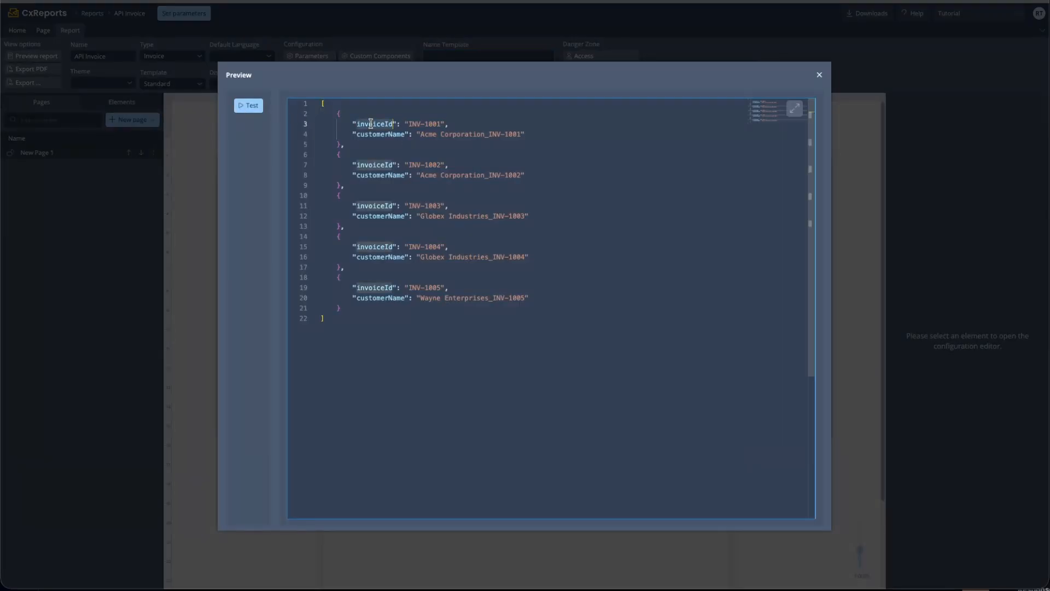
pyautogui.click(377, 134)
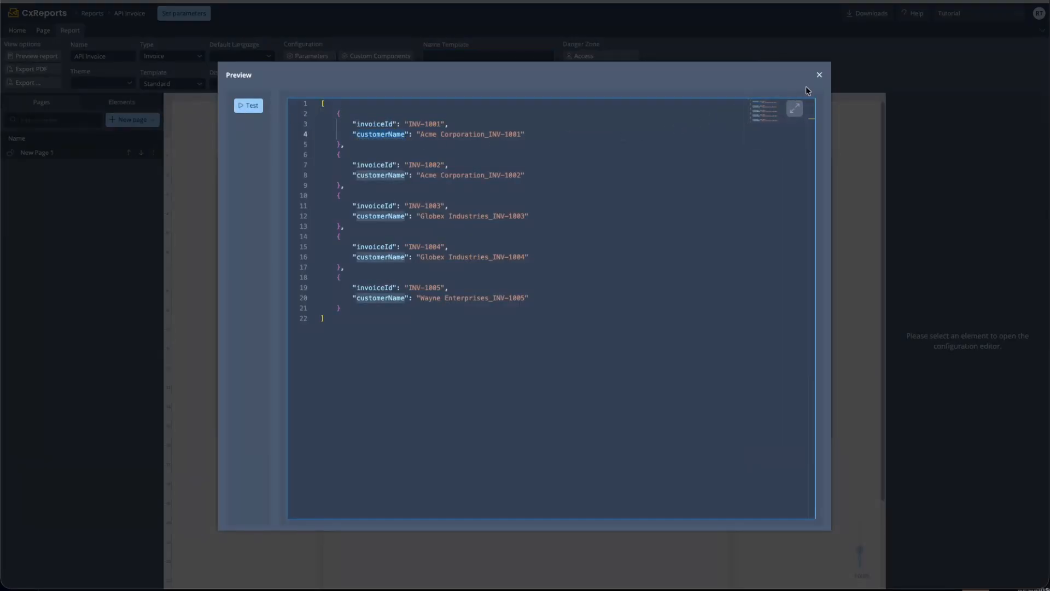
pyautogui.click(819, 75)
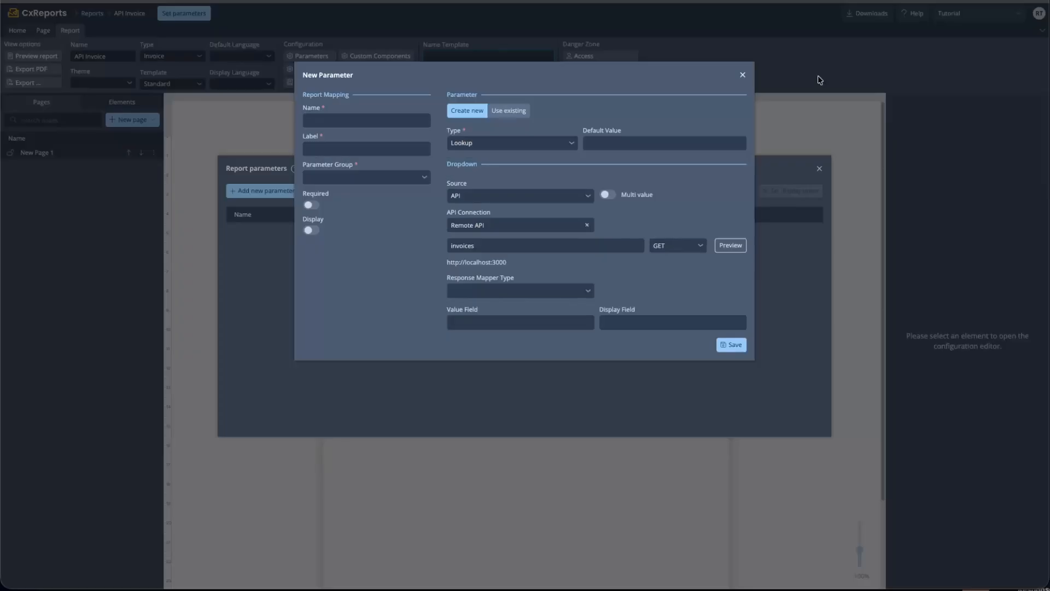
pyautogui.click(474, 320)
pyautogui.write('invoice')
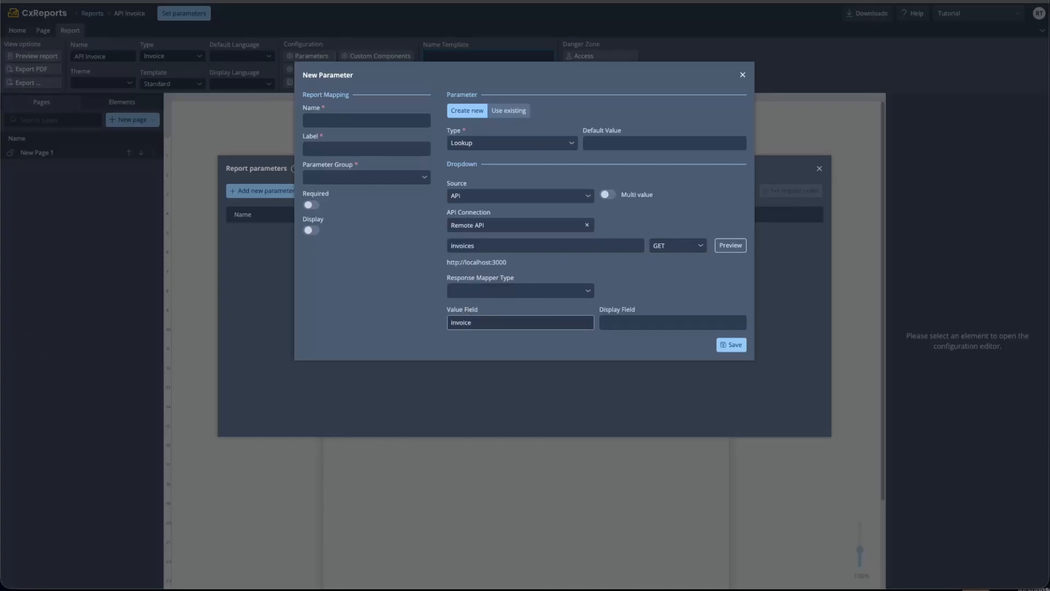
pyautogui.write('Id')
pyautogui.press('Tab')
pyautogui.press('super+v')
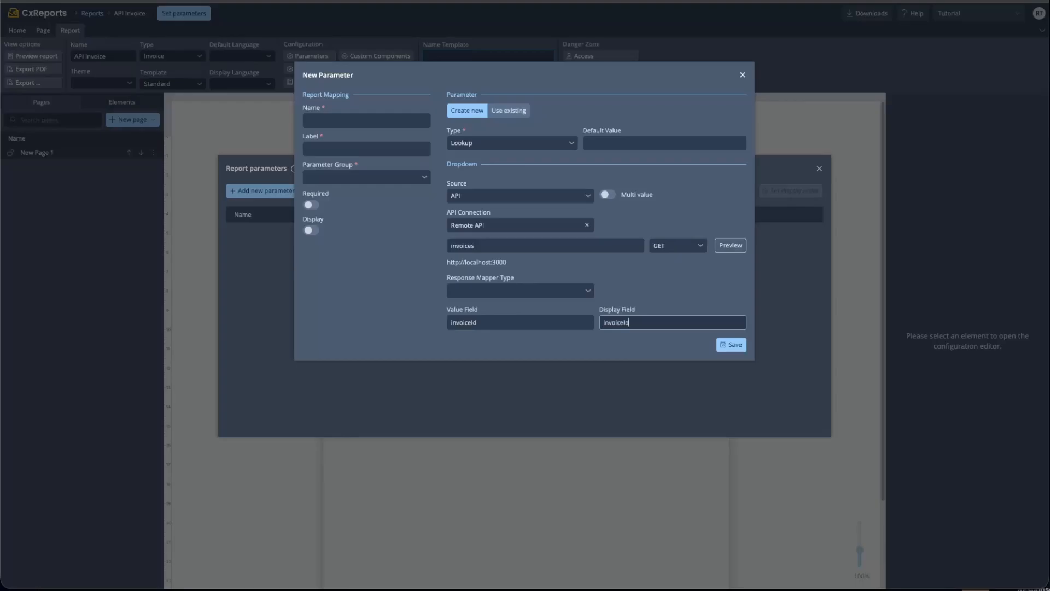
pyautogui.press('super+a')
pyautogui.press('BackSpace')
pyautogui.write('customerName')
# Name the parameter invoiceId, put it in the Misc group, and save it
pyautogui.click(735, 342)
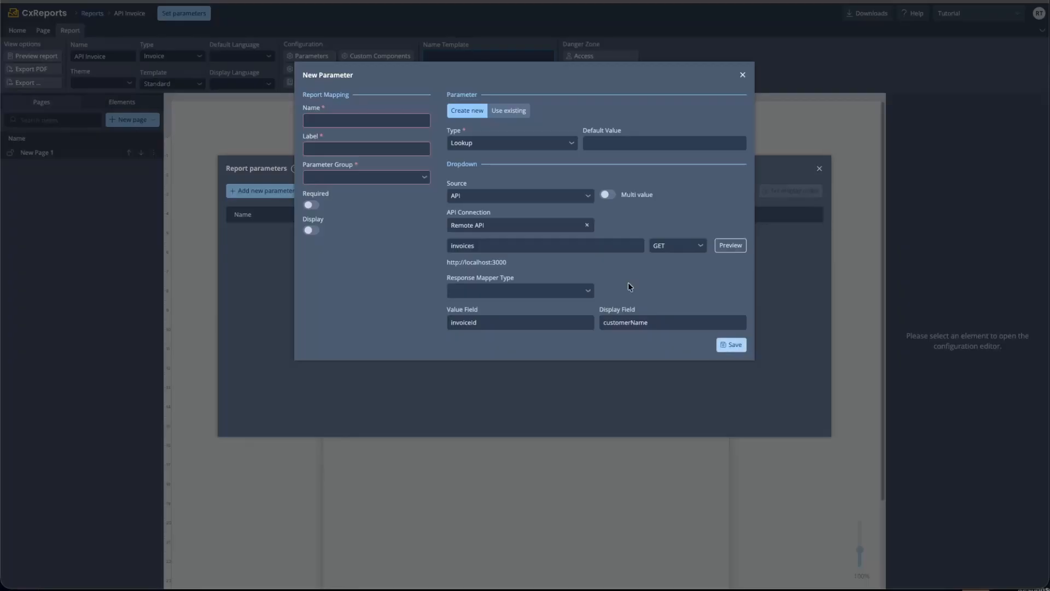
pyautogui.click(361, 118)
pyautogui.write('invoic')
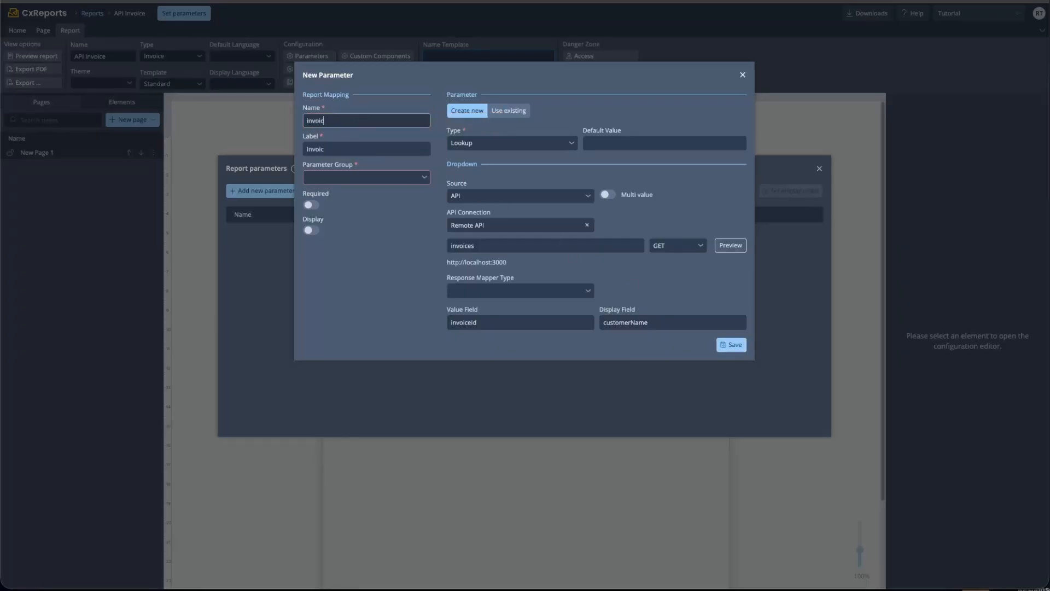
pyautogui.write('eId')
pyautogui.moveTo(493, 319); pyautogui.dragTo(336, 244)
pyautogui.click(358, 120)
pyautogui.click(346, 176)
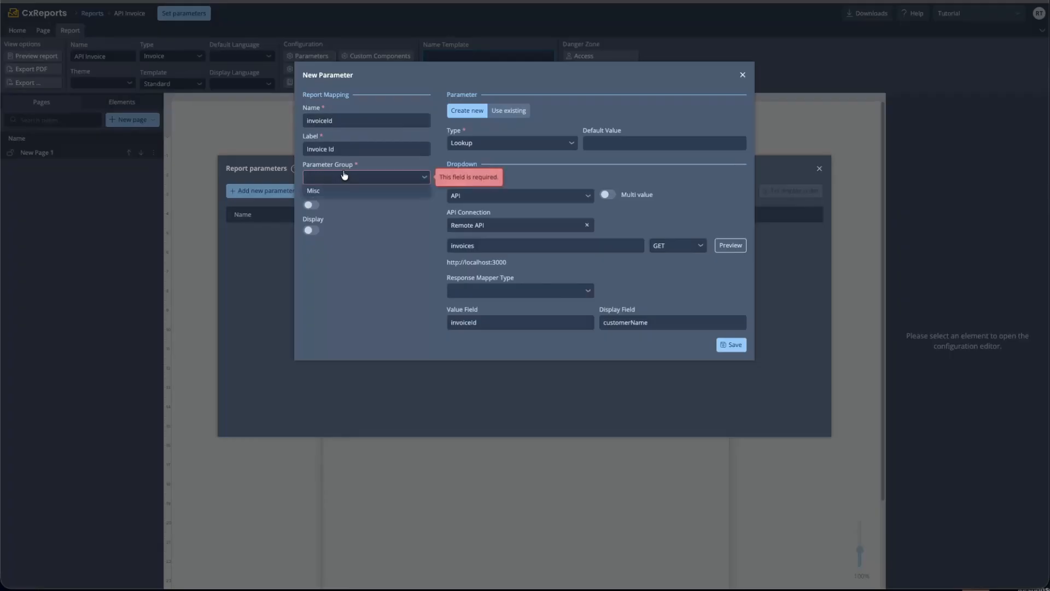
pyautogui.click(341, 190)
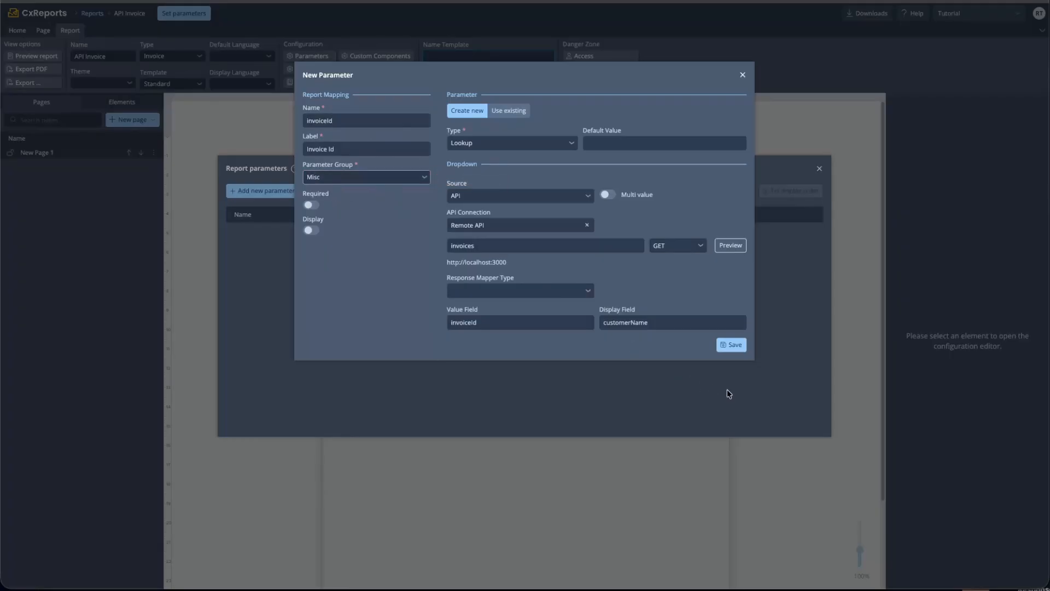
pyautogui.click(732, 345)
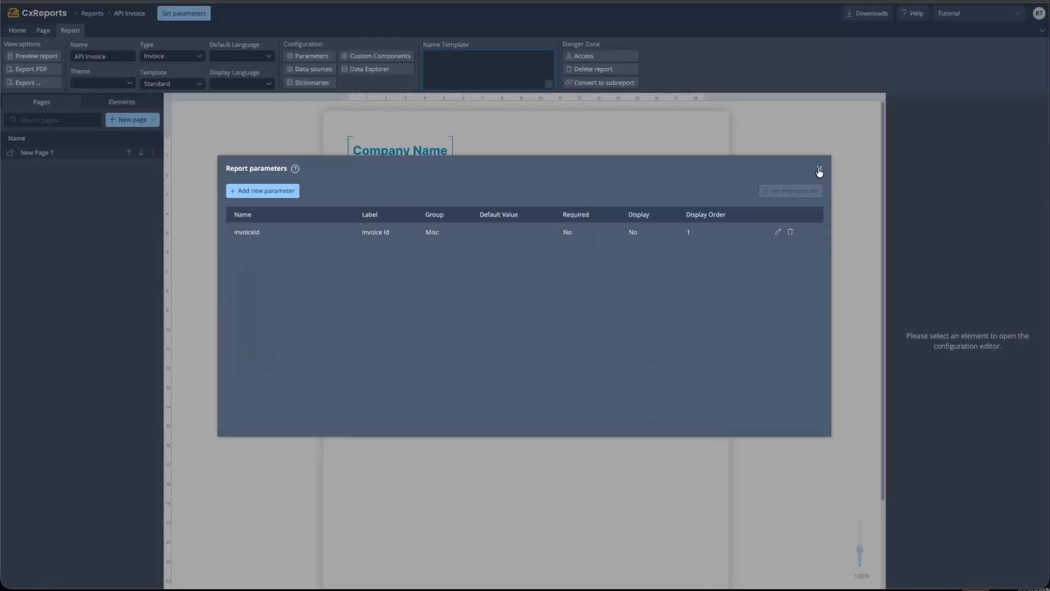
pyautogui.click(819, 170)
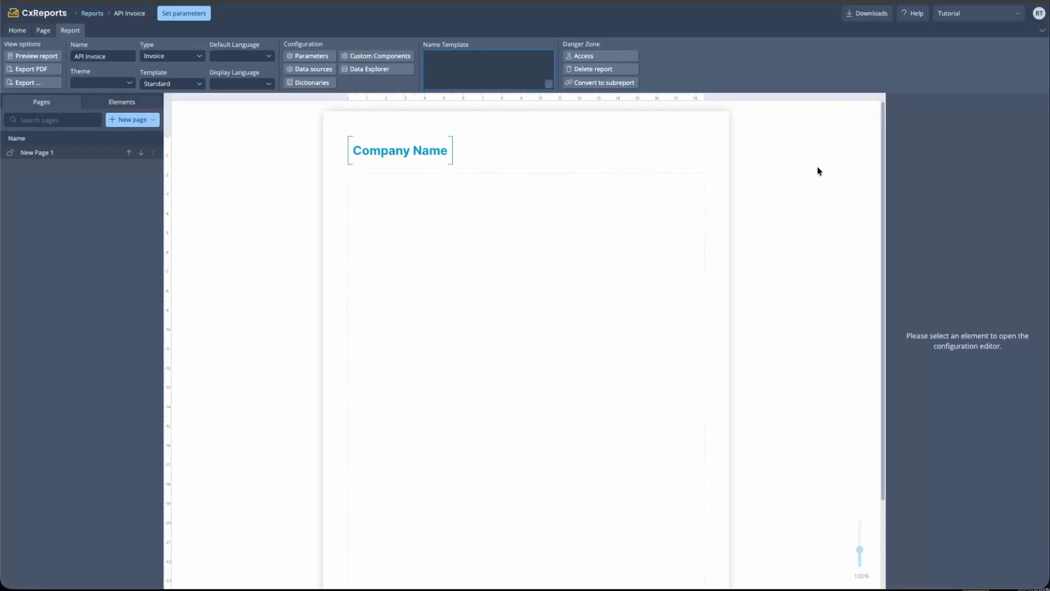
# Check the five Invoice Id choices in Set parameters, then go to API Connections
pyautogui.click(177, 18)
pyautogui.click(469, 186)
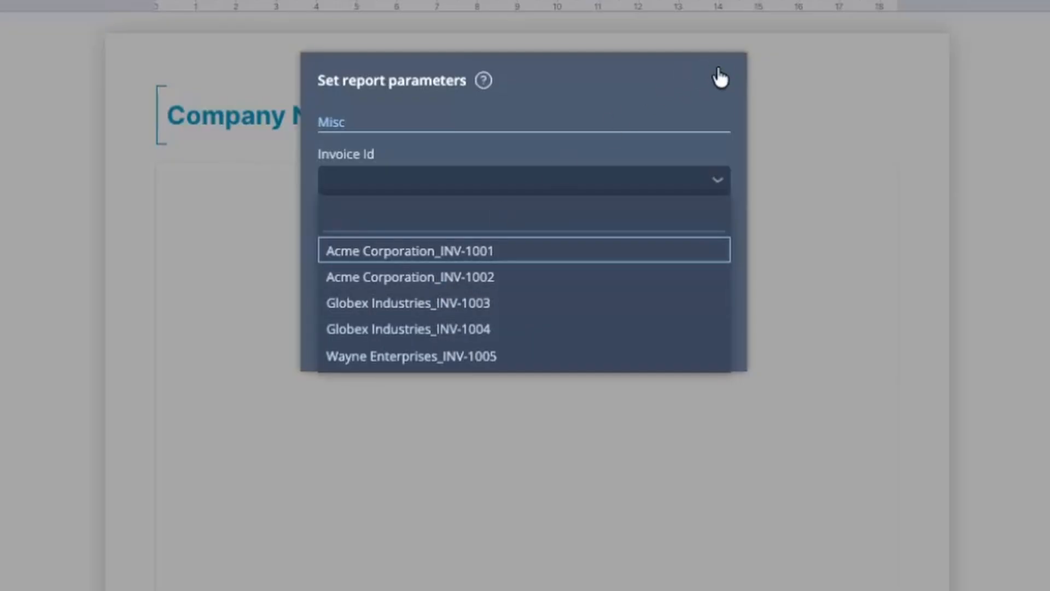
pyautogui.click(720, 78)
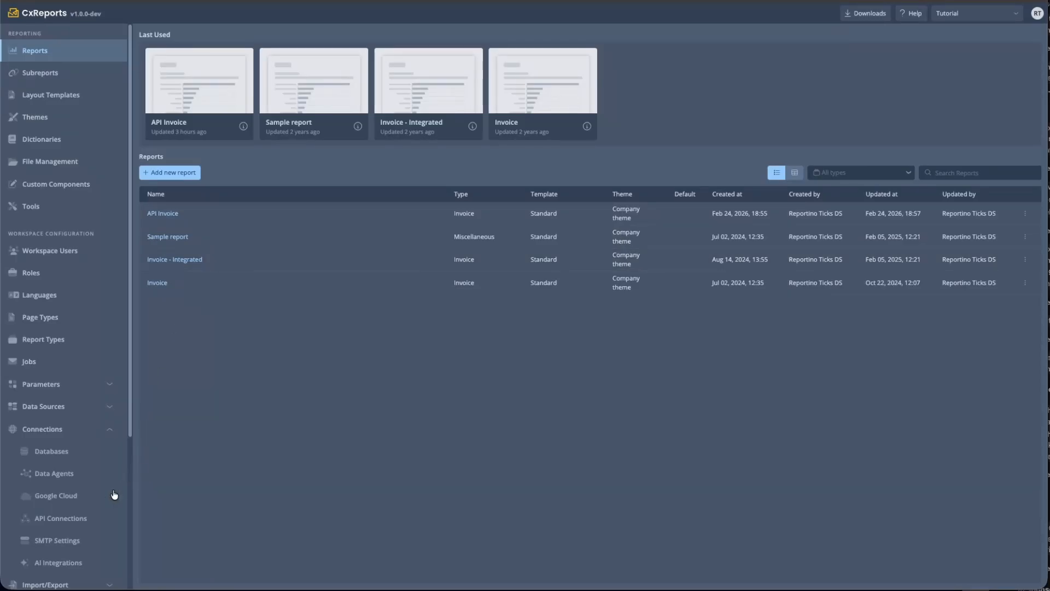
pyautogui.click(67, 523)
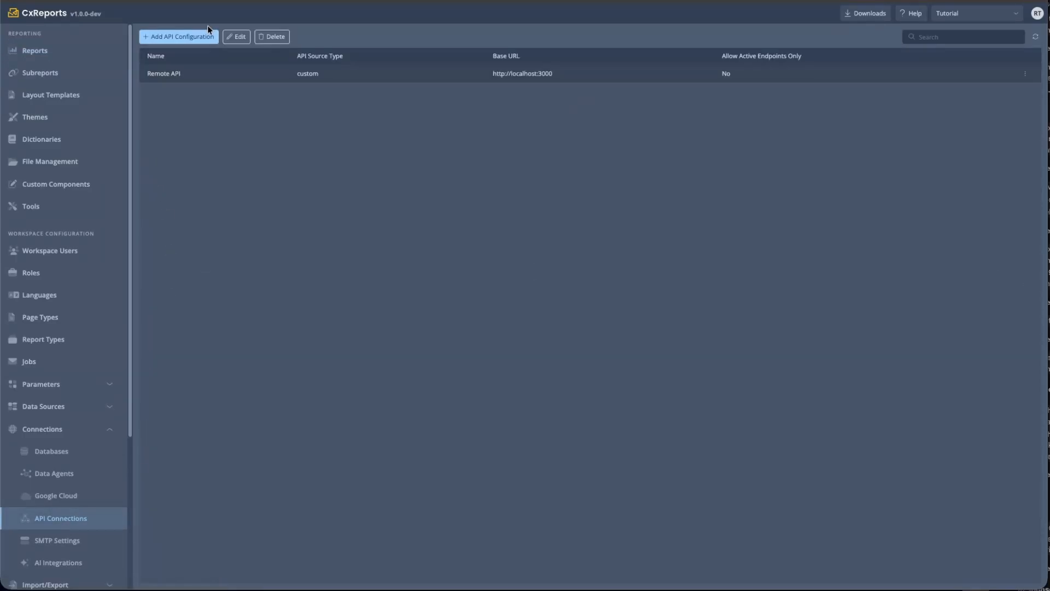
# Add a GET invoices/{invoiceId} endpoint to Remote API and save the connection
pyautogui.click(237, 37)
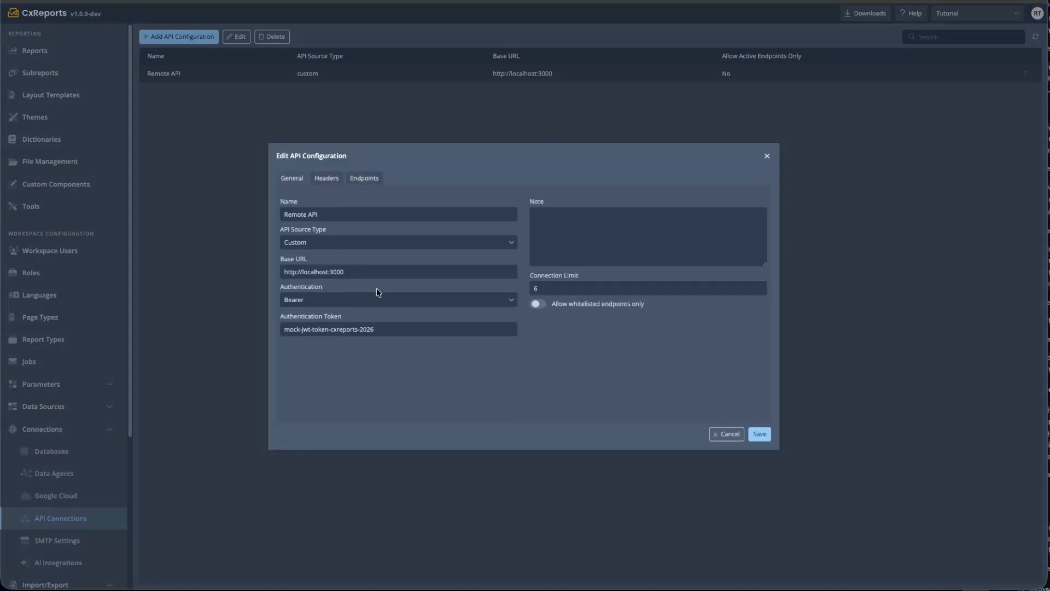
pyautogui.click(365, 179)
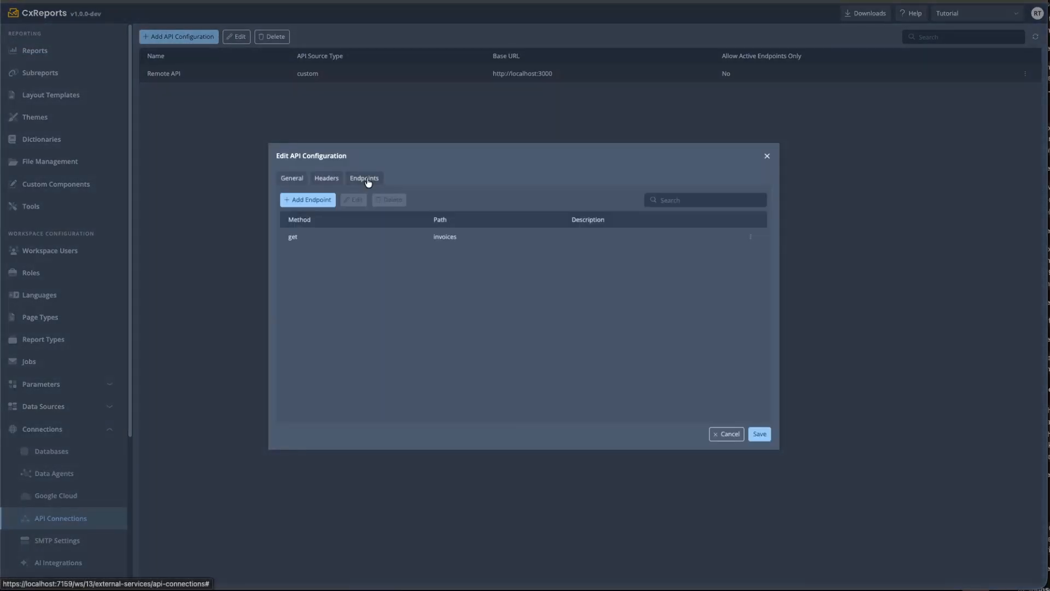
pyautogui.tripleClick(460, 236)
pyautogui.click(322, 200)
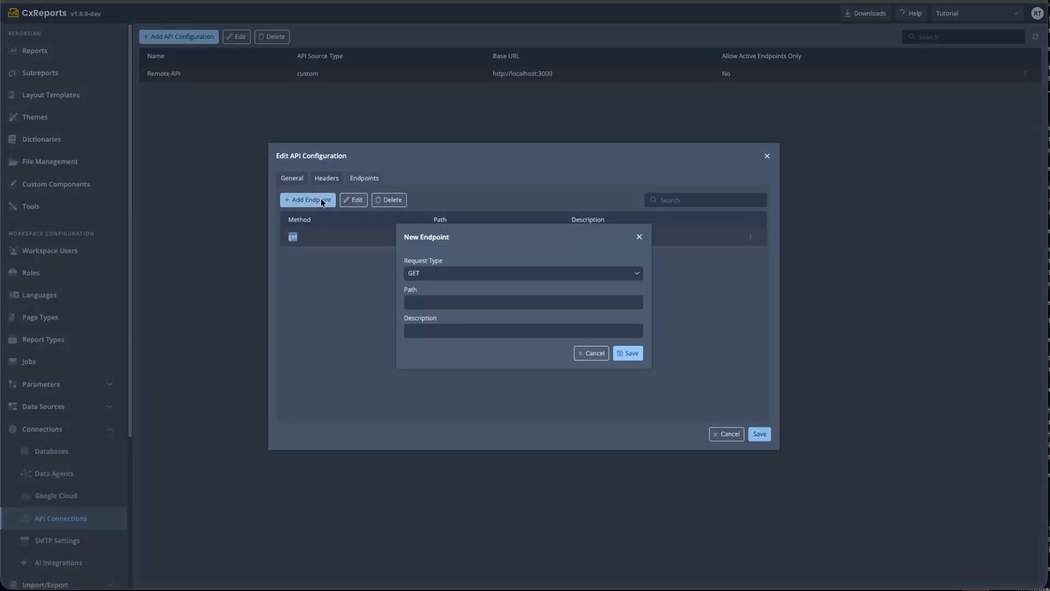
pyautogui.click(428, 304)
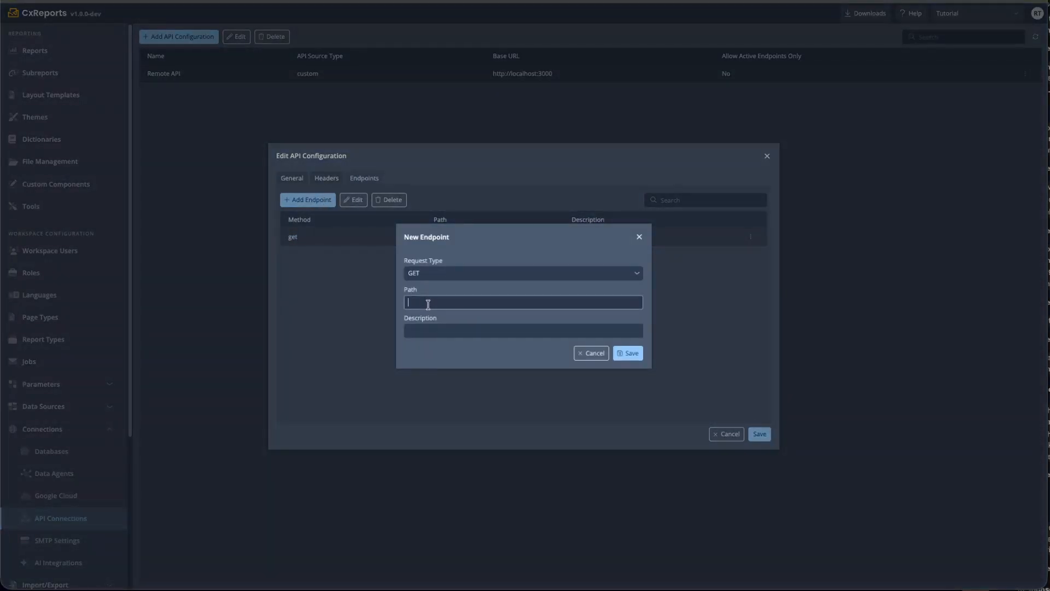
pyautogui.write('invoices/{')
pyautogui.write('ino')
pyautogui.press('BackSpace')
pyautogui.press('BackSpace')
pyautogui.press('BackSpace')
pyautogui.write('invoiceId')
pyautogui.click(628, 352)
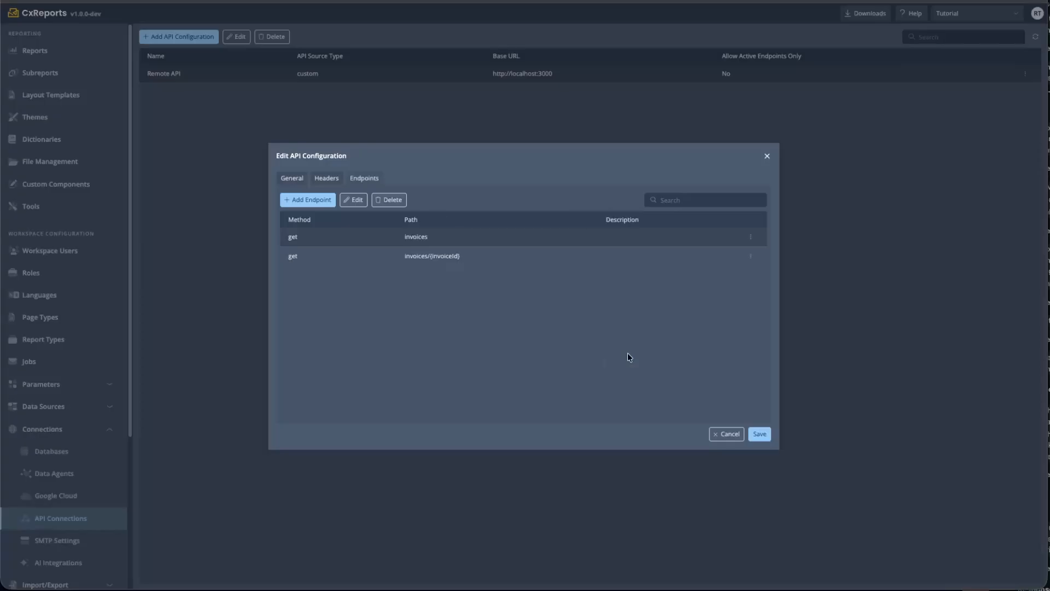
pyautogui.click(759, 434)
# Open the API Invoice report's data sources and start a new source named invoice
pyautogui.click(64, 51)
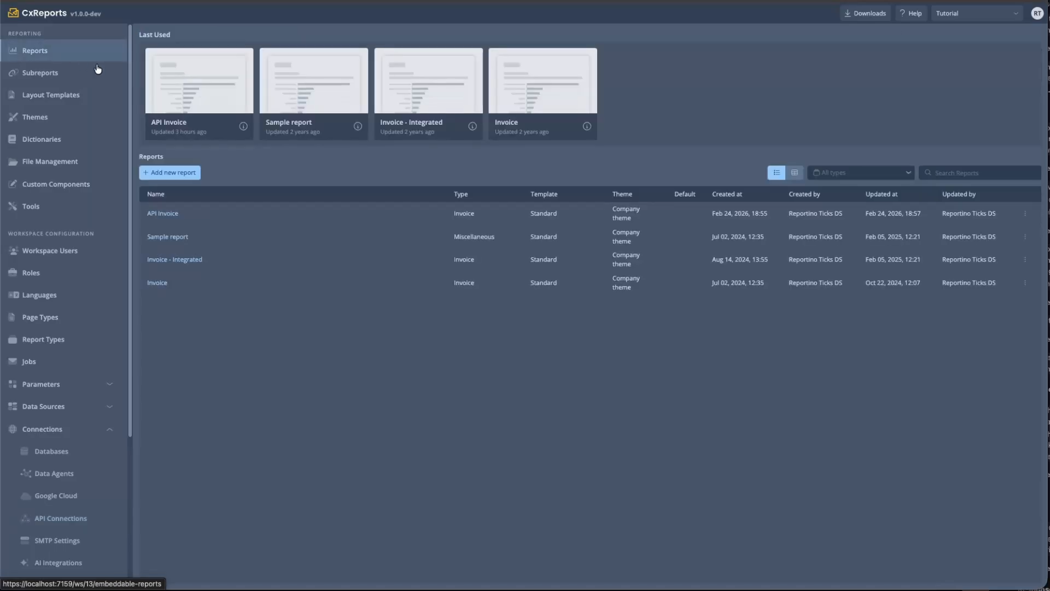
pyautogui.click(175, 90)
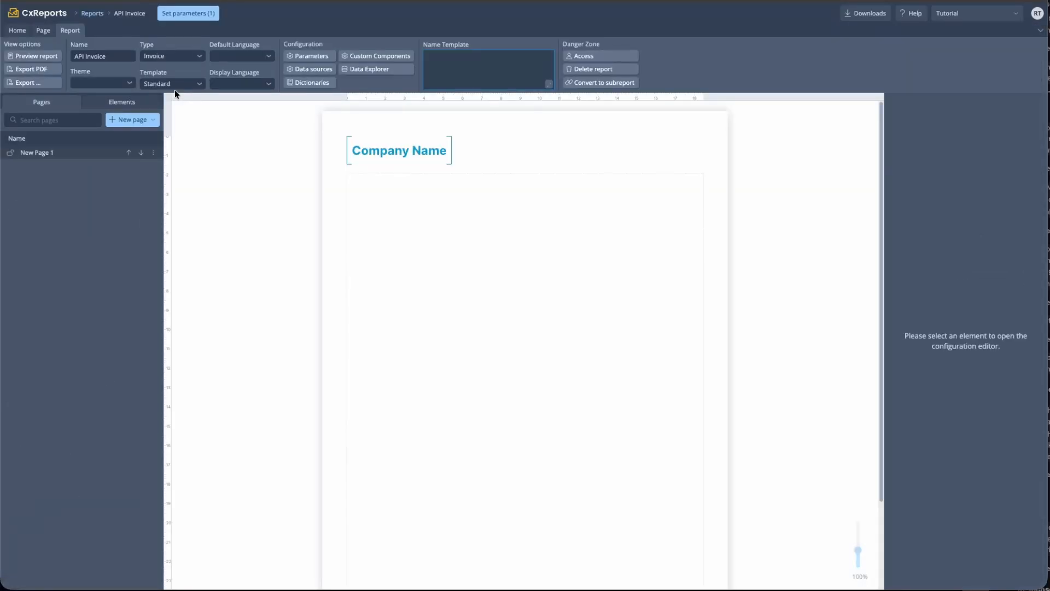
pyautogui.click(299, 70)
pyautogui.click(354, 179)
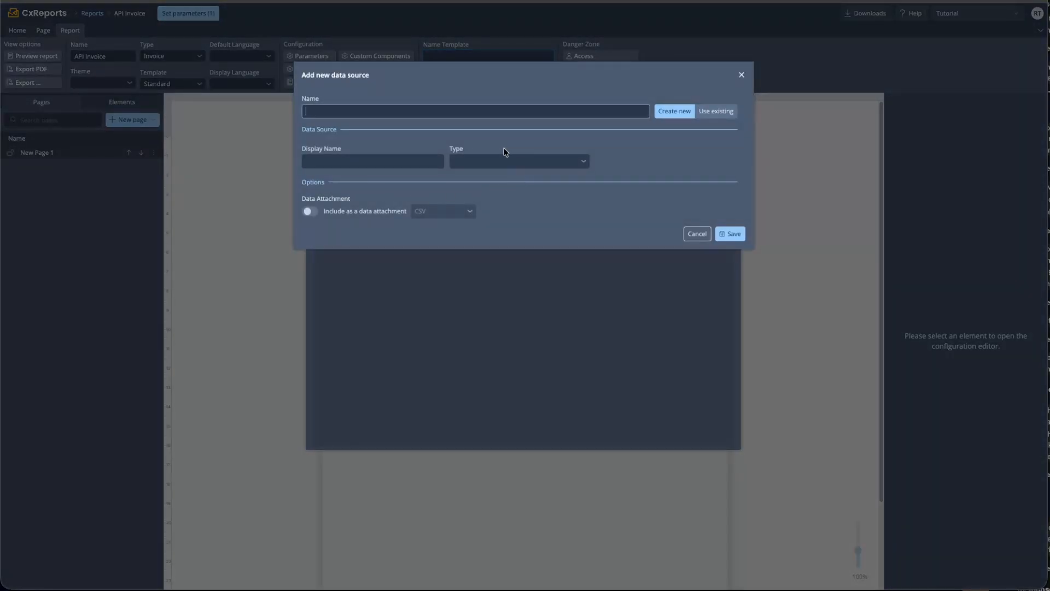
pyautogui.write('invoice')
# Make it an API source on Remote API's invoices/{invoiceId}, require the invoiceId mapping, and save
pyautogui.click(479, 169)
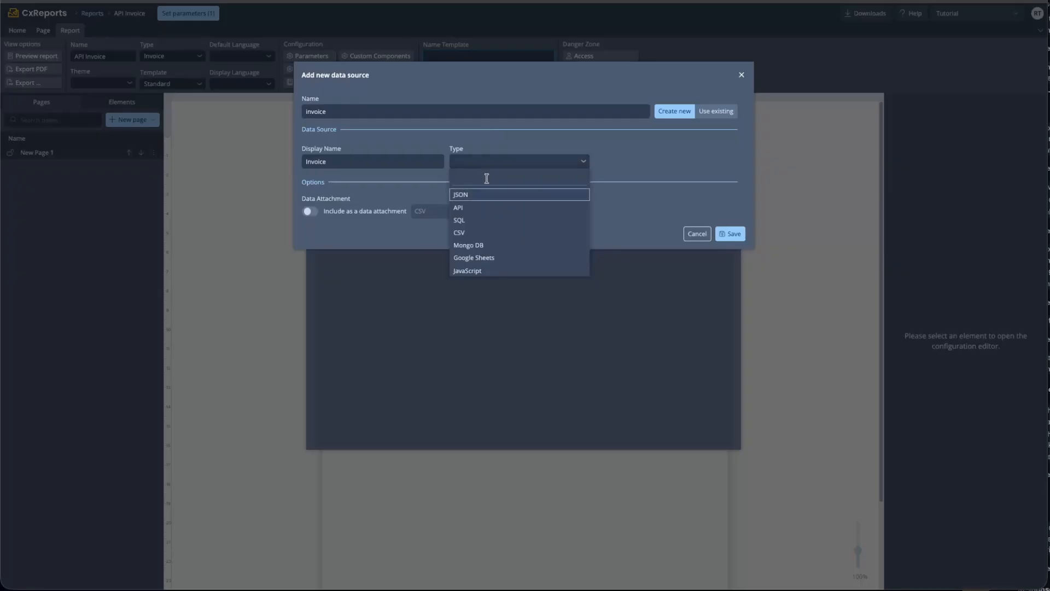
pyautogui.click(488, 210)
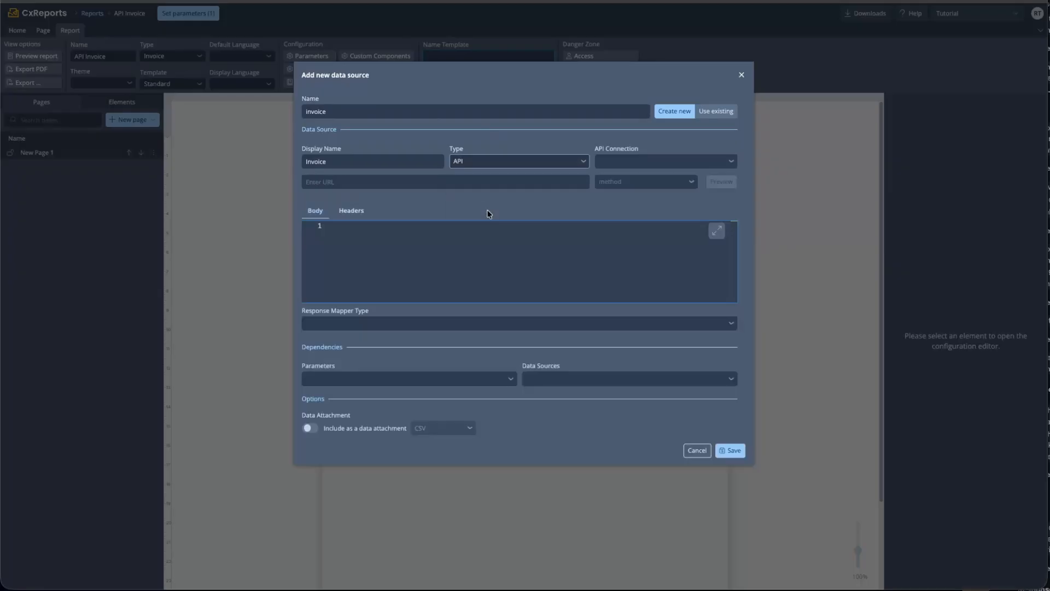
pyautogui.click(606, 166)
pyautogui.click(622, 176)
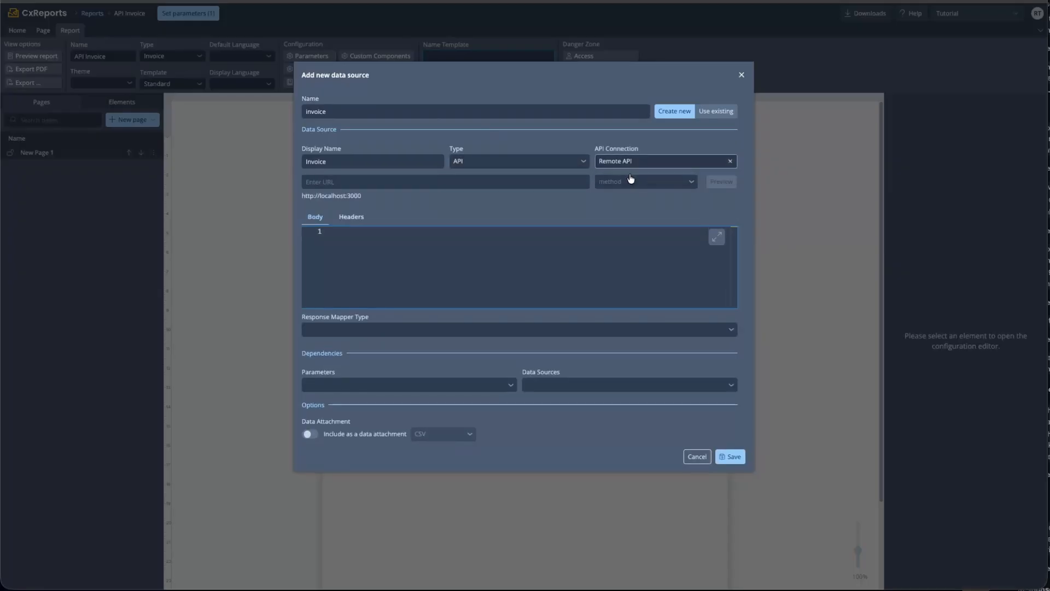
pyautogui.click(563, 181)
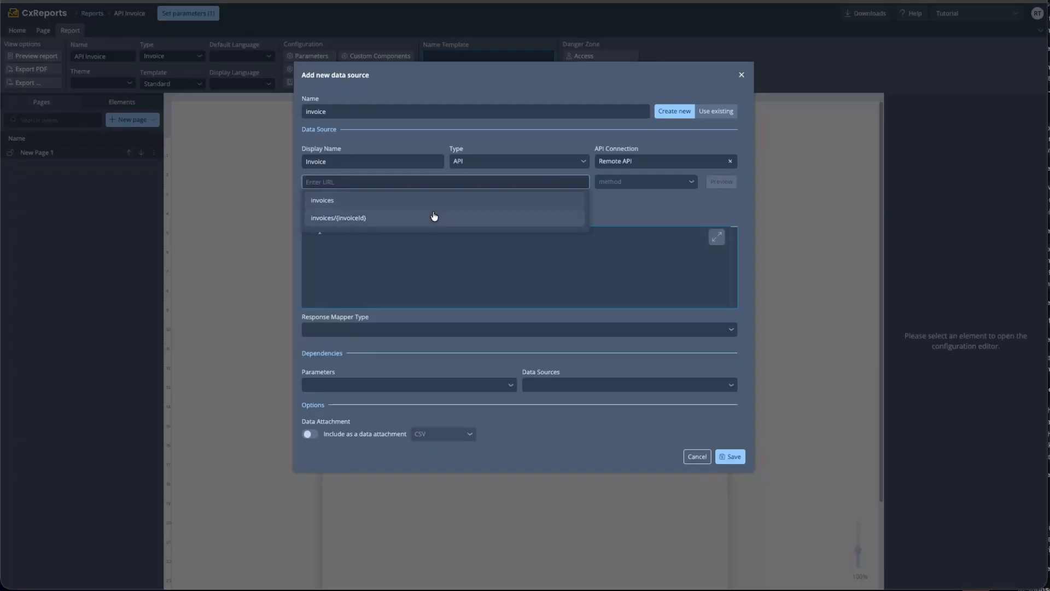
pyautogui.click(361, 219)
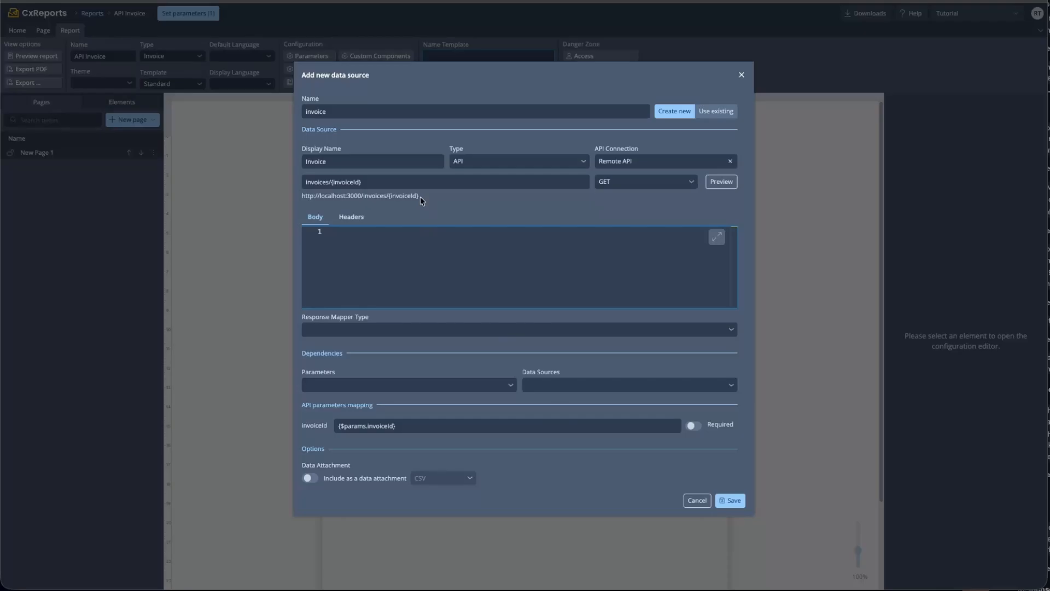
pyautogui.moveTo(374, 405); pyautogui.dragTo(302, 409)
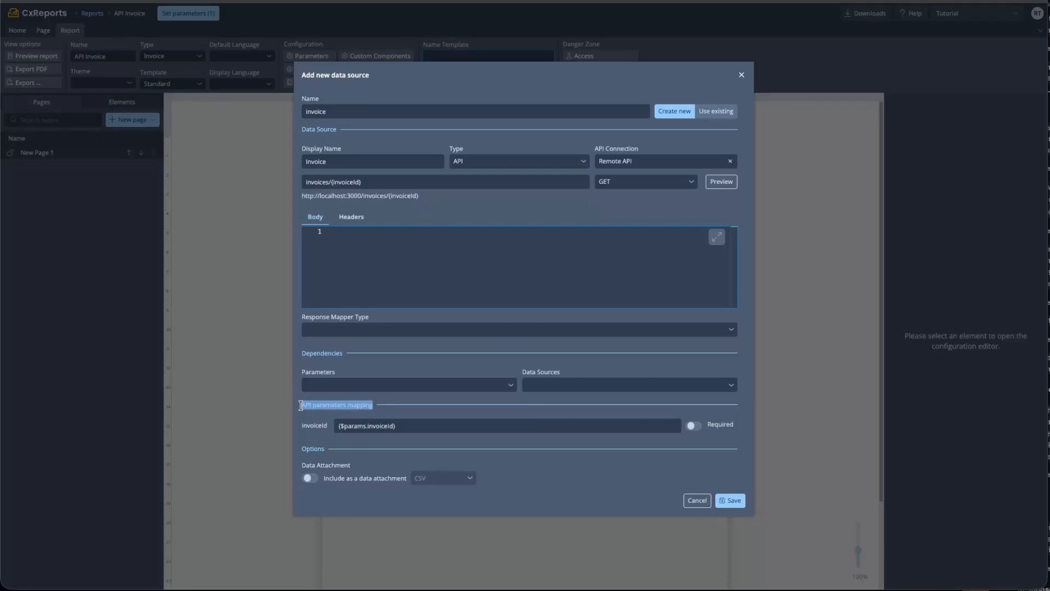
pyautogui.click(693, 428)
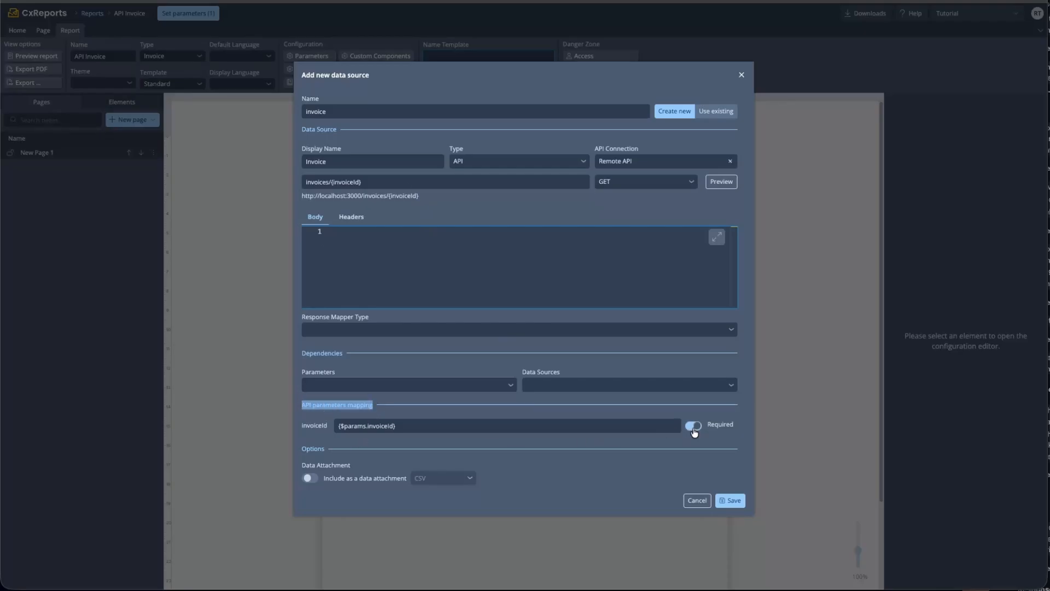
pyautogui.moveTo(344, 426); pyautogui.dragTo(393, 427)
pyautogui.click(354, 426)
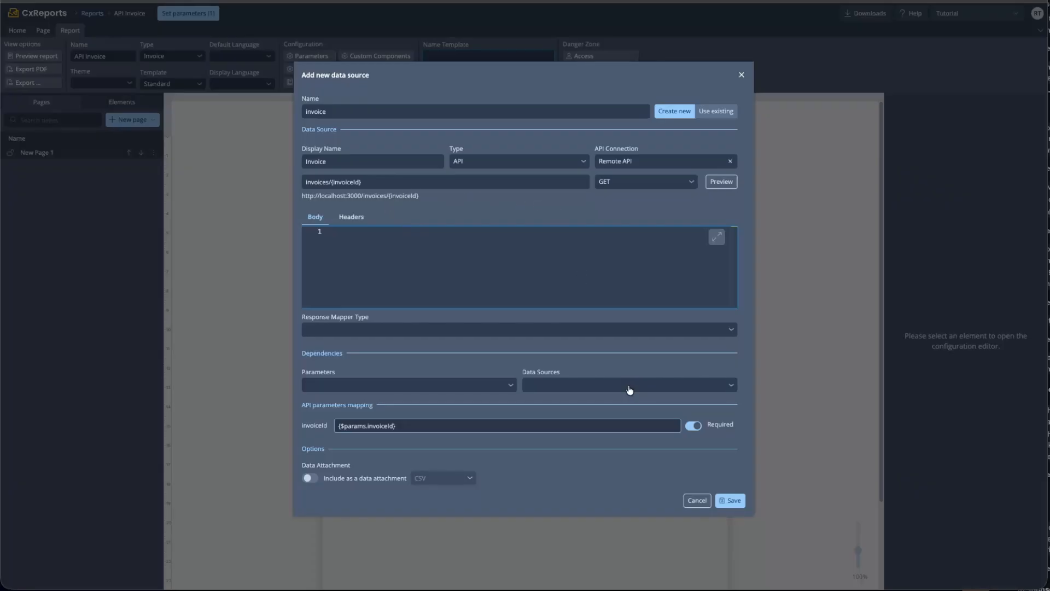
pyautogui.click(730, 501)
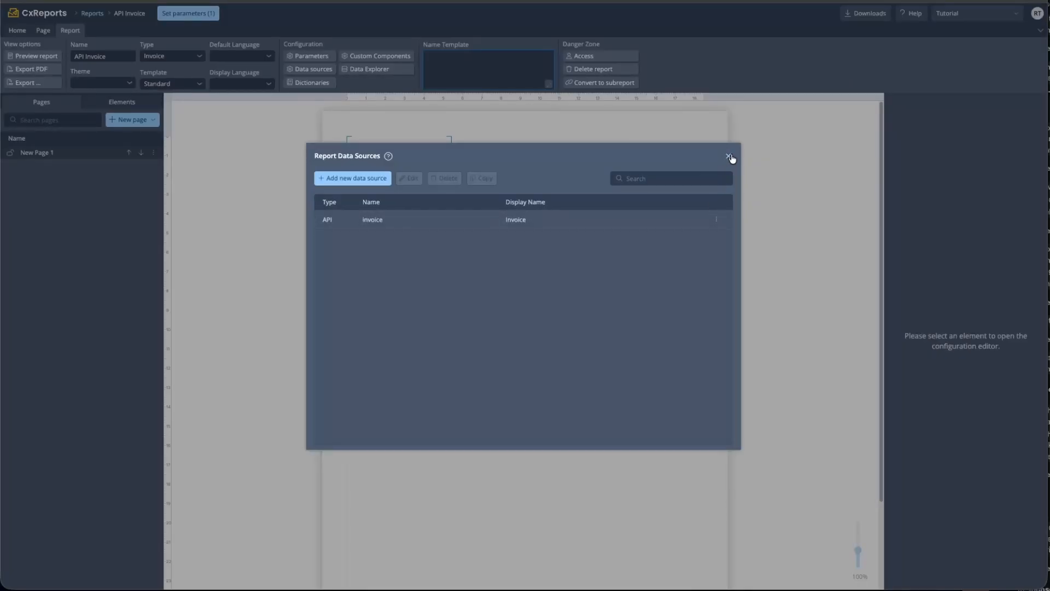
# Set the Invoice Id parameter to Acme Corporation_INV-1001 and apply it
pyautogui.click(728, 156)
pyautogui.click(208, 20)
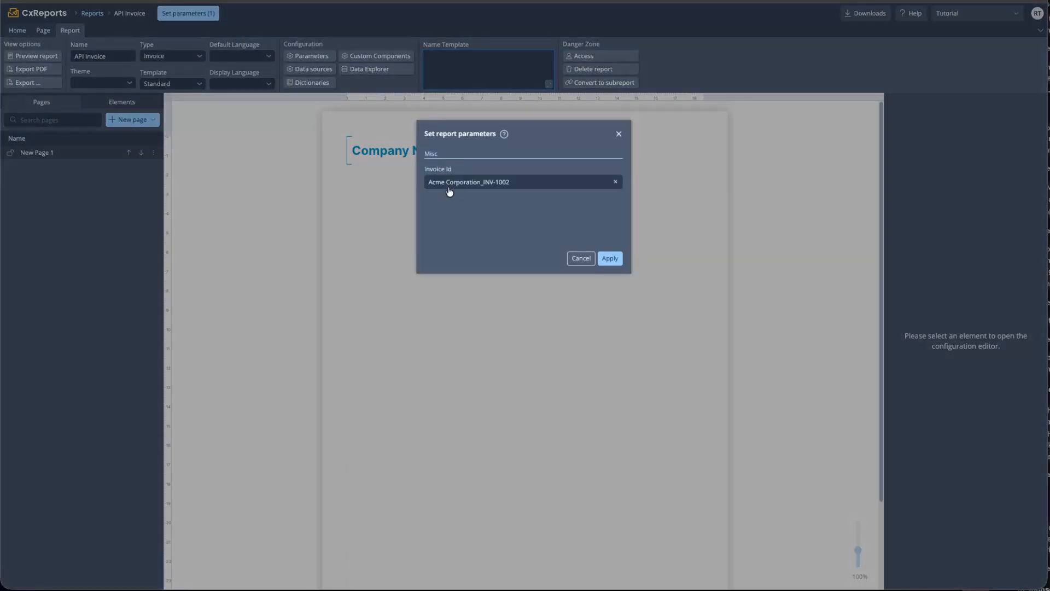
pyautogui.click(496, 181)
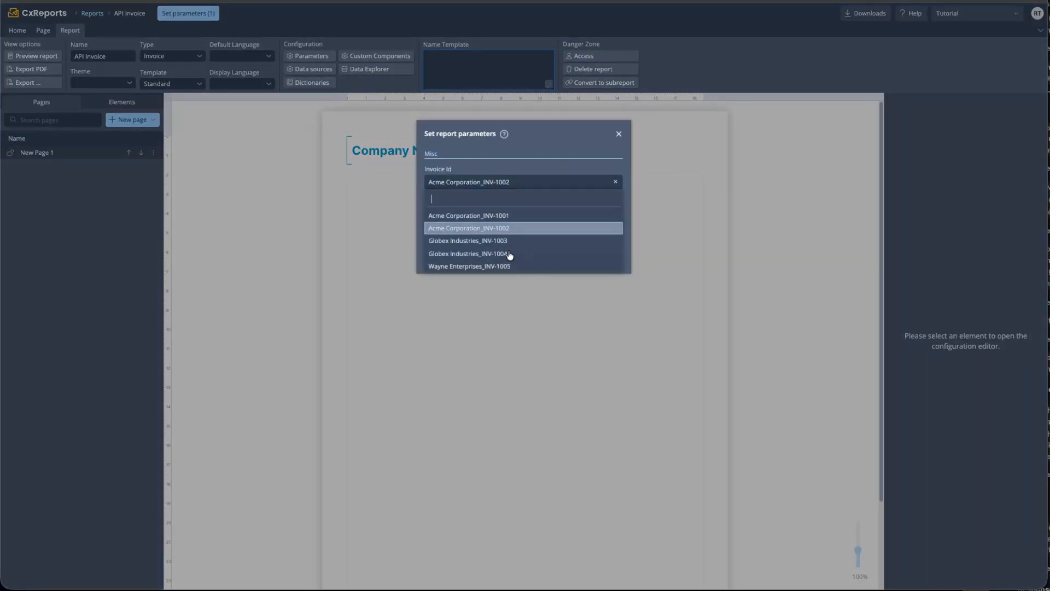
pyautogui.click(499, 216)
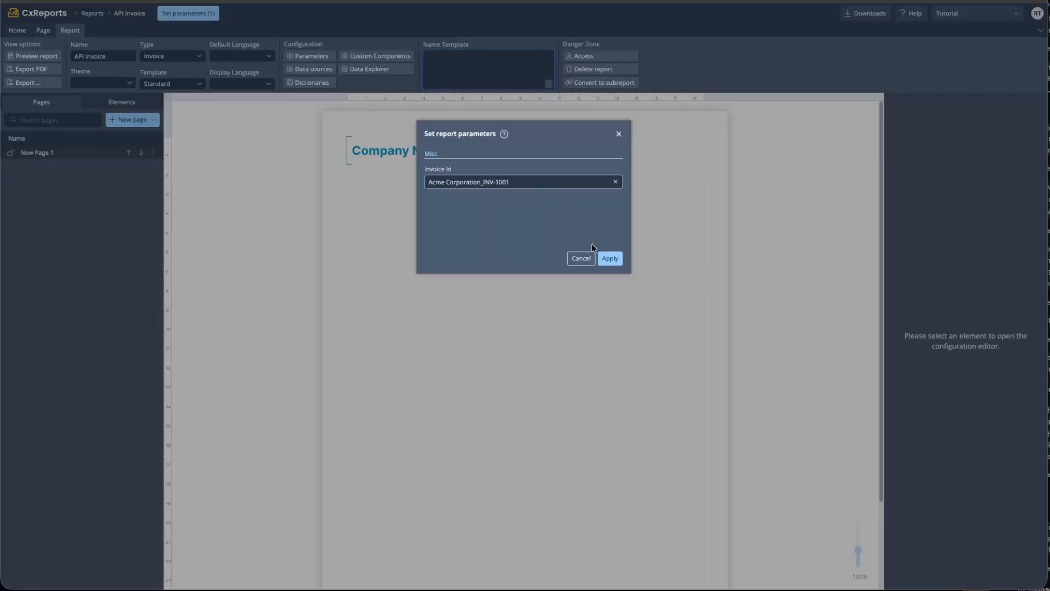
pyautogui.click(608, 260)
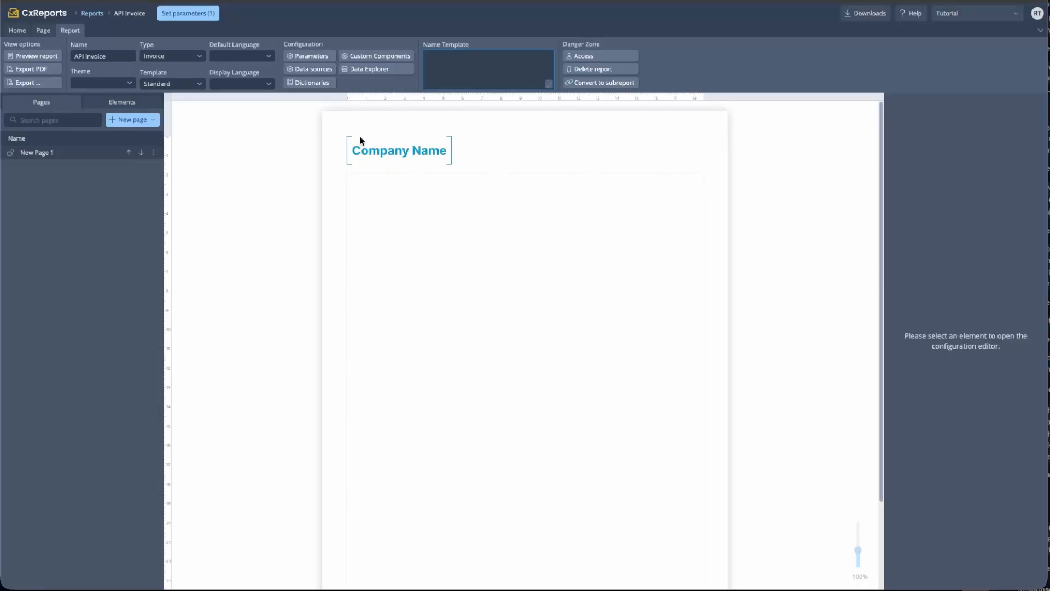
# Inspect the fetched invoice object under $data in the Data Explorer
pyautogui.click(362, 72)
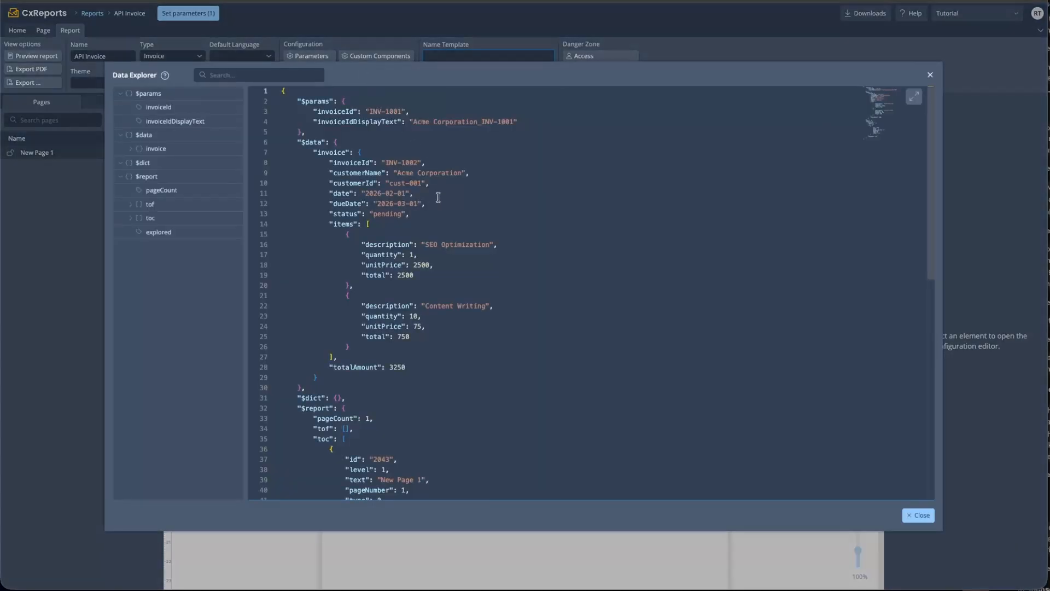
pyautogui.click(316, 142)
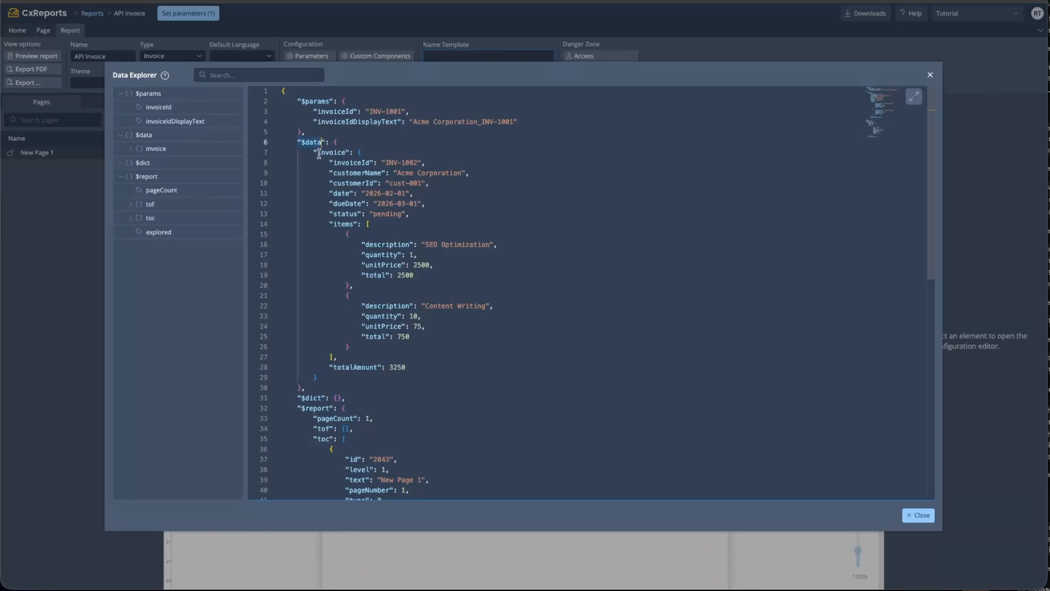
pyautogui.moveTo(319, 154); pyautogui.dragTo(386, 173)
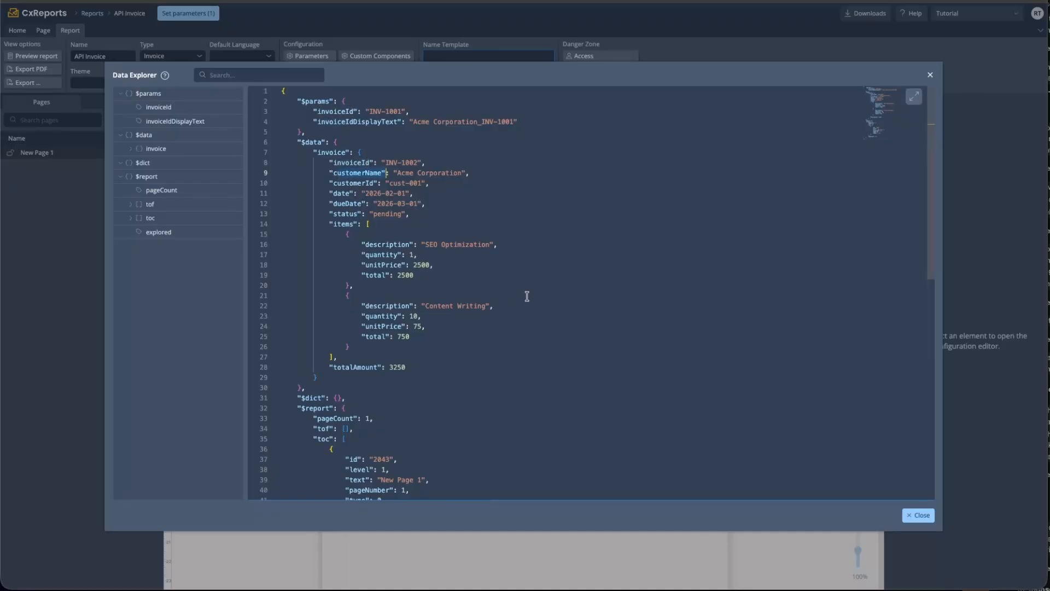
pyautogui.click(918, 515)
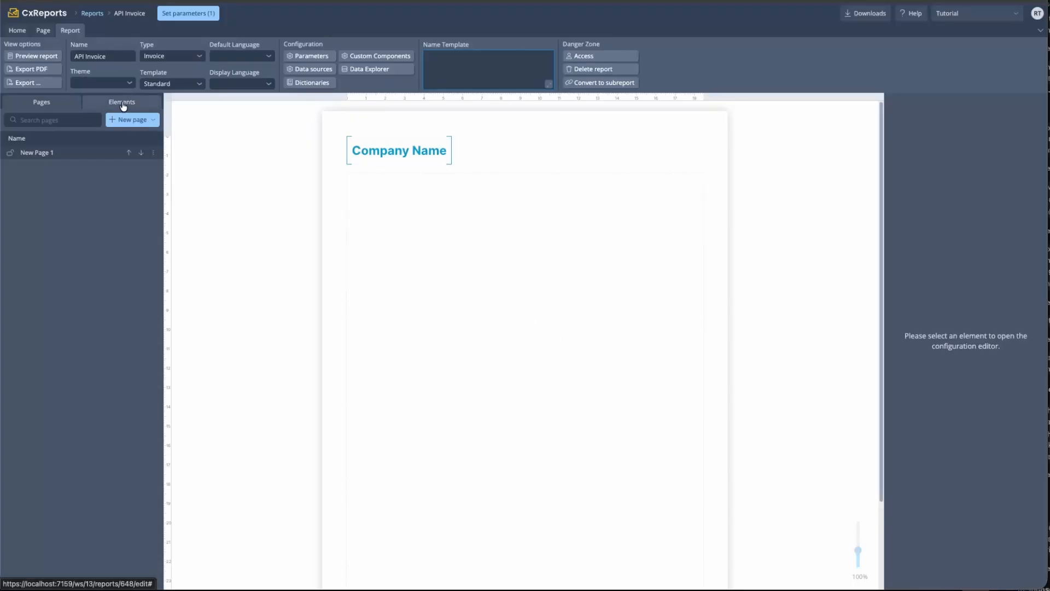
# Place a Key-Value Table below the company name and open its entries editor
pyautogui.click(17, 30)
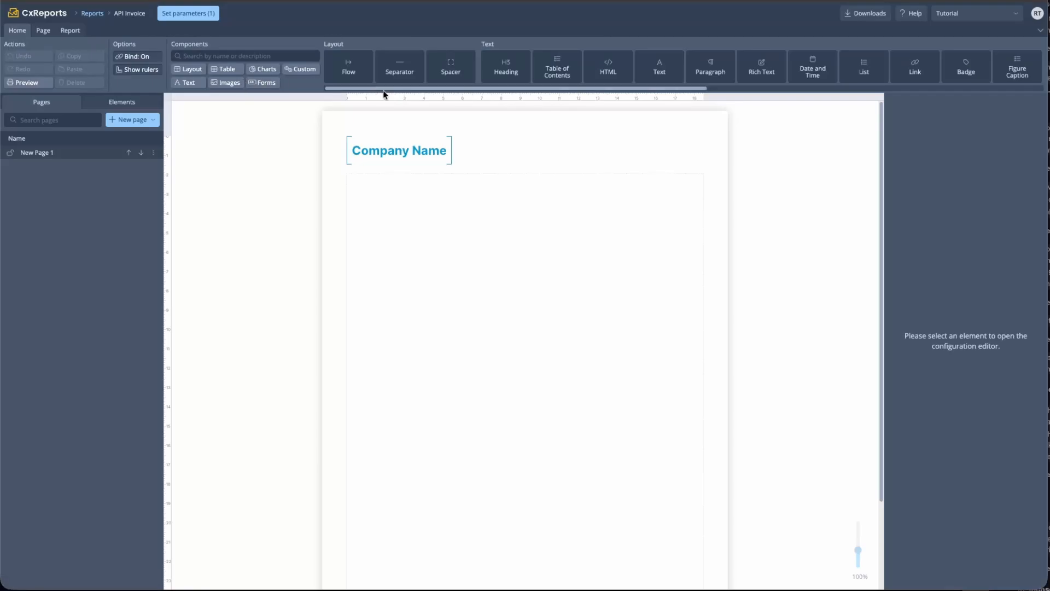
pyautogui.click(264, 57)
pyautogui.write('key')
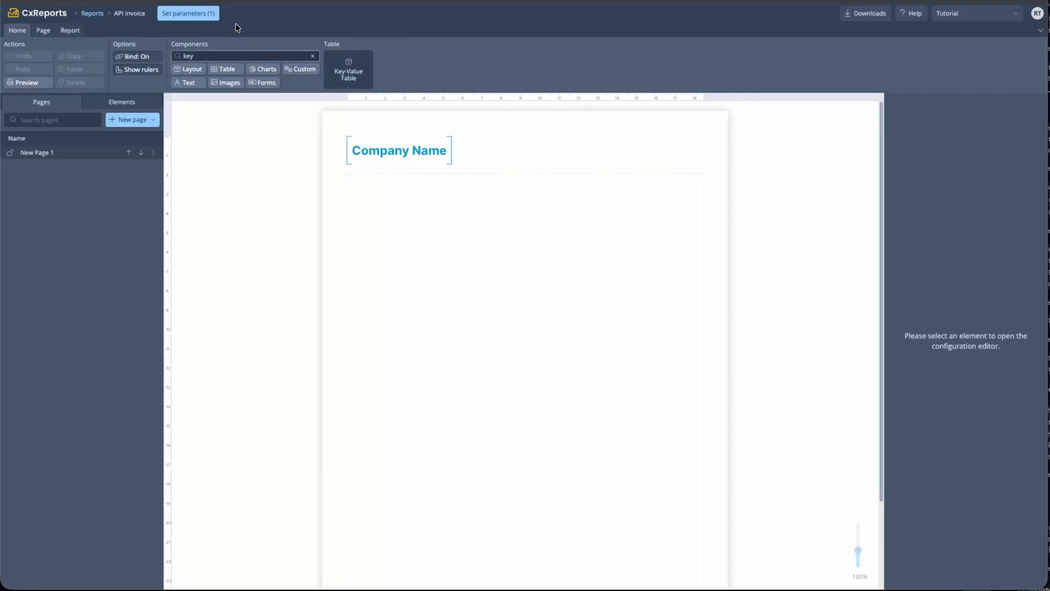
pyautogui.moveTo(368, 73); pyautogui.dragTo(360, 179)
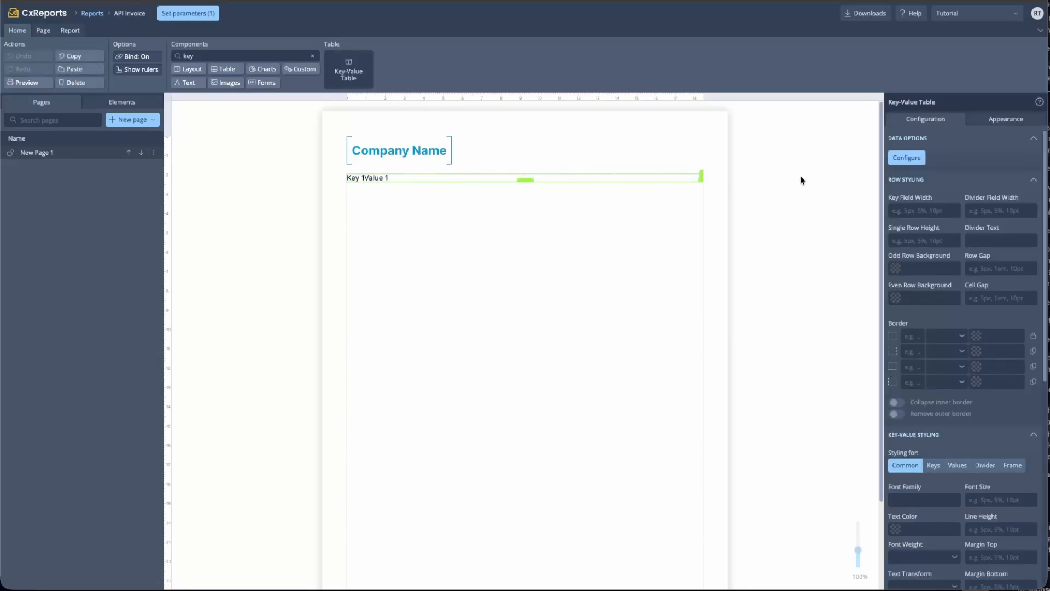
pyautogui.click(902, 158)
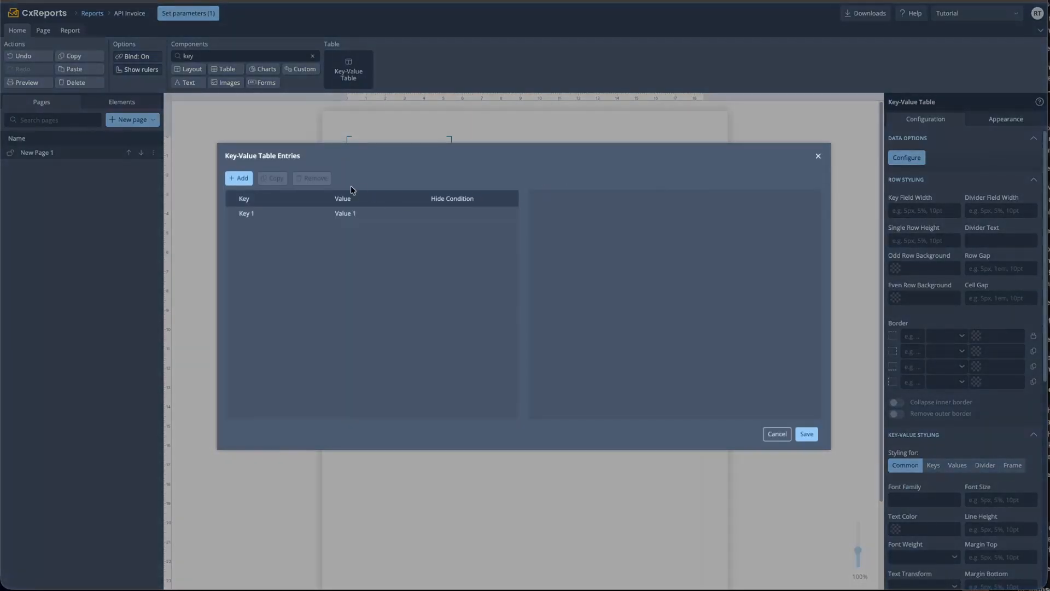
# Make the first entry Customer = {$data.invoice.customerName}
pyautogui.click(389, 216)
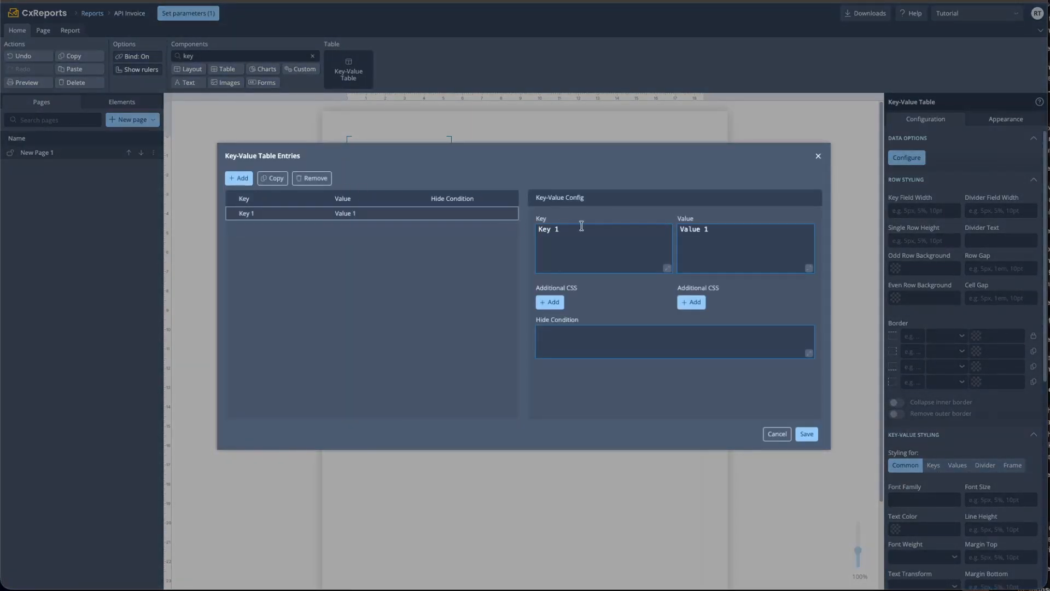
pyautogui.click(581, 226)
pyautogui.press('BackSpace')
pyautogui.press('BackSpace')
pyautogui.press('BackSpace')
pyautogui.press('BackSpace')
pyautogui.press('BackSpace')
pyautogui.write('Customer')
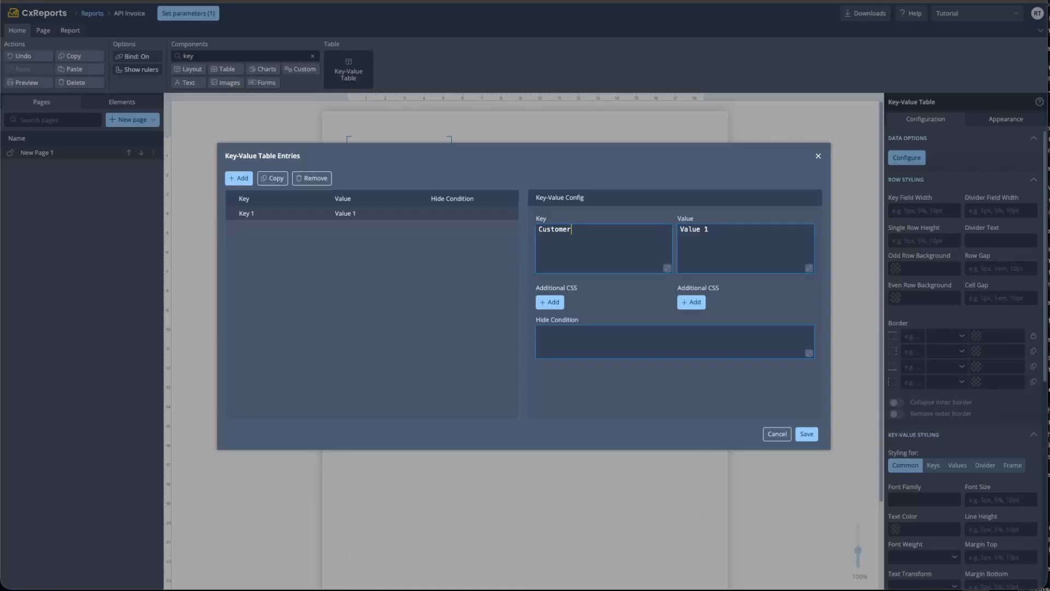
pyautogui.click(714, 234)
pyautogui.hotkey('ctrl', 'a')
pyautogui.press('BackSpace')
pyautogui.write('{$')
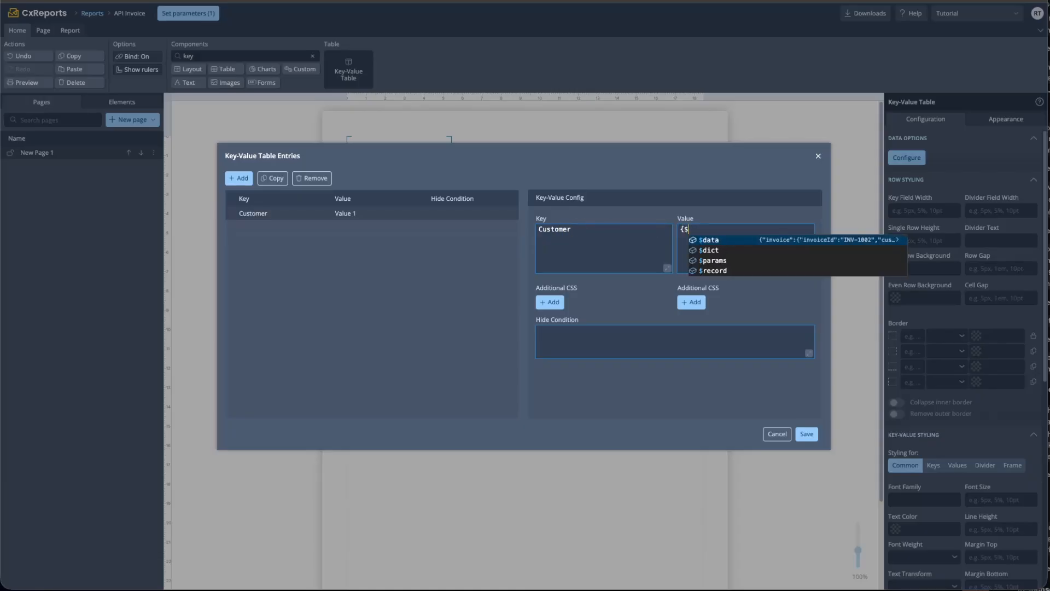
pyautogui.press('Return')
pyautogui.write('.')
pyautogui.press('Return')
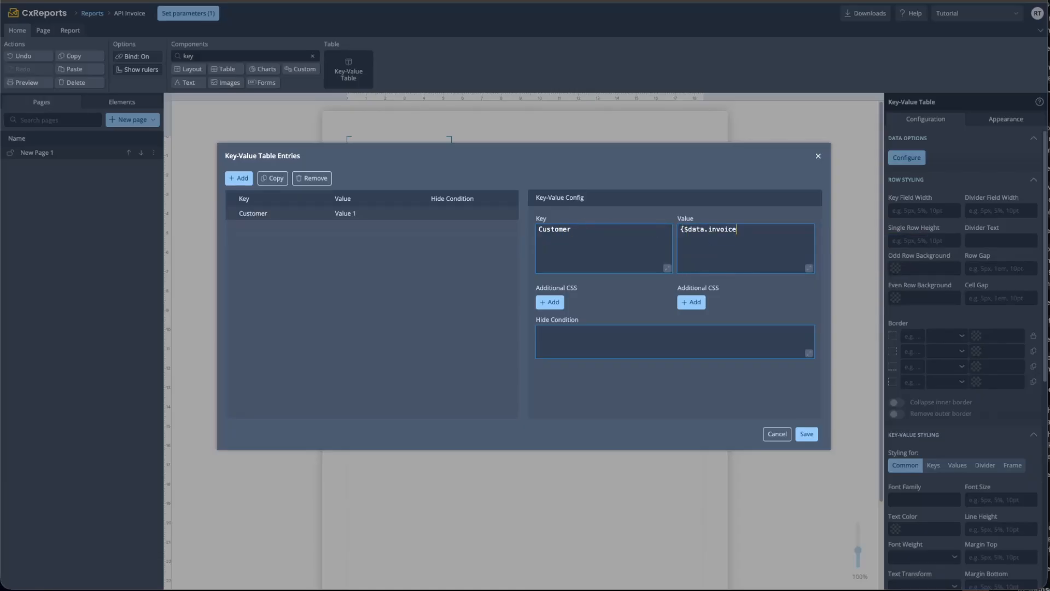
pyautogui.write('.cu')
pyautogui.press('Down')
pyautogui.press('Return')
pyautogui.write('}')
# Add a second entry valued {$data.invoice.date:d}
pyautogui.click(380, 229)
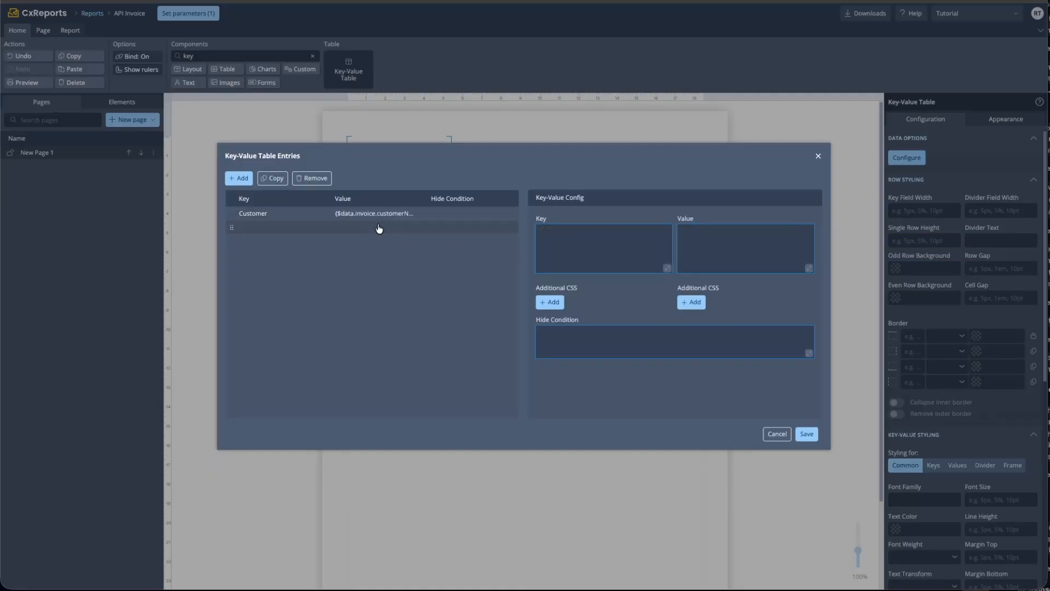
pyautogui.click(618, 249)
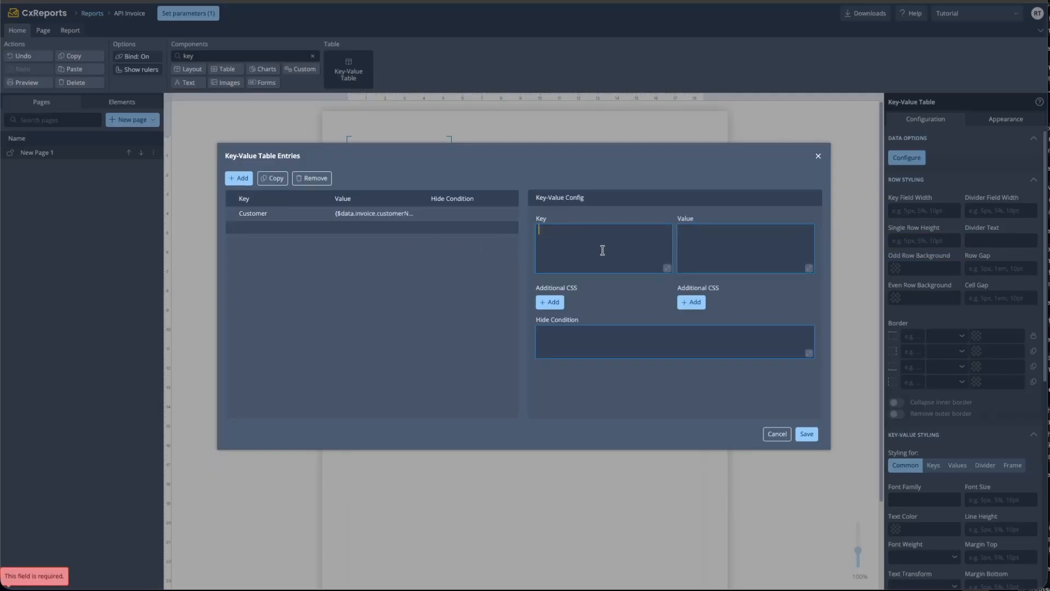
pyautogui.click(772, 251)
pyautogui.write('{')
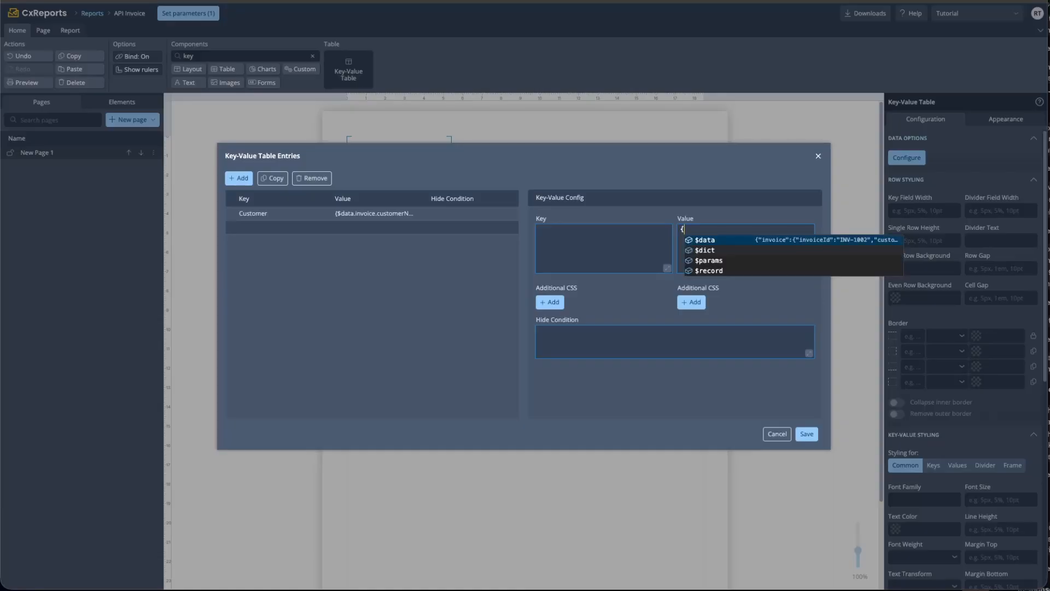
pyautogui.write('$data.invoice.')
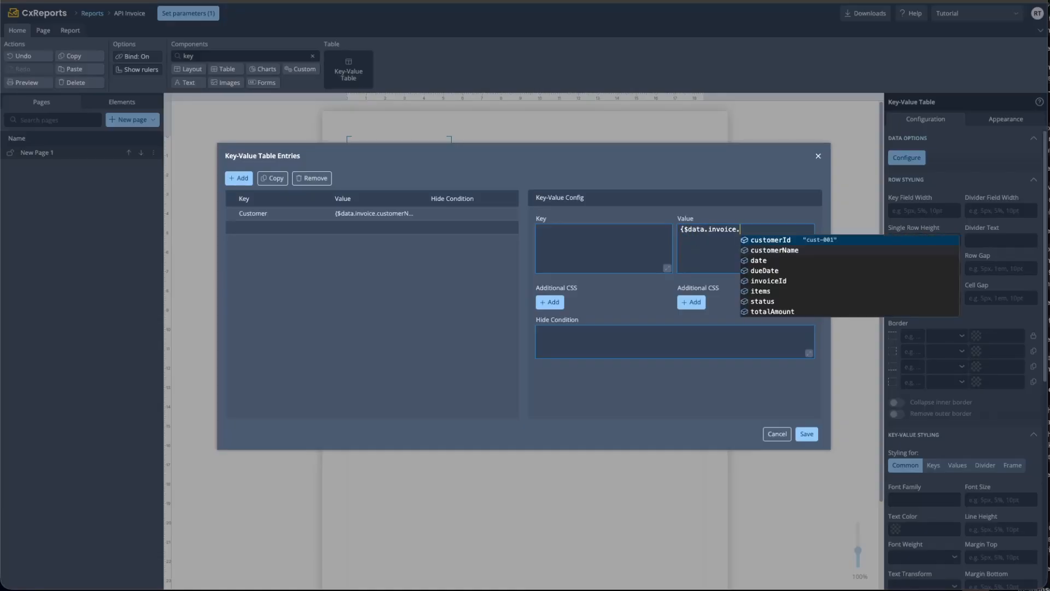
pyautogui.press('Down')
pyautogui.press('Down')
pyautogui.press('Return')
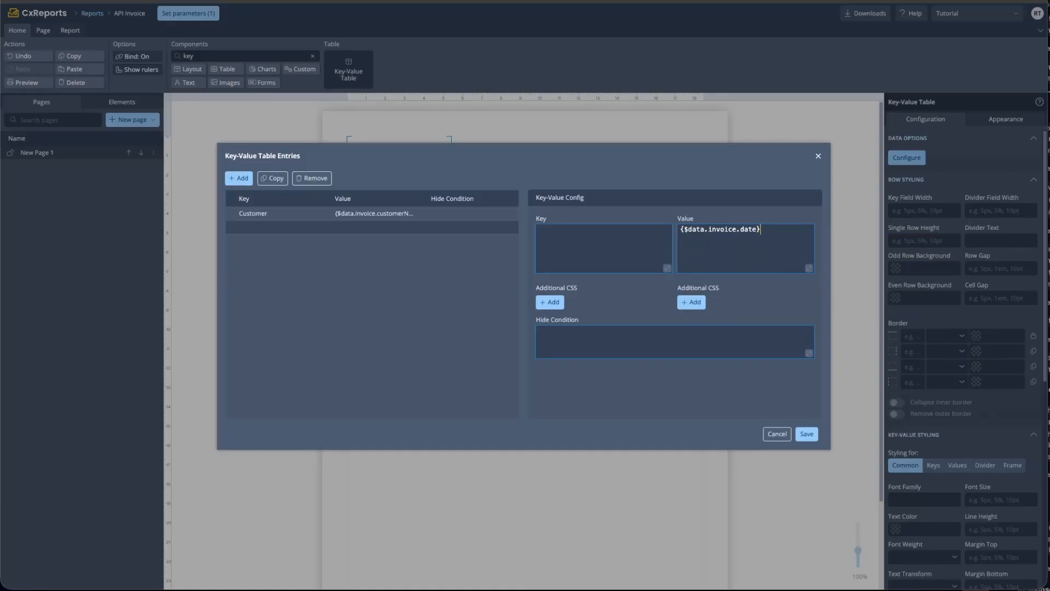
pyautogui.write(':d')
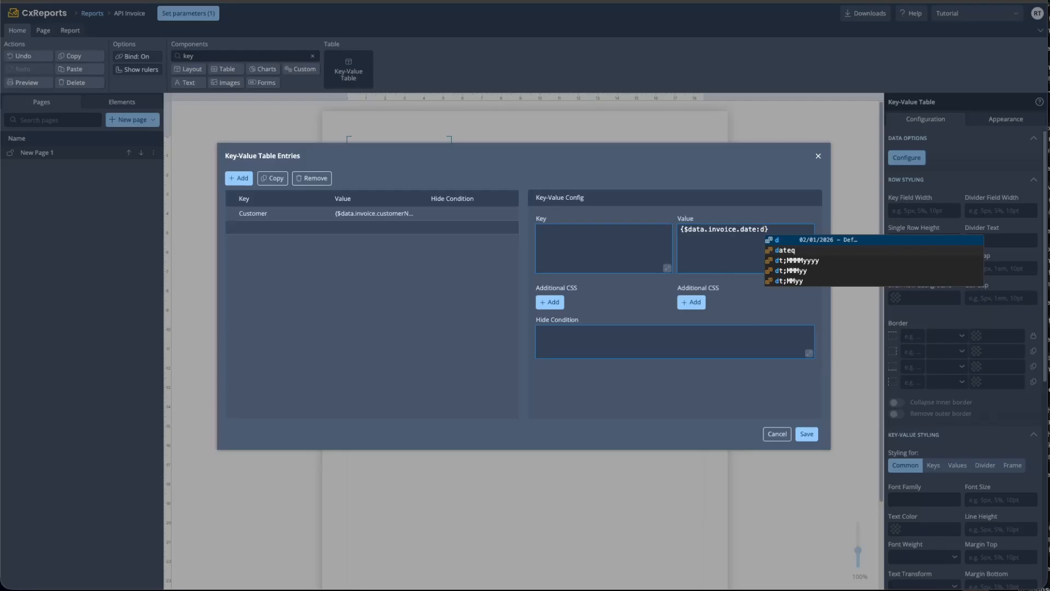
pyautogui.click(566, 243)
# Save the Customer and Date entries and set the key column width to 150px
pyautogui.write('D')
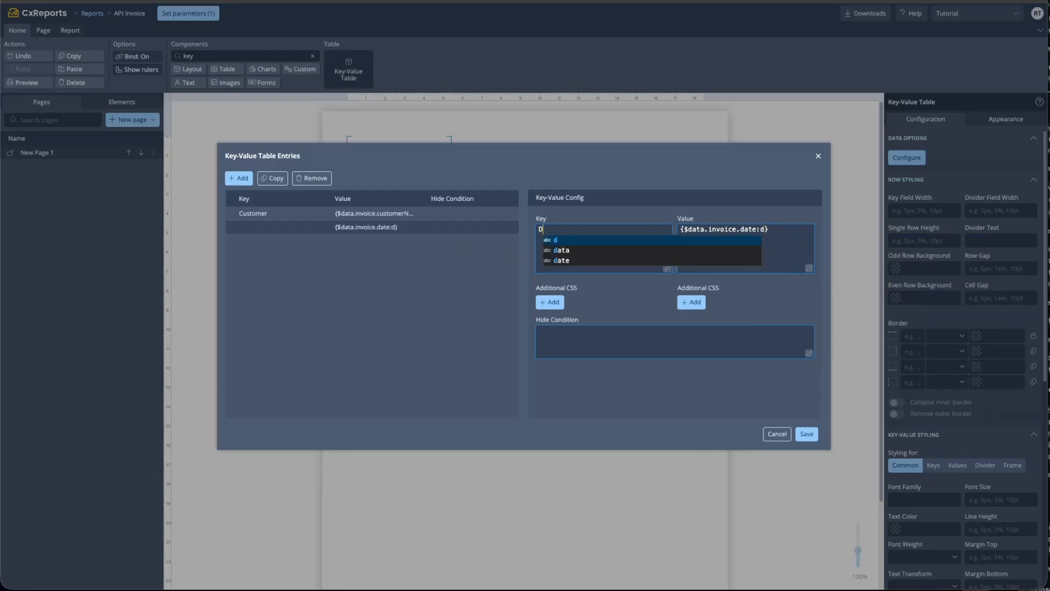
pyautogui.write('ate')
pyautogui.click(798, 438)
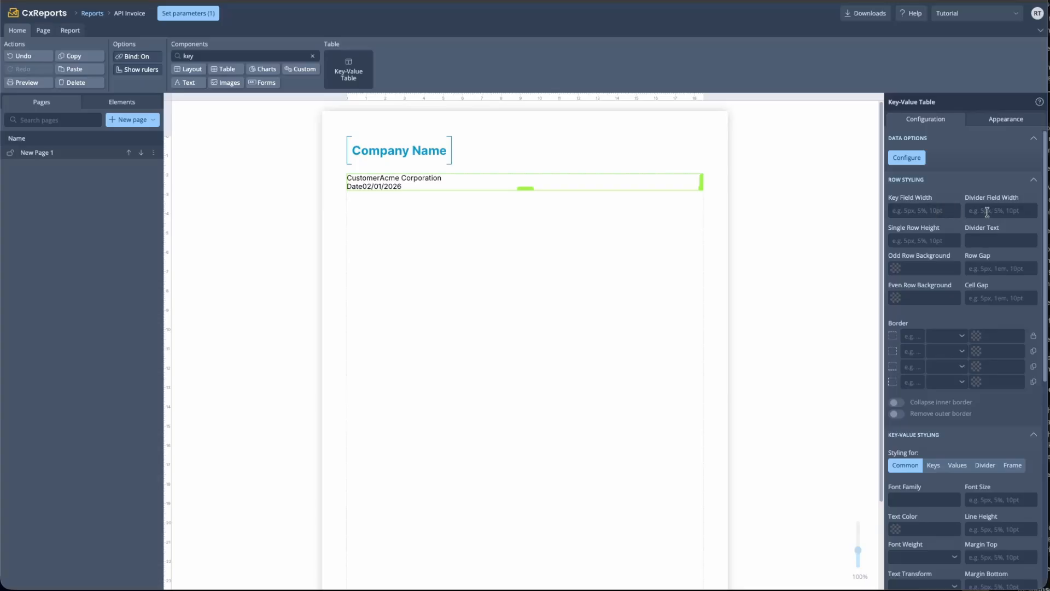
pyautogui.click(934, 213)
pyautogui.write('150px')
pyautogui.click(569, 230)
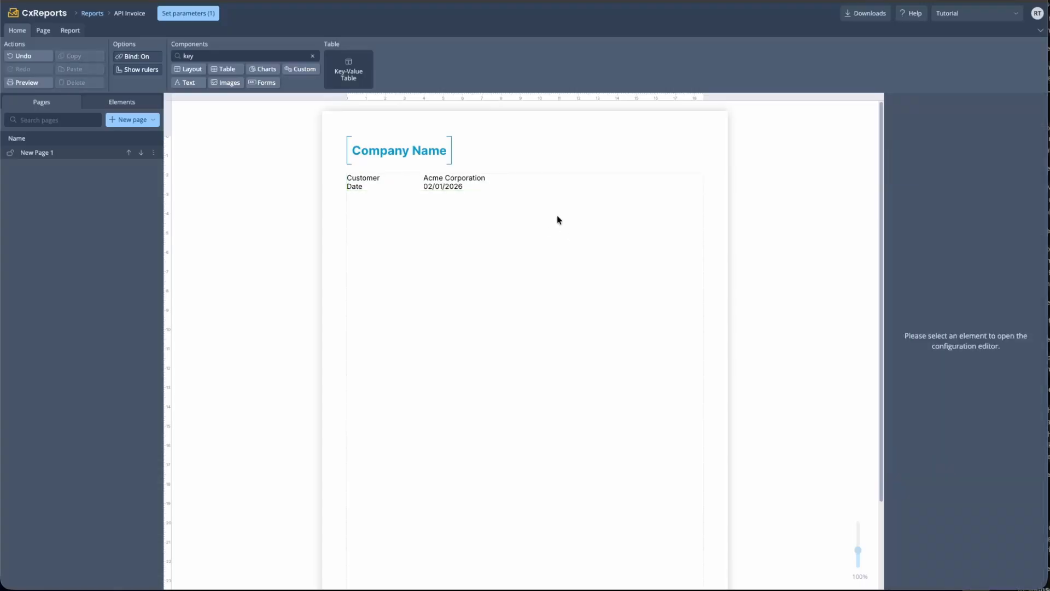
# Narrow the key-value table's key column width to 100px
pyautogui.click(500, 180)
pyautogui.moveTo(914, 211); pyautogui.dragTo(821, 208)
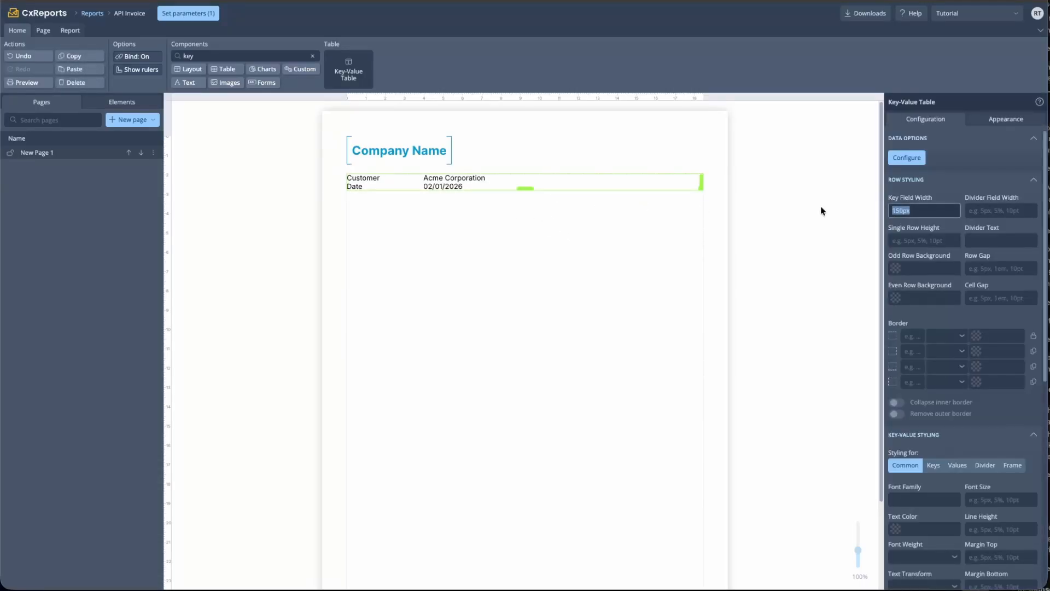
pyautogui.press('Right')
pyautogui.press('BackSpace')
pyautogui.write('0')
pyautogui.click(620, 297)
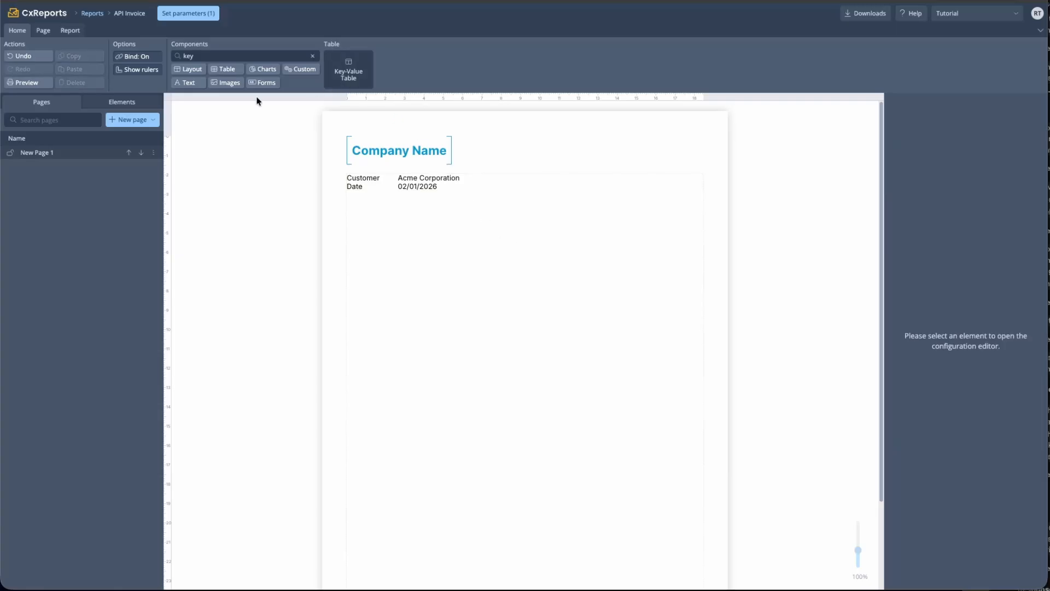
# Add a spacer and a Data Table bound to {$data.invoice.items}, generating its columns
pyautogui.click(312, 56)
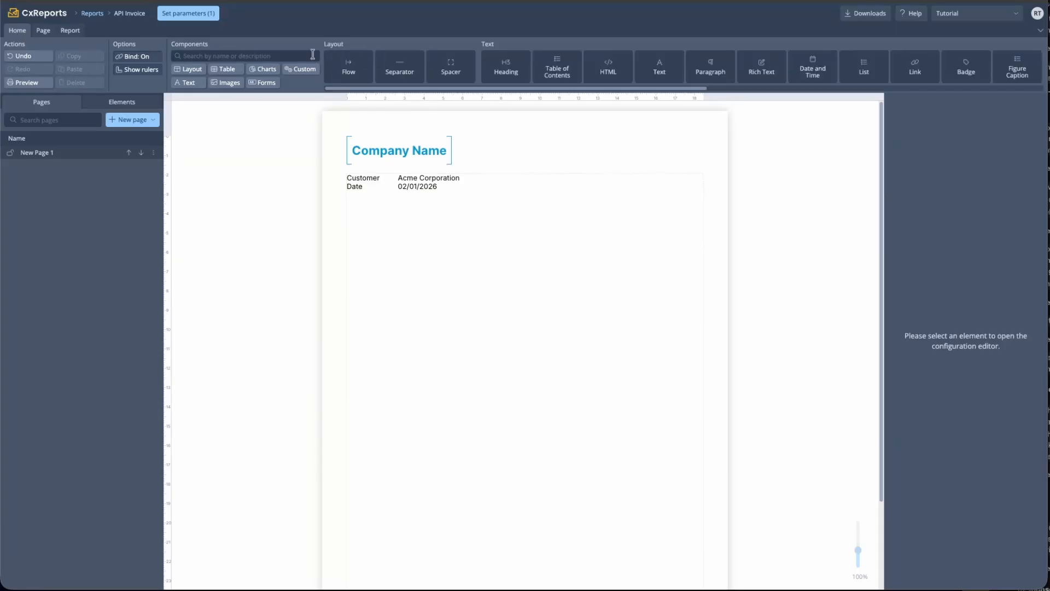
pyautogui.moveTo(511, 71); pyautogui.dragTo(470, 196)
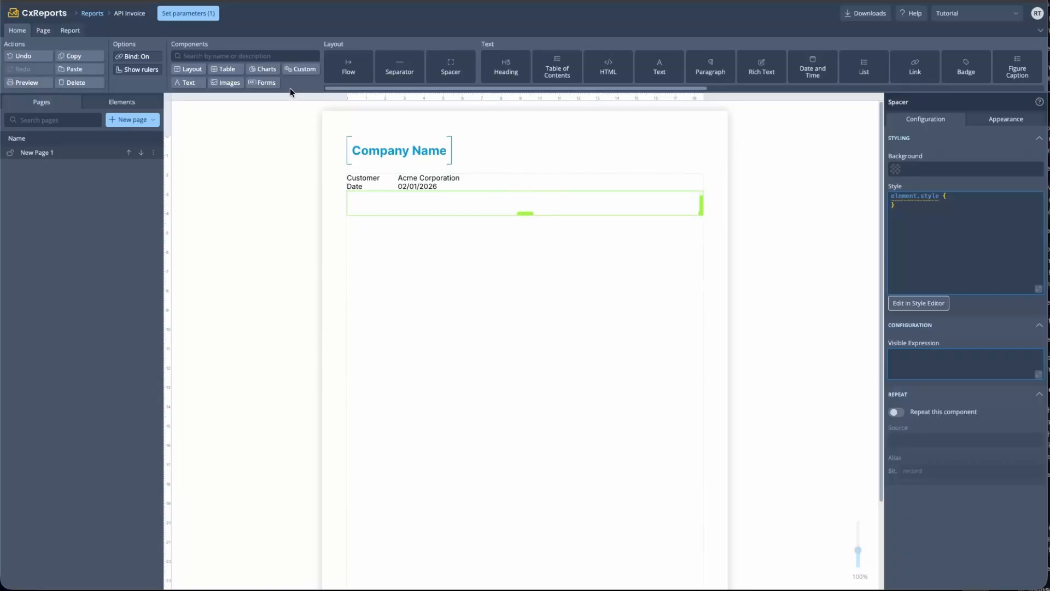
pyautogui.write('data')
pyautogui.moveTo(348, 69); pyautogui.dragTo(439, 220)
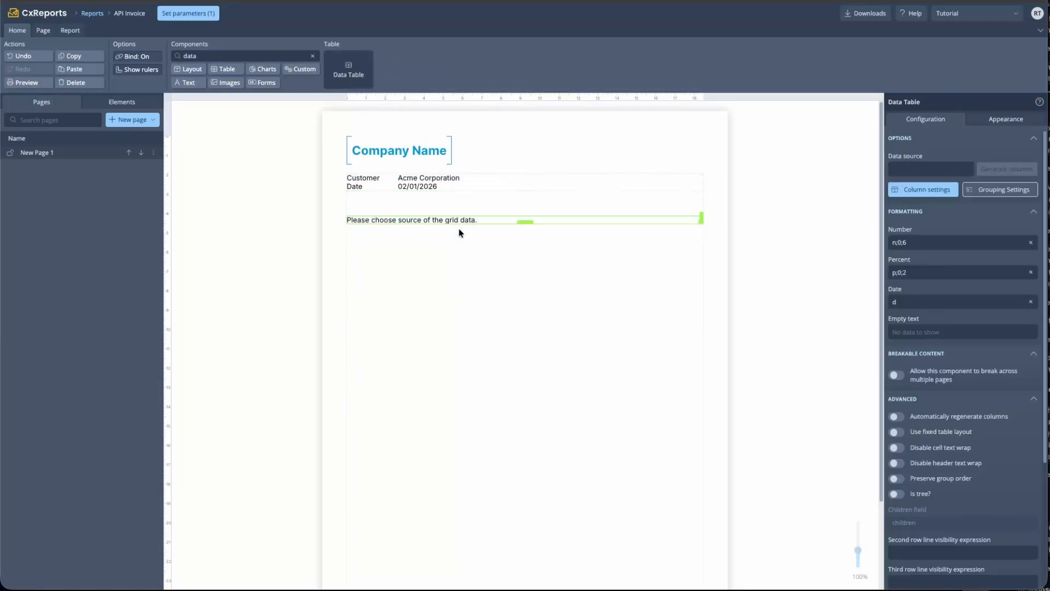
pyautogui.click(920, 171)
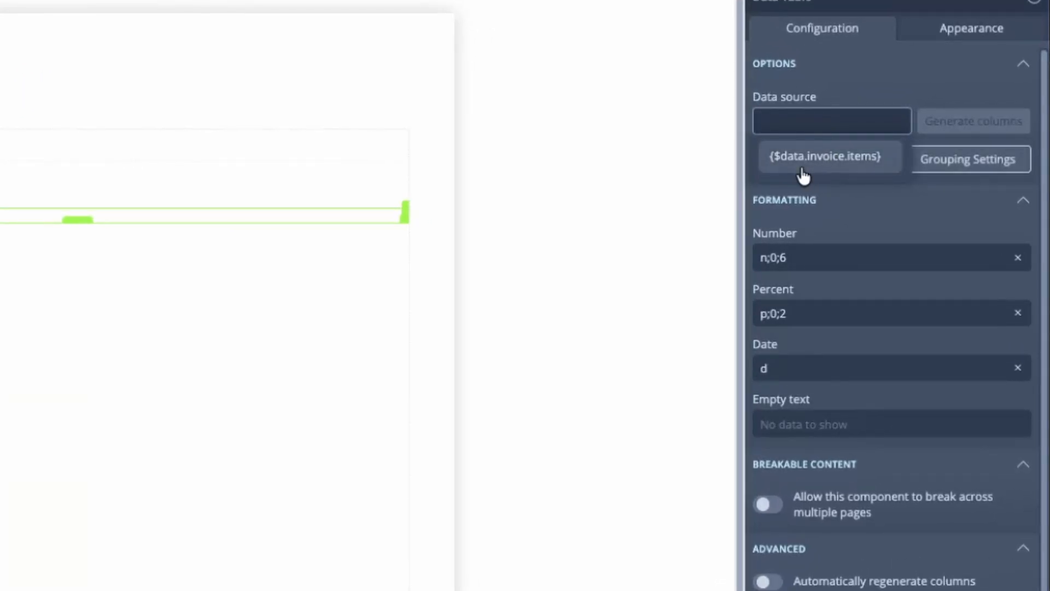
pyautogui.click(860, 174)
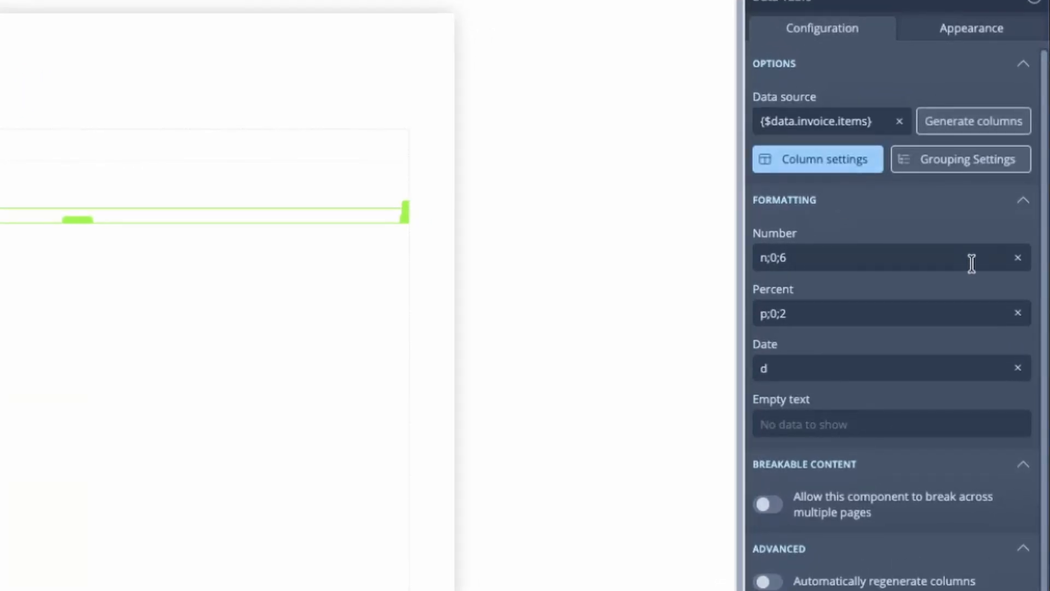
pyautogui.click(982, 125)
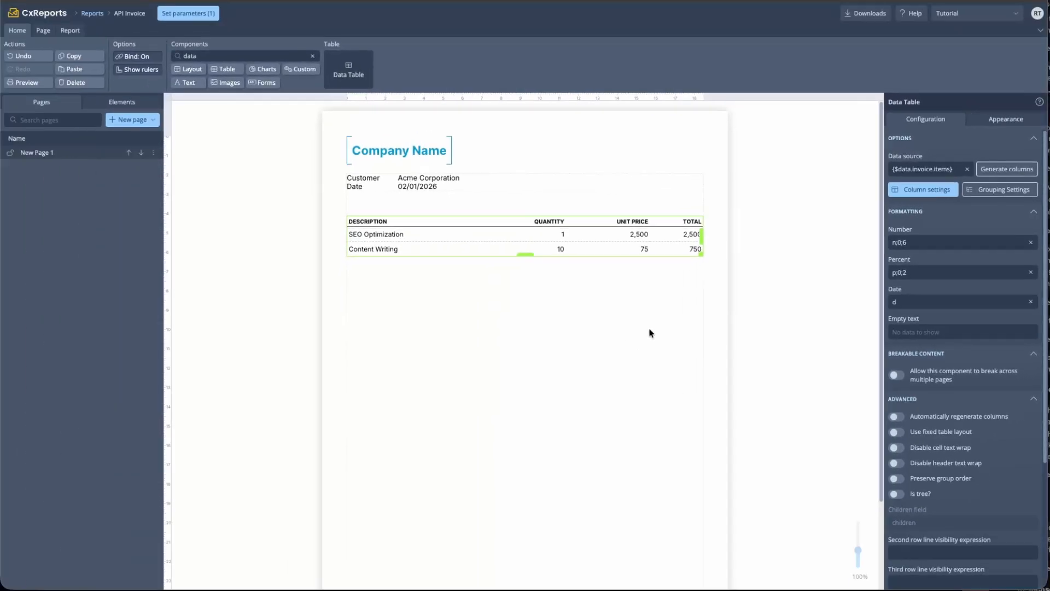
pyautogui.click(650, 333)
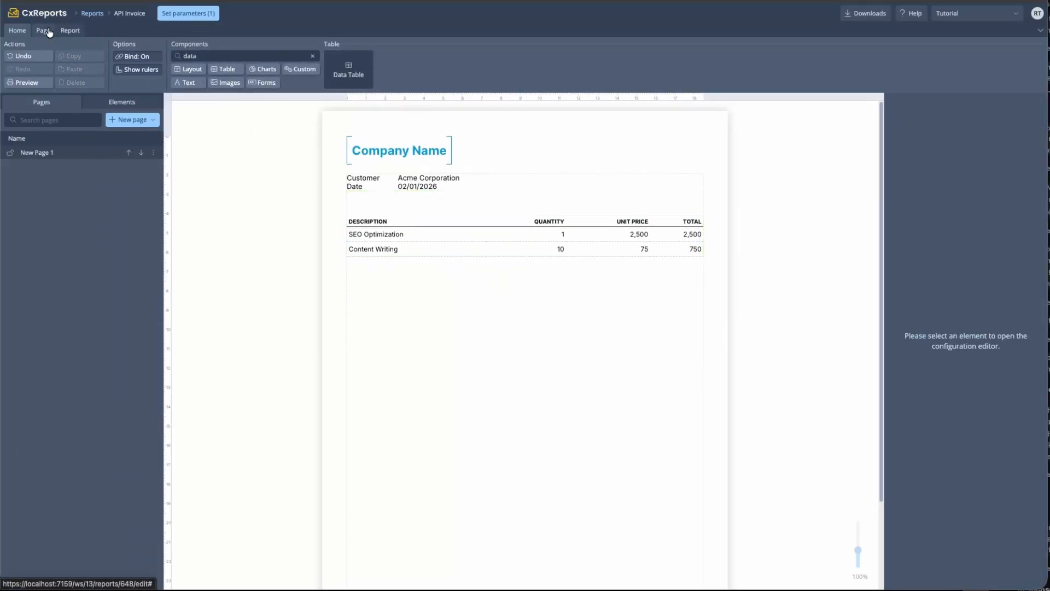
# Add a Text element reading ITEMS above the items table, with a spacer beneath it
pyautogui.click(312, 56)
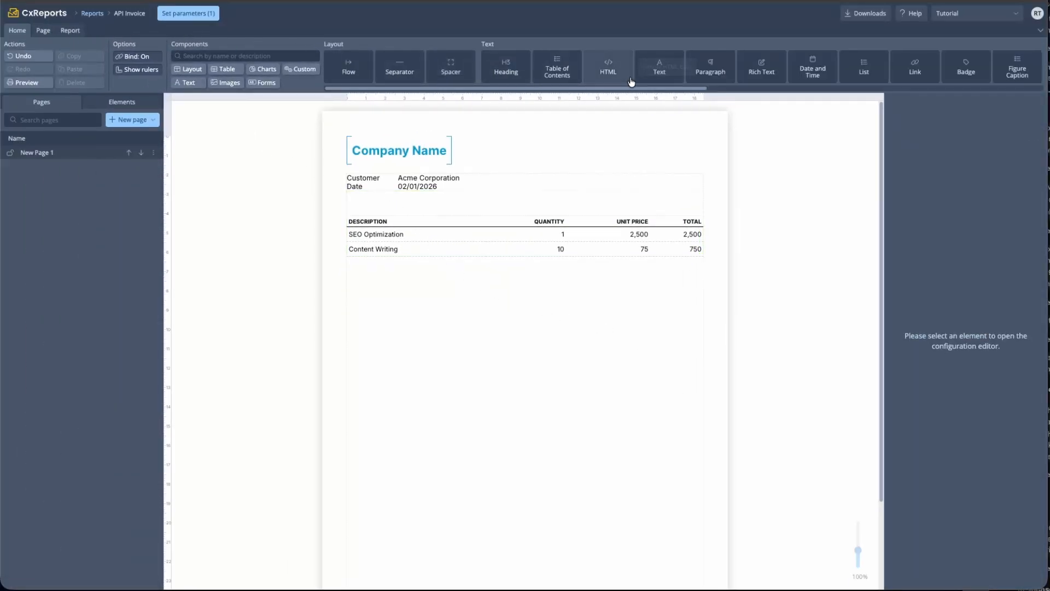
pyautogui.moveTo(660, 65); pyautogui.dragTo(432, 223)
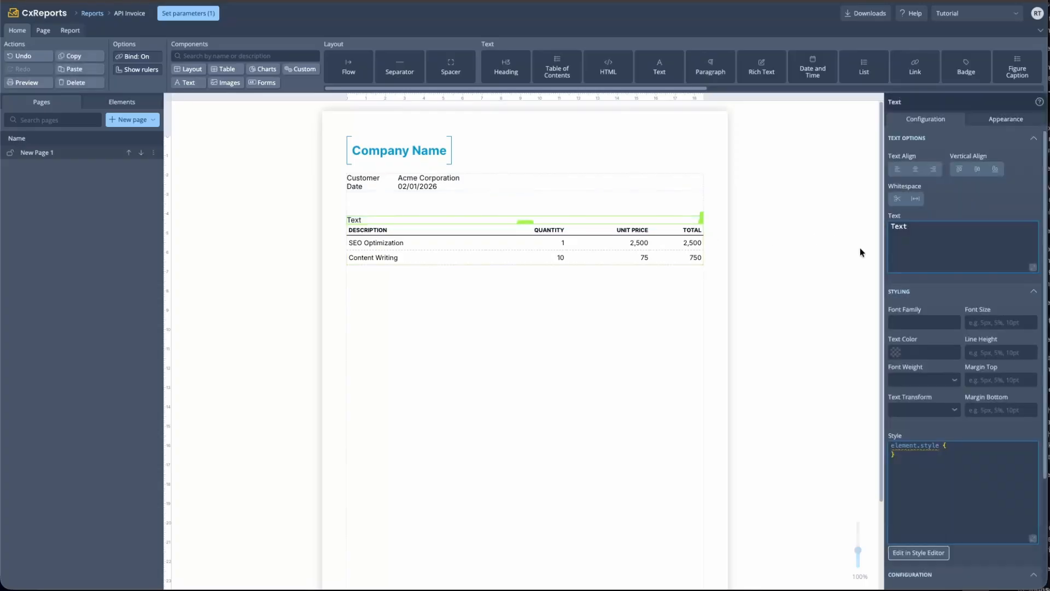
pyautogui.click(911, 242)
pyautogui.press('BackSpace')
pyautogui.press('BackSpace')
pyautogui.press('BackSpace')
pyautogui.press('BackSpace')
pyautogui.write('ITEMS')
pyautogui.click(568, 333)
pyautogui.moveTo(453, 68); pyautogui.dragTo(498, 224)
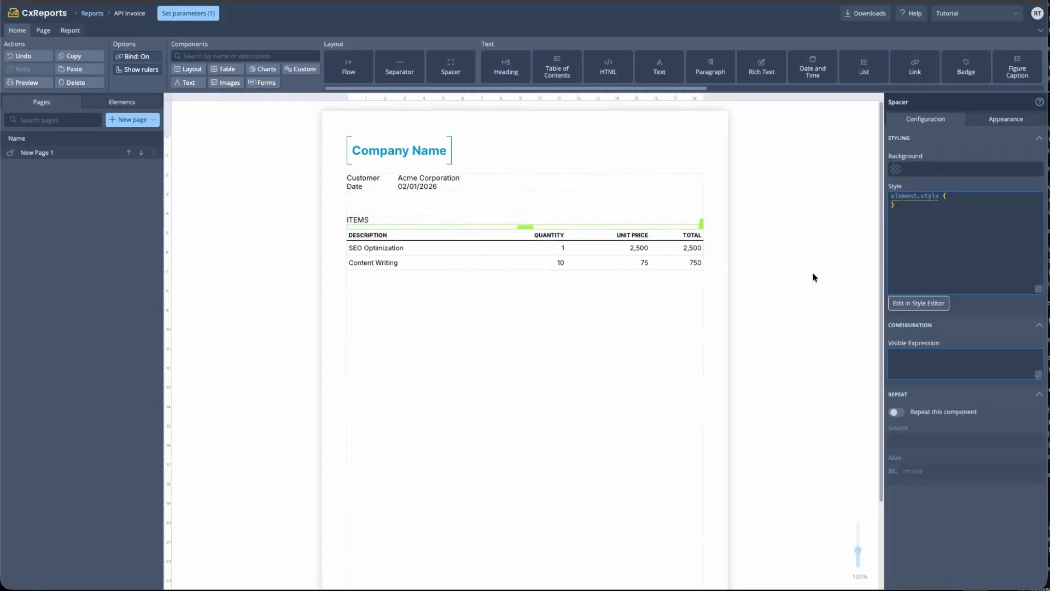
pyautogui.click(813, 277)
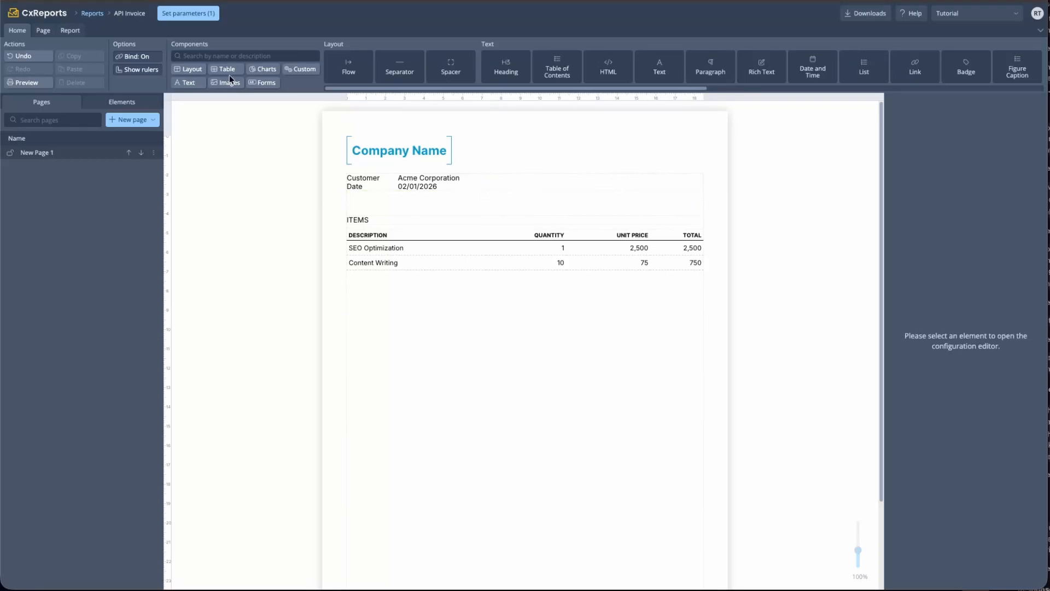
# Set the invoice parameter to Acme Corporation_INV-1002, then to Globex Industries_INV-1003
pyautogui.click(212, 14)
pyautogui.click(465, 186)
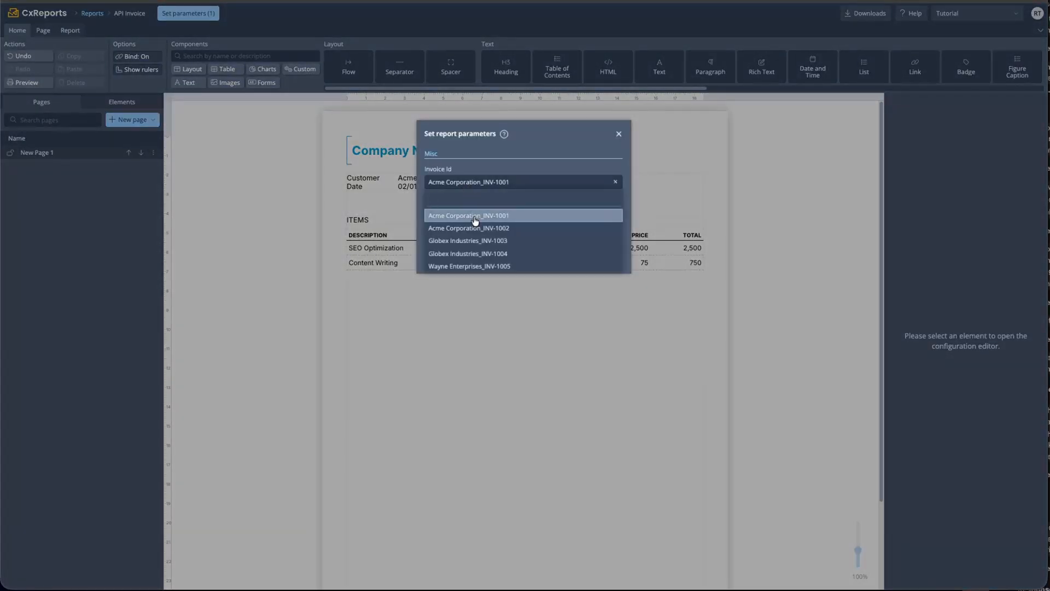
pyautogui.click(477, 230)
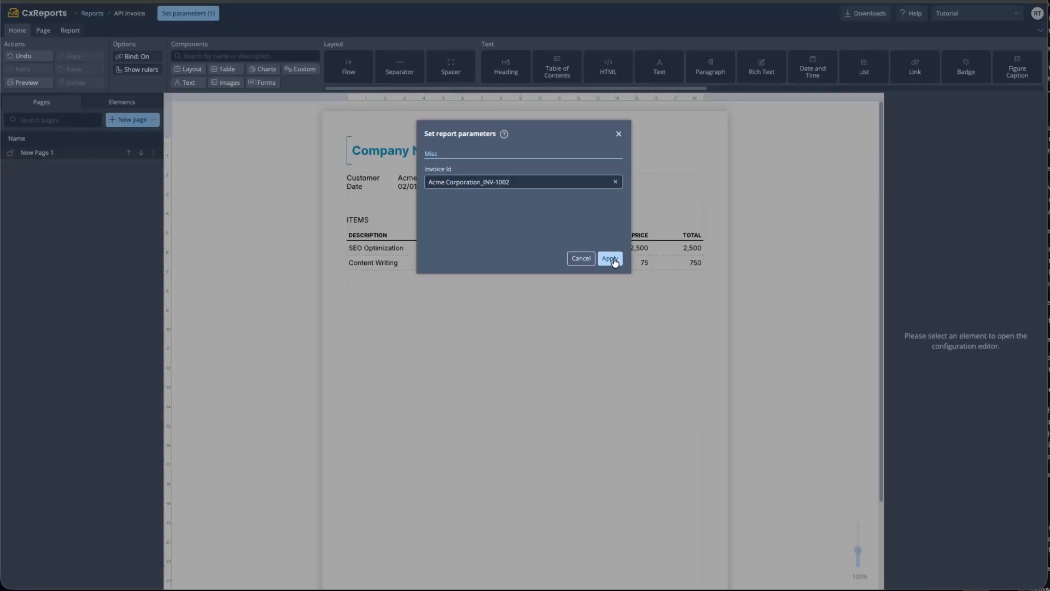
pyautogui.click(613, 259)
pyautogui.click(203, 14)
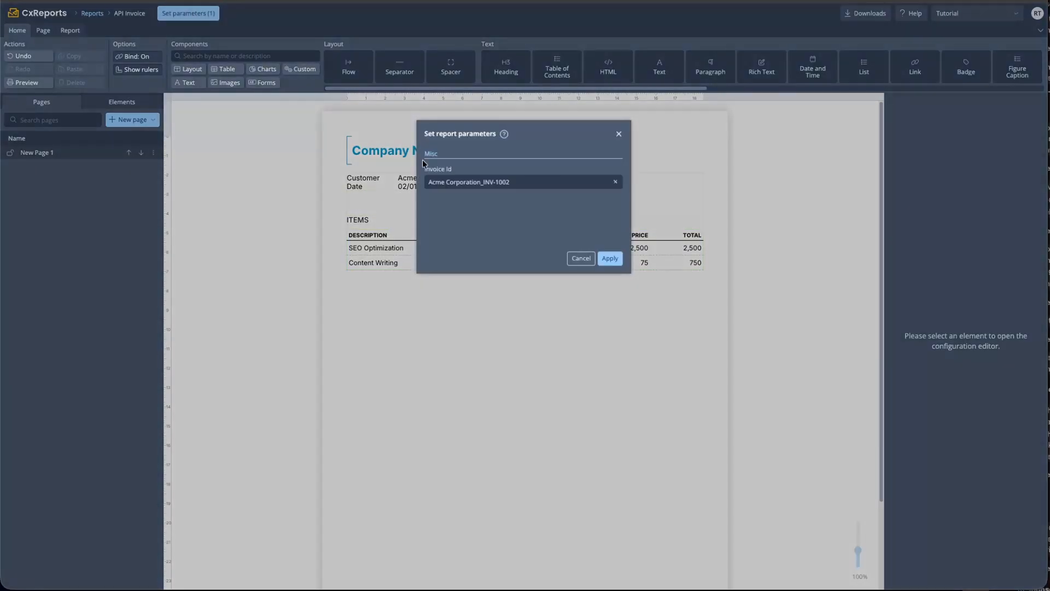
pyautogui.click(484, 184)
pyautogui.click(471, 242)
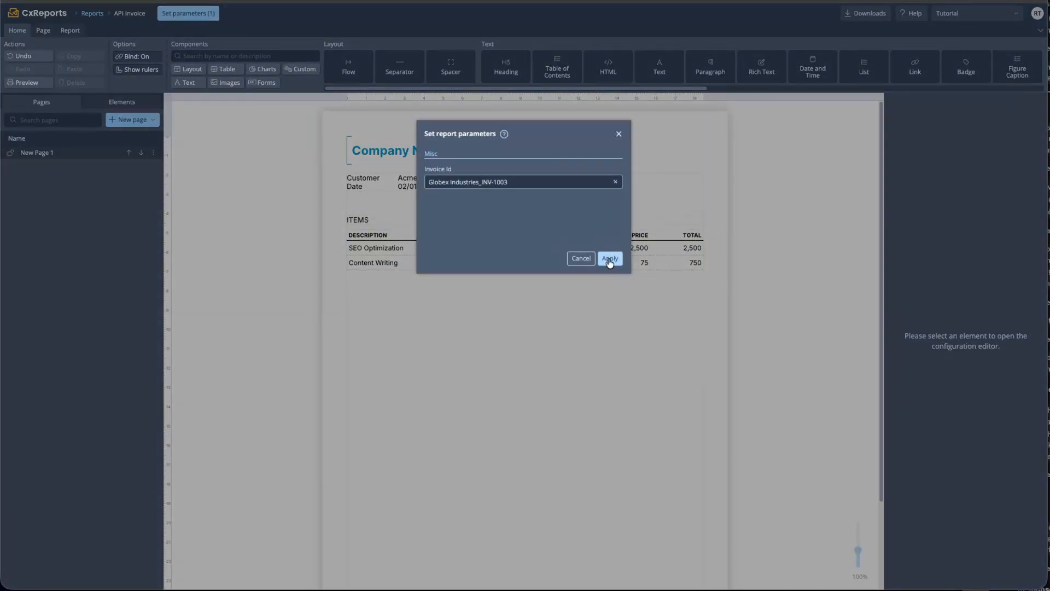
pyautogui.click(610, 259)
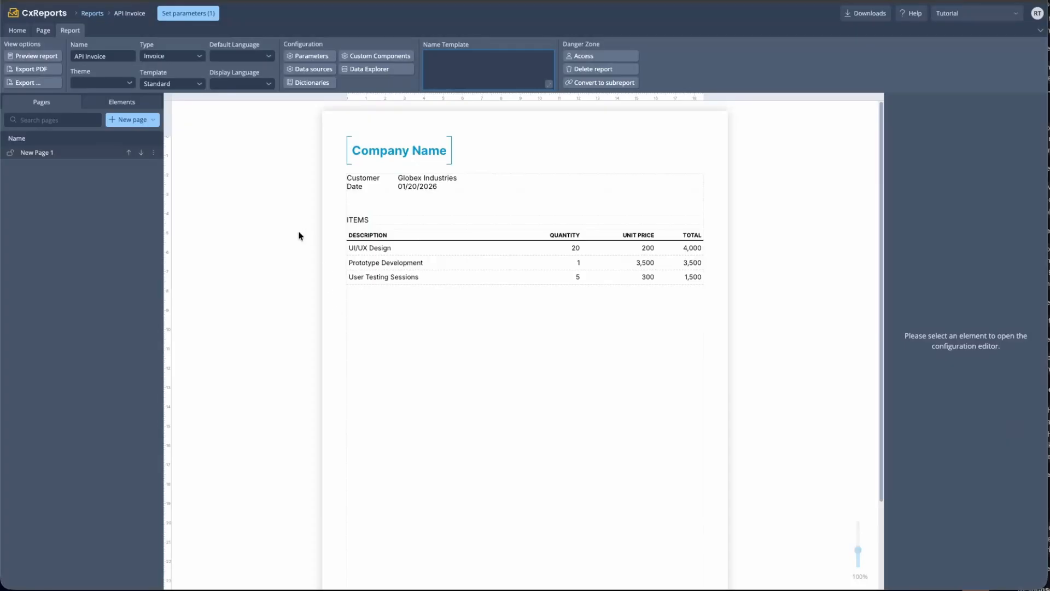
# Reapply the Globex Industries_INV-1003 invoice and reload the report editor
pyautogui.click(186, 13)
pyautogui.click(490, 182)
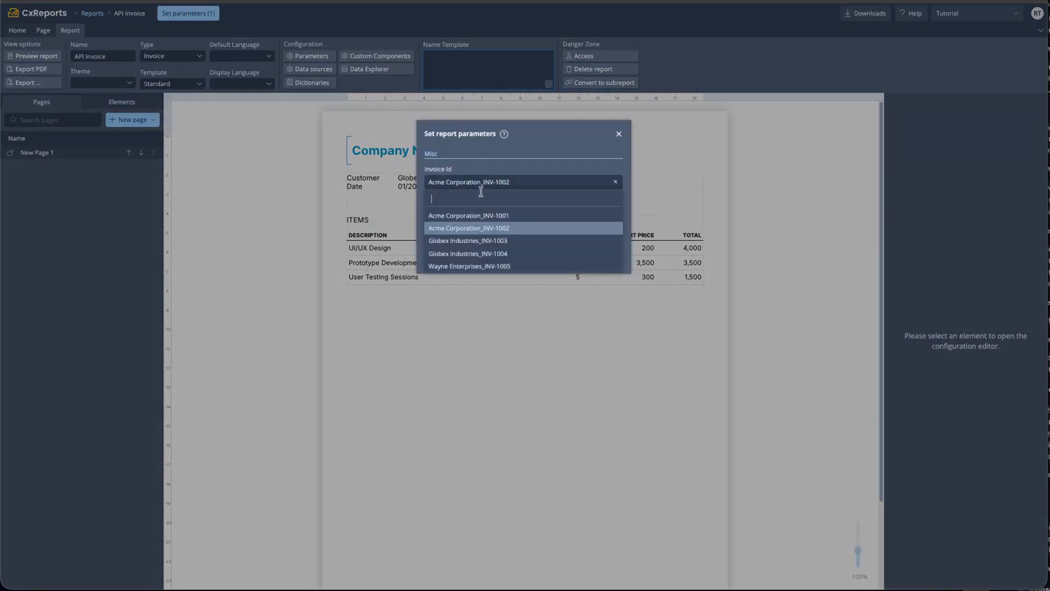
pyautogui.click(478, 243)
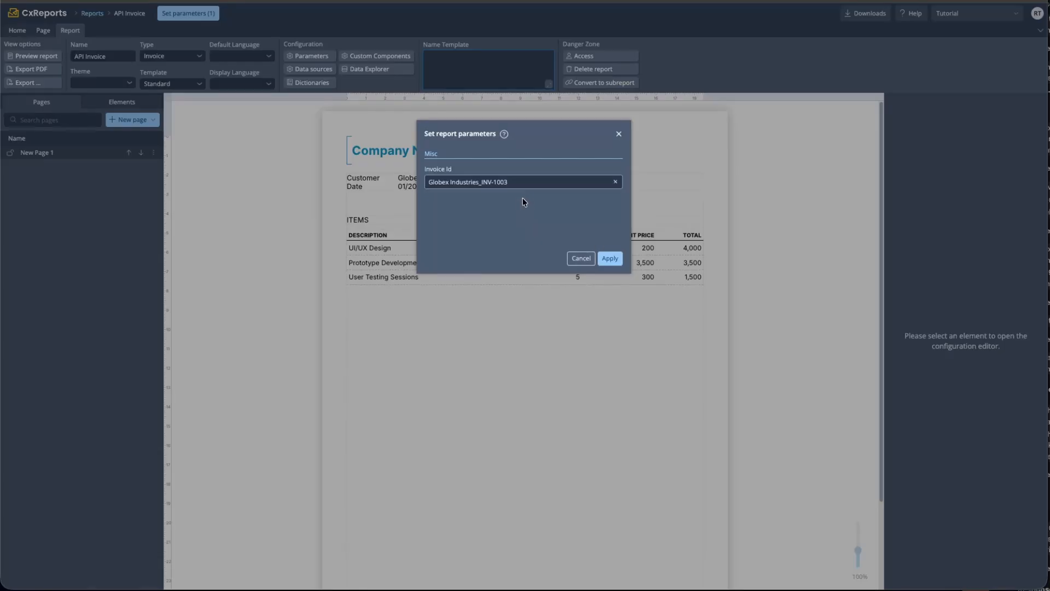
pyautogui.click(492, 182)
pyautogui.click(461, 224)
pyautogui.click(610, 258)
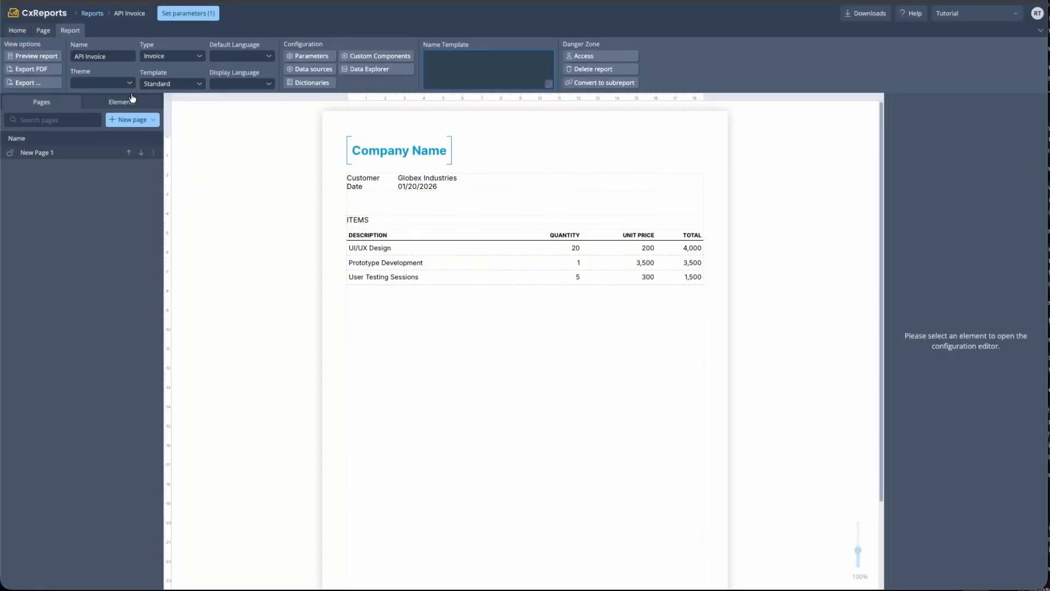
pyautogui.press('super+r')
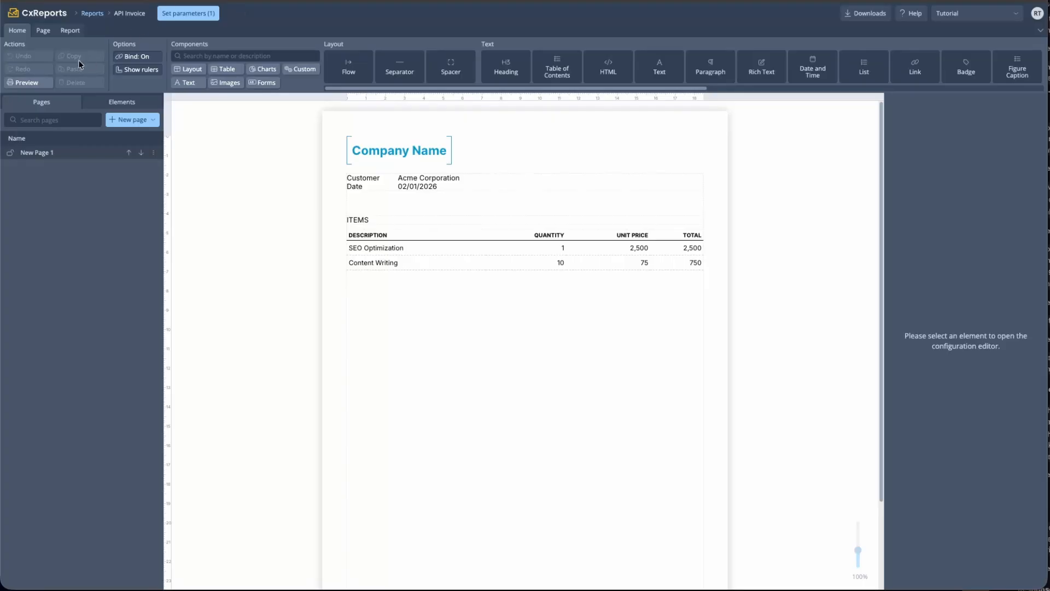
pyautogui.click(74, 30)
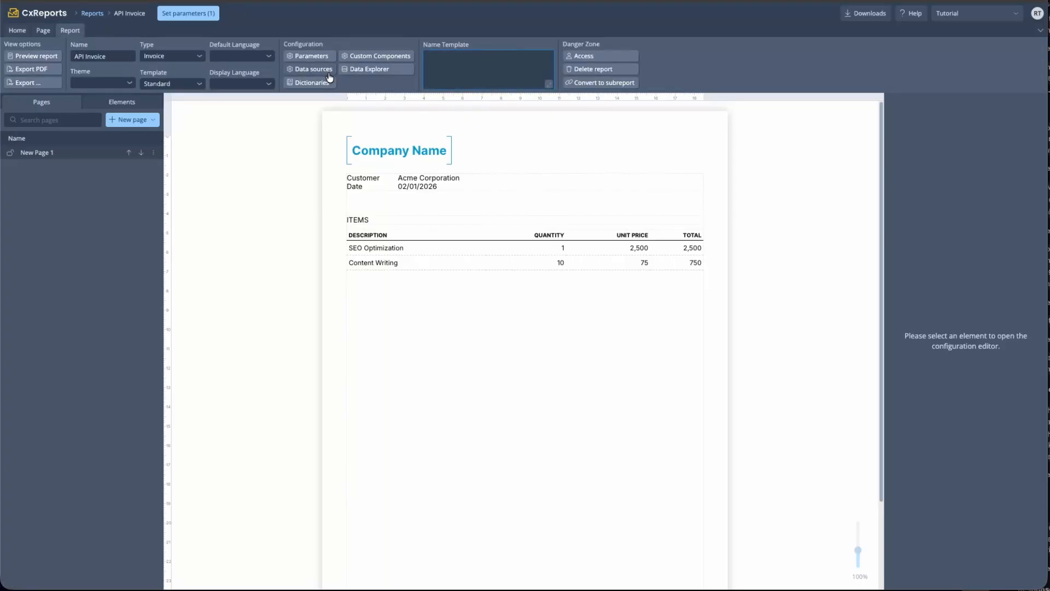
# Open the invoice data source and review its invoiceId URL placeholder and parameter mapping
pyautogui.click(330, 75)
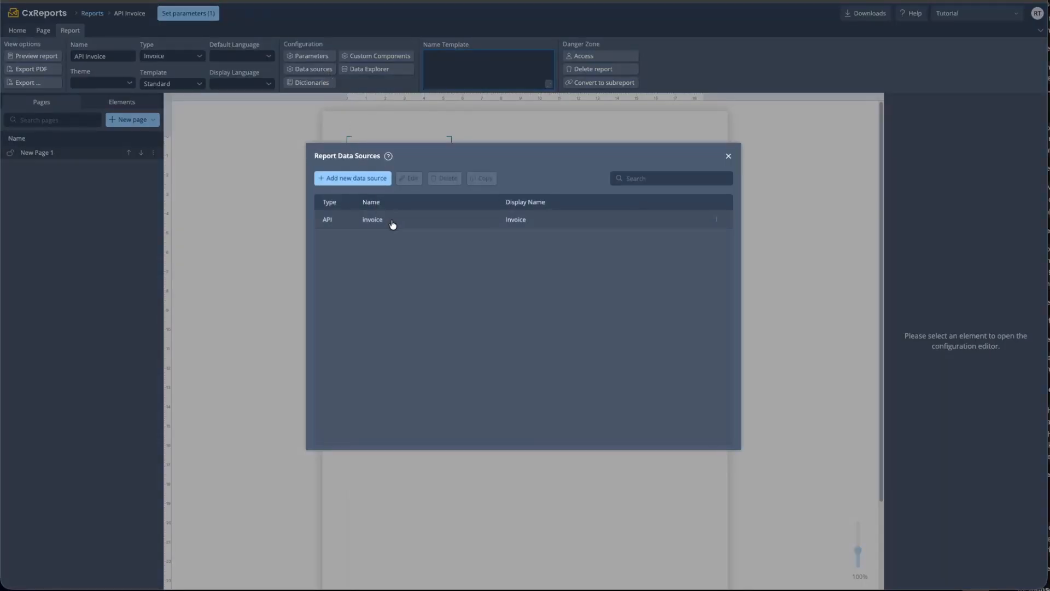
pyautogui.click(728, 156)
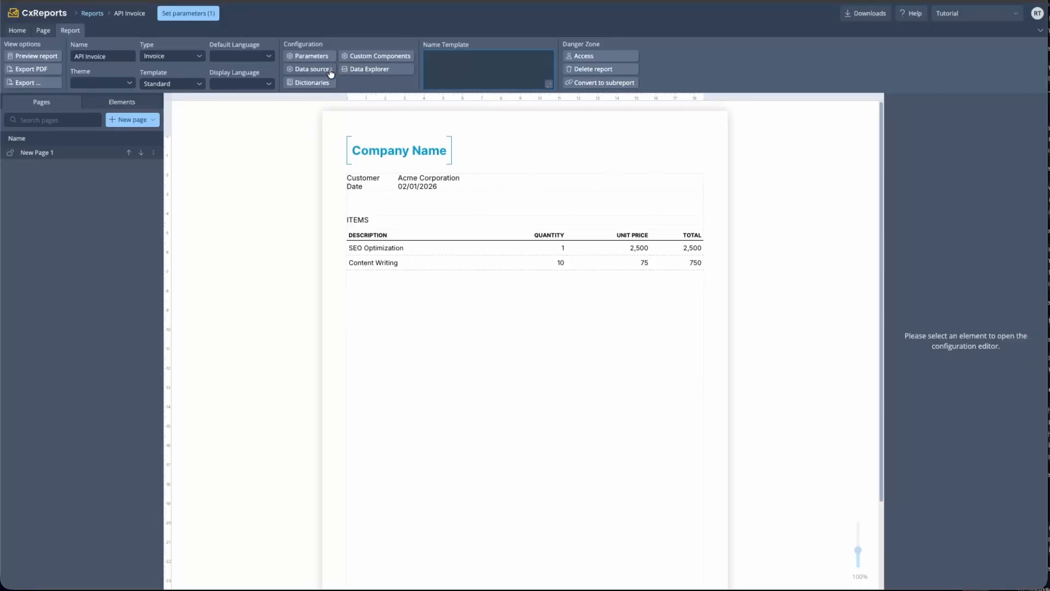
pyautogui.click(310, 69)
pyautogui.click(375, 222)
pyautogui.click(410, 178)
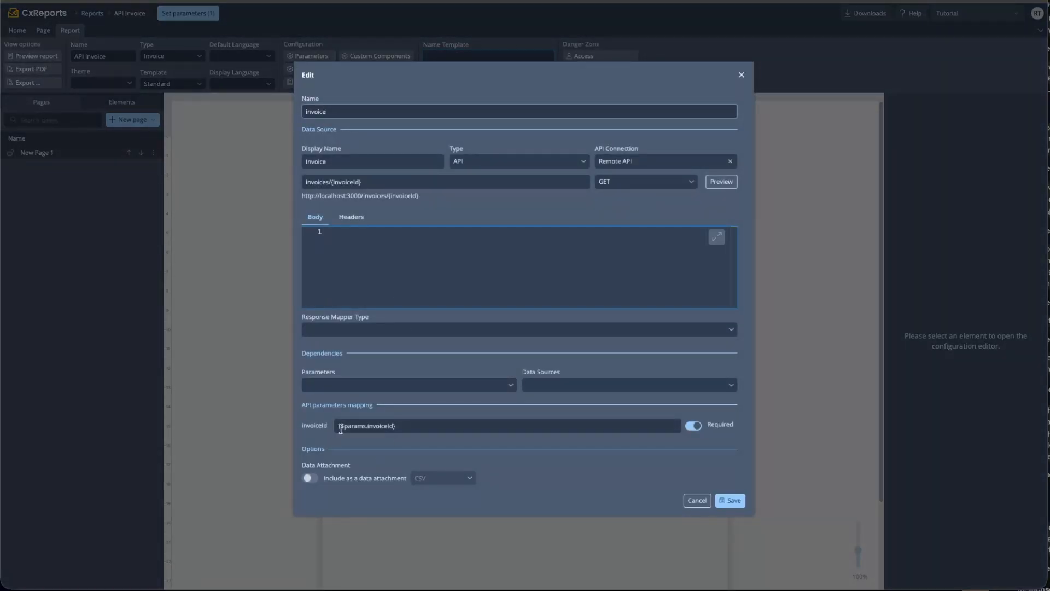
pyautogui.moveTo(396, 182); pyautogui.dragTo(331, 181)
pyautogui.moveTo(400, 426); pyautogui.dragTo(333, 430)
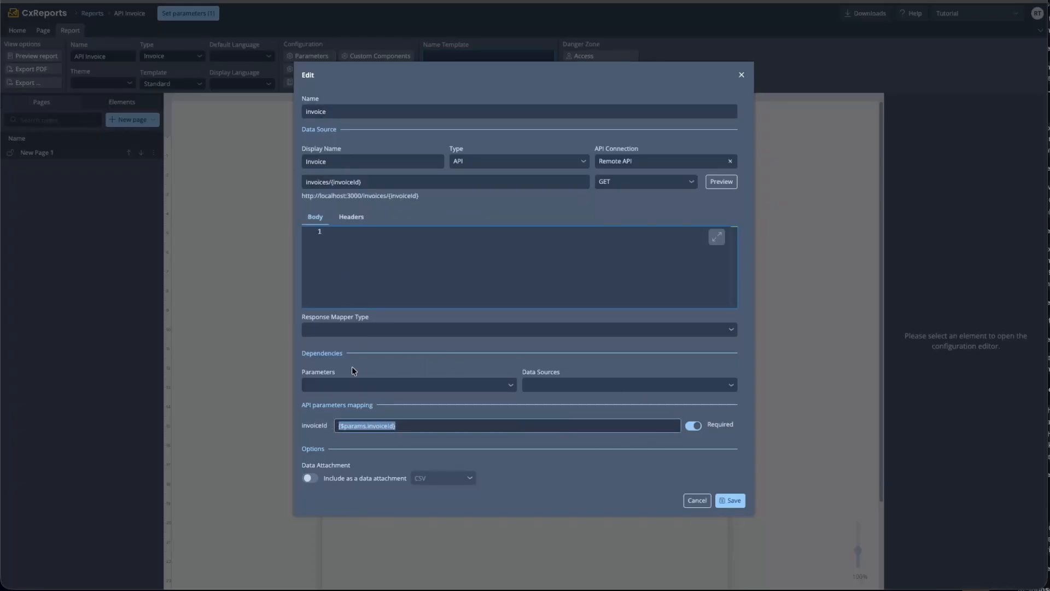
pyautogui.moveTo(348, 356); pyautogui.dragTo(300, 354)
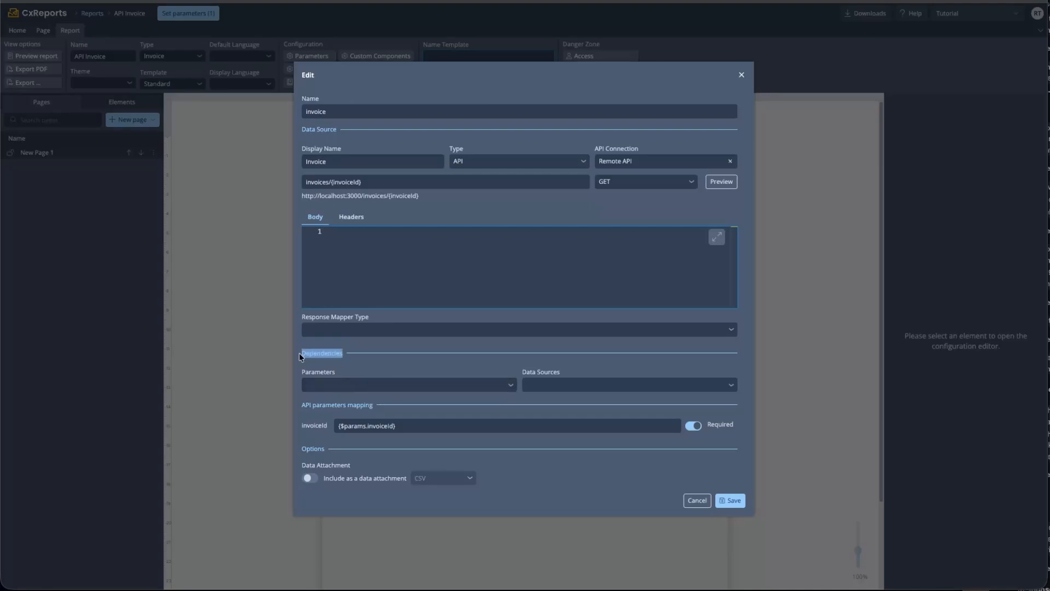
# Add invoiceId under Dependencies > Parameters and save the data source
pyautogui.click(324, 389)
pyautogui.click(331, 418)
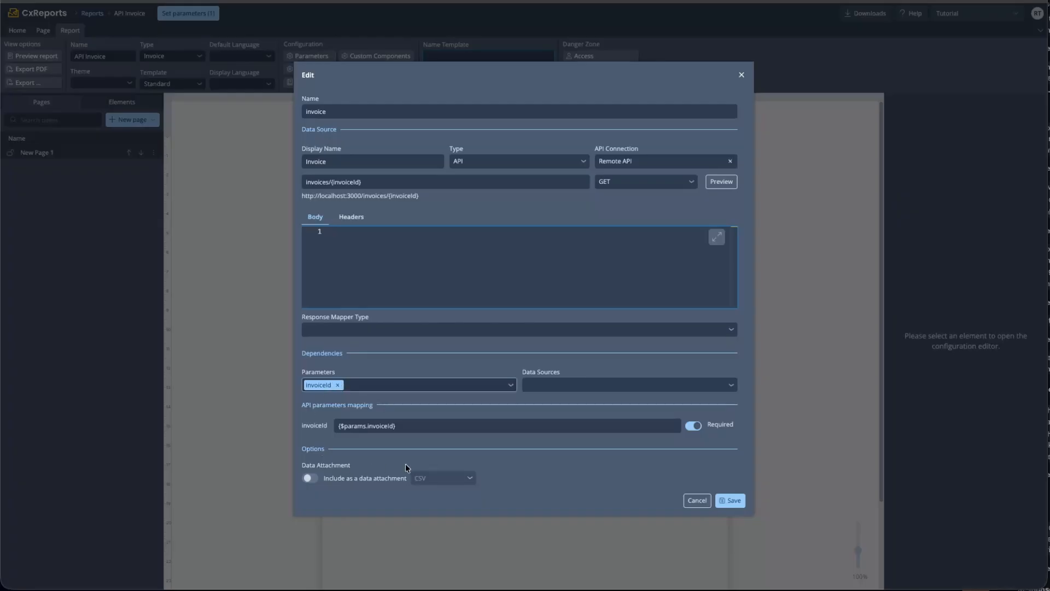
pyautogui.click(731, 500)
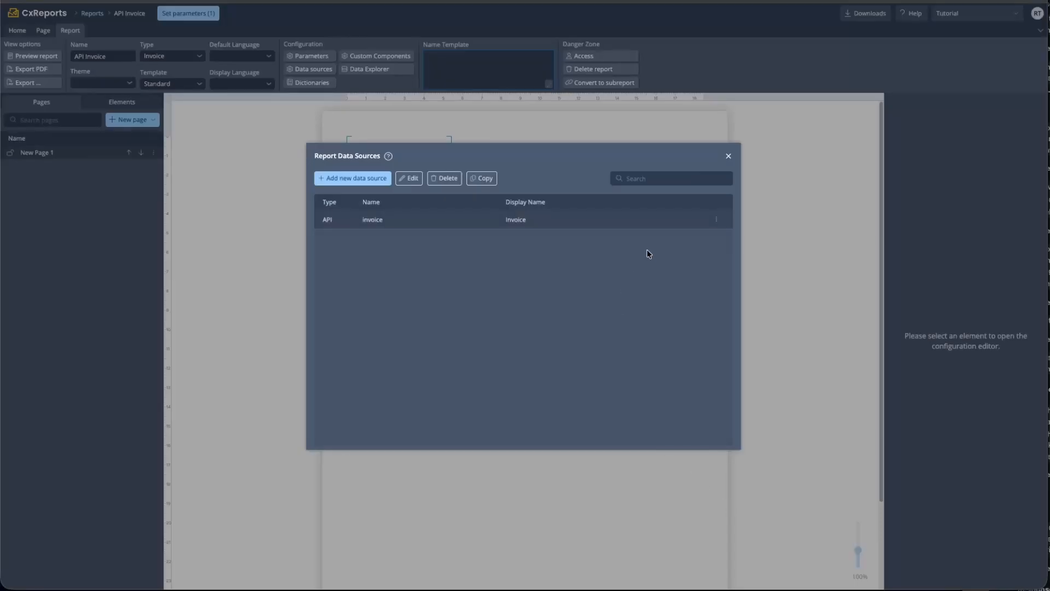
pyautogui.click(728, 156)
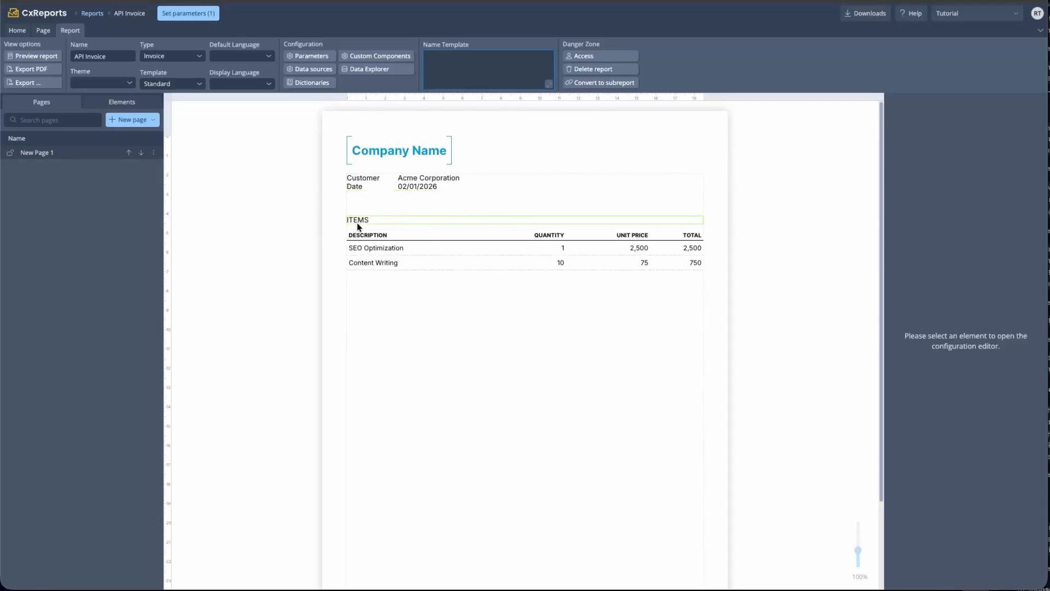
# Set the Invoice Id parameter to Globex Industries_INV-1003 and apply it
pyautogui.click(182, 14)
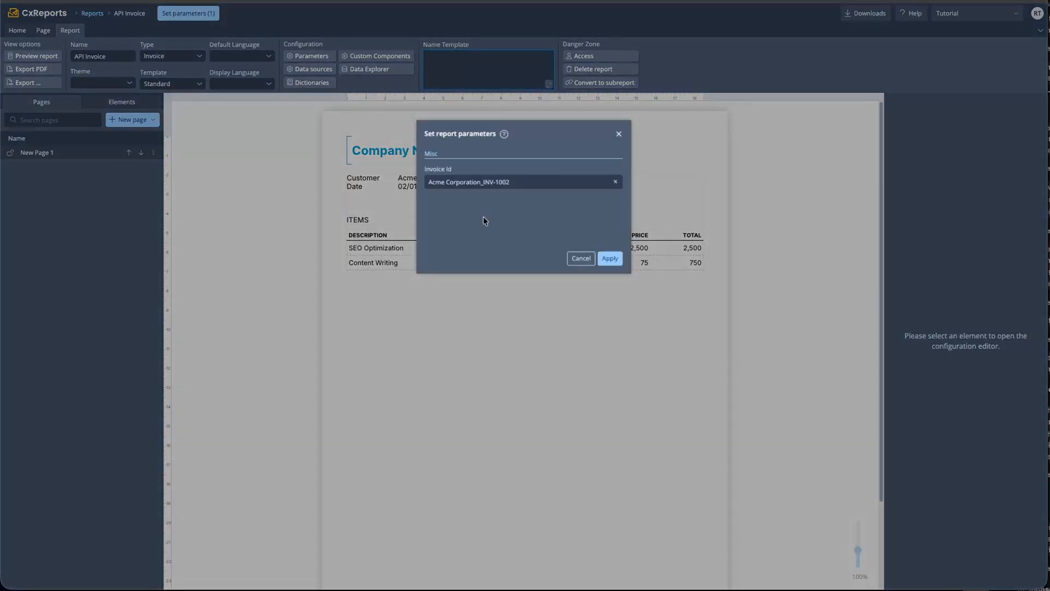
pyautogui.click(485, 188)
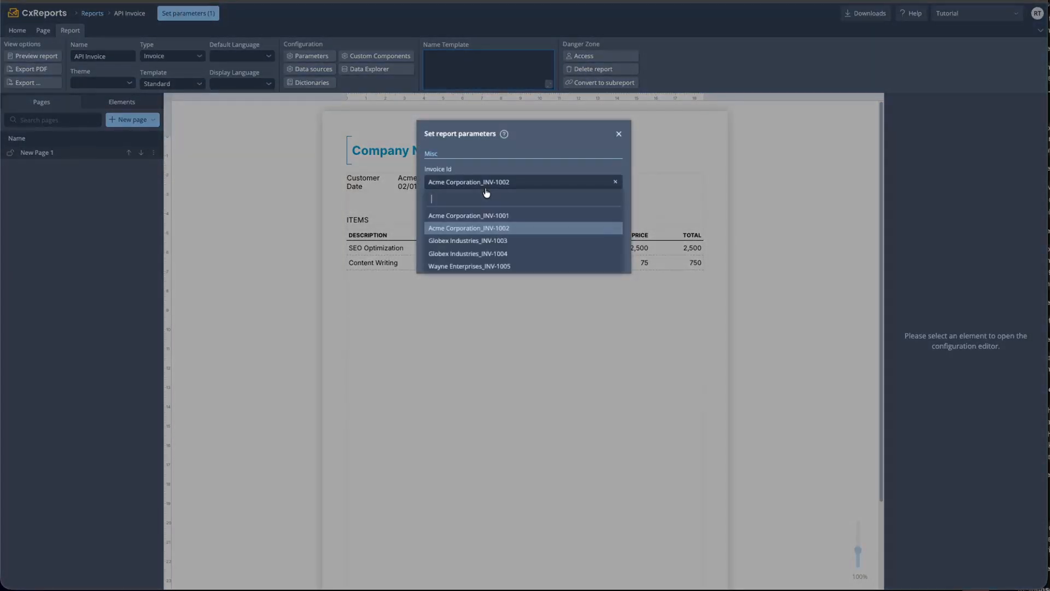
pyautogui.click(487, 239)
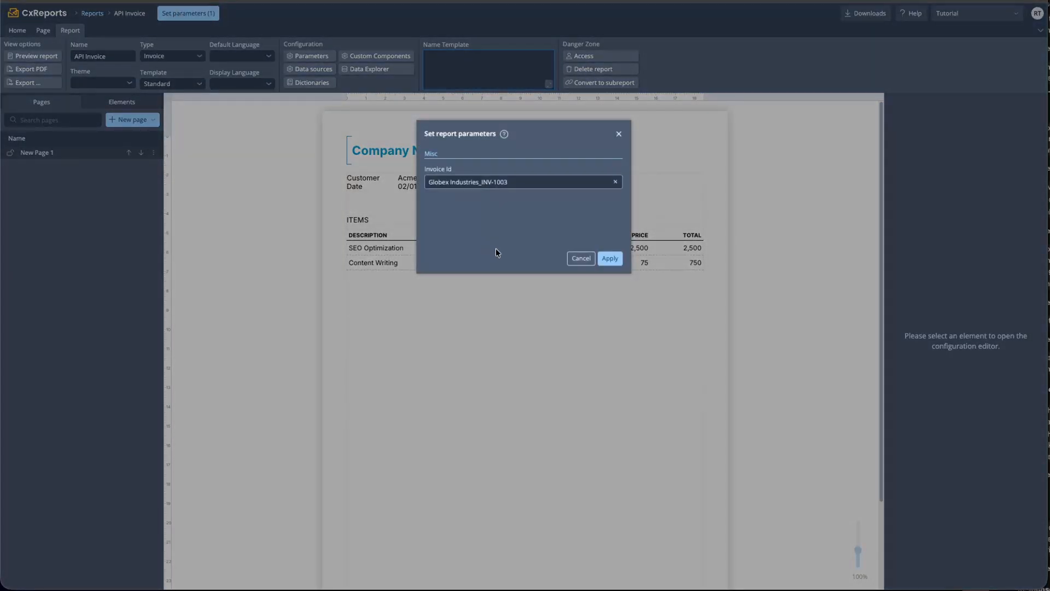
pyautogui.click(611, 260)
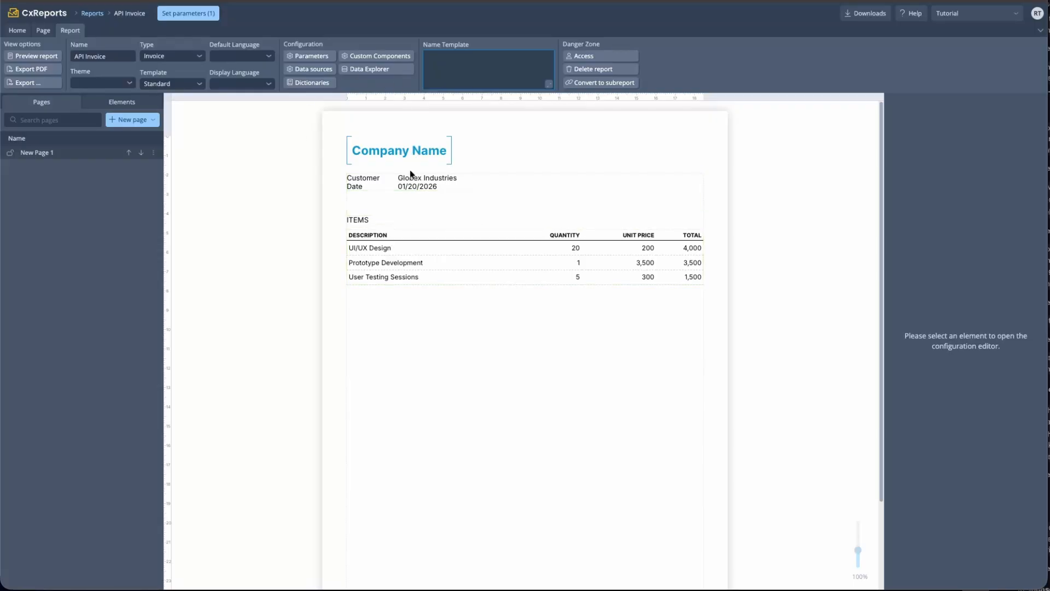
# Add a new entry to the key-value table and move it above Customer
pyautogui.click(451, 183)
pyautogui.click(906, 158)
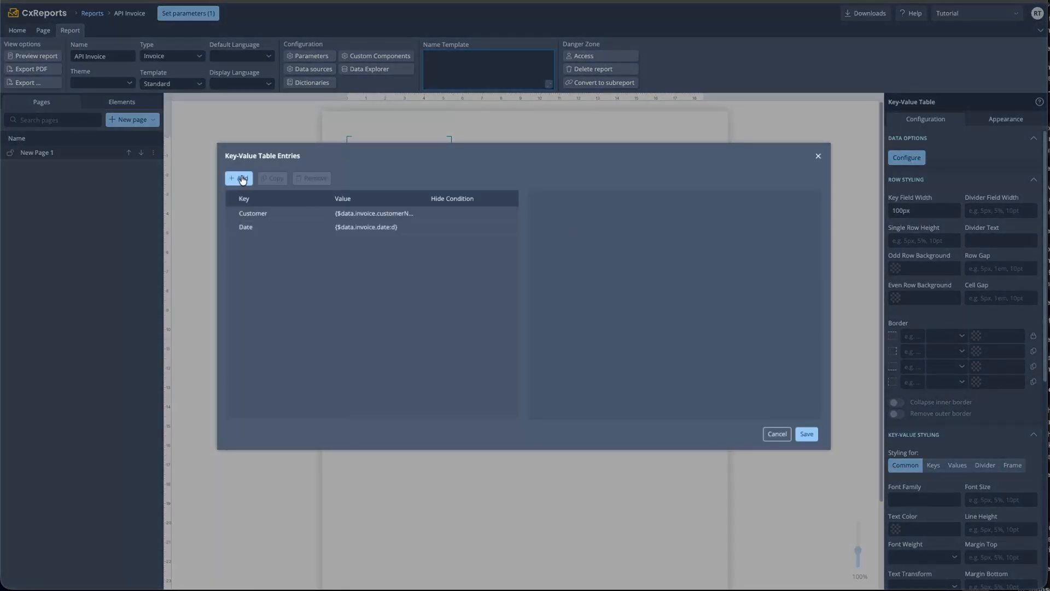
pyautogui.click(243, 179)
pyautogui.moveTo(232, 239); pyautogui.dragTo(239, 215)
# Give the entry key 'Invoice ID' and value {$data.invoice.invoiceId}, then save
pyautogui.click(601, 237)
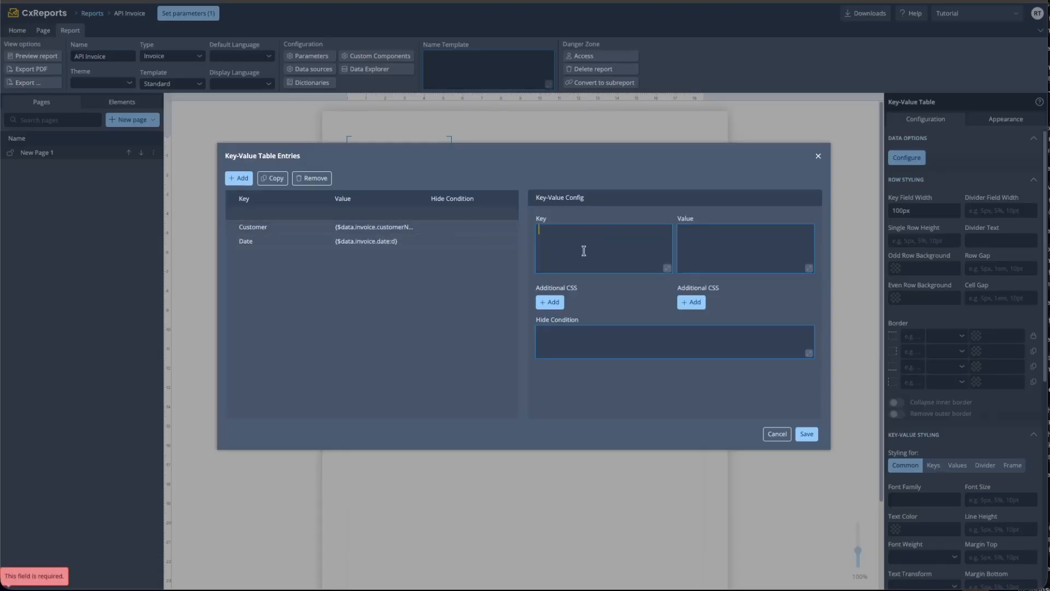
pyautogui.write('Invoic')
pyautogui.hotkey('alt', 'BackSpace')
pyautogui.write('Invoice ID')
pyautogui.click(720, 258)
pyautogui.write('{$data.')
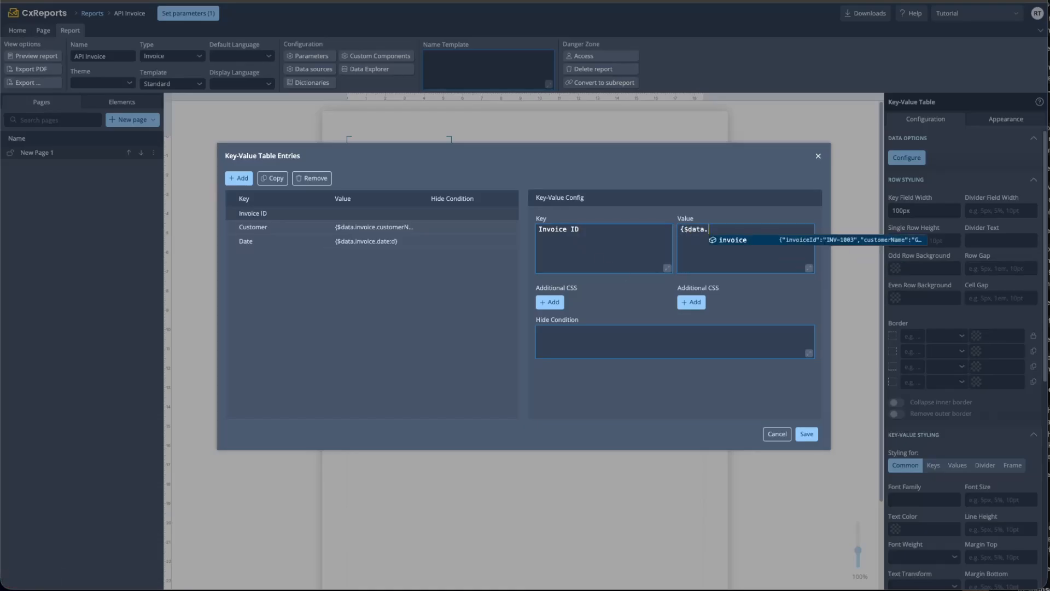
pyautogui.write('invoice.')
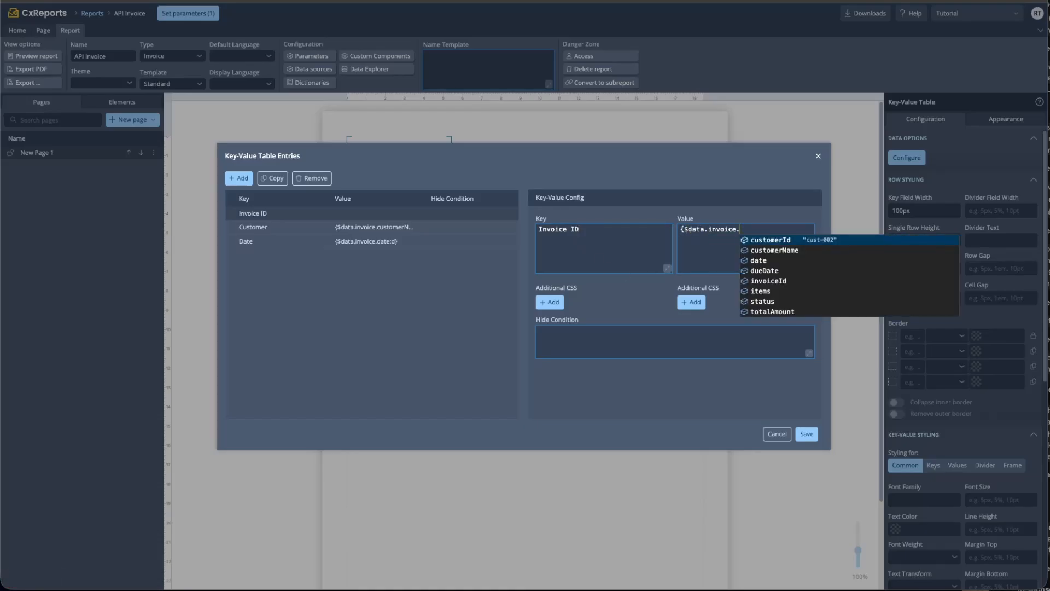
pyautogui.press('Down')
pyautogui.press('Down')
pyautogui.press('Down')
pyautogui.press('Down')
pyautogui.press('Return')
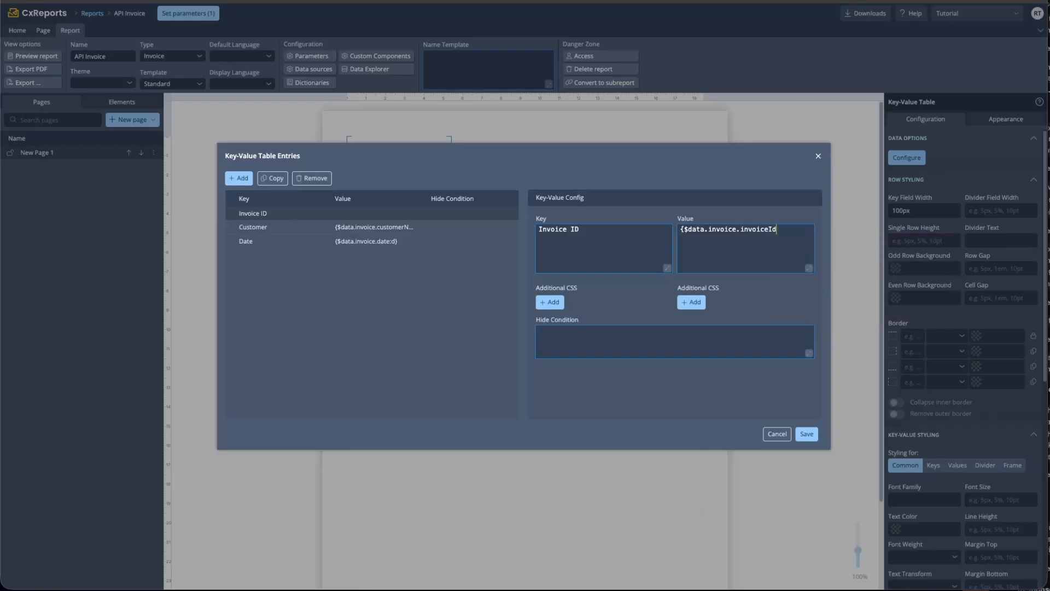
pyautogui.click(803, 437)
# Set the Invoice Id parameter to Wayne Enterprises_INV-1005 and apply it
pyautogui.click(511, 375)
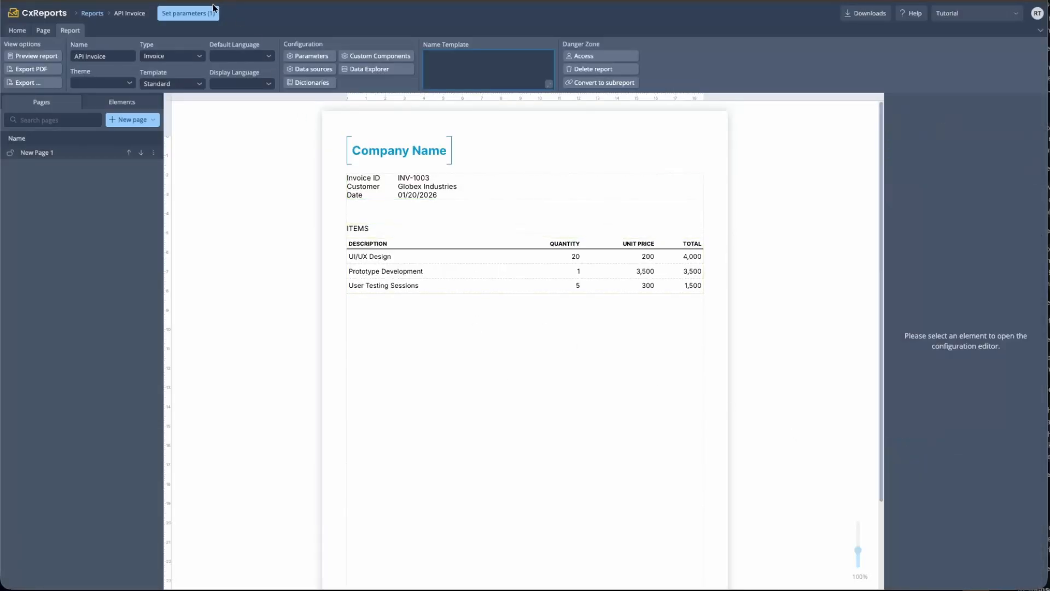
pyautogui.click(175, 14)
pyautogui.click(471, 182)
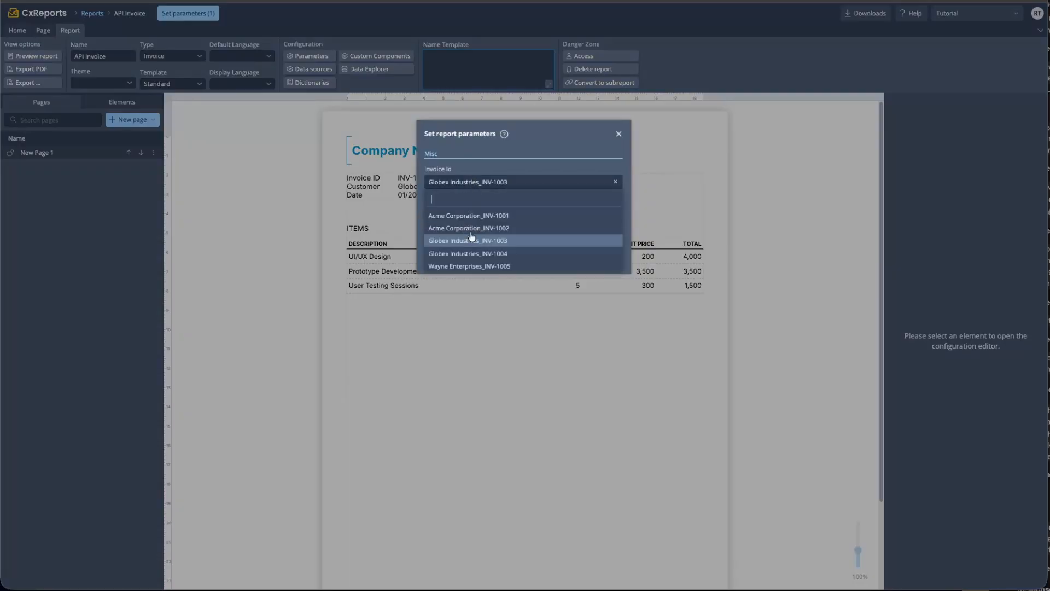
pyautogui.click(469, 266)
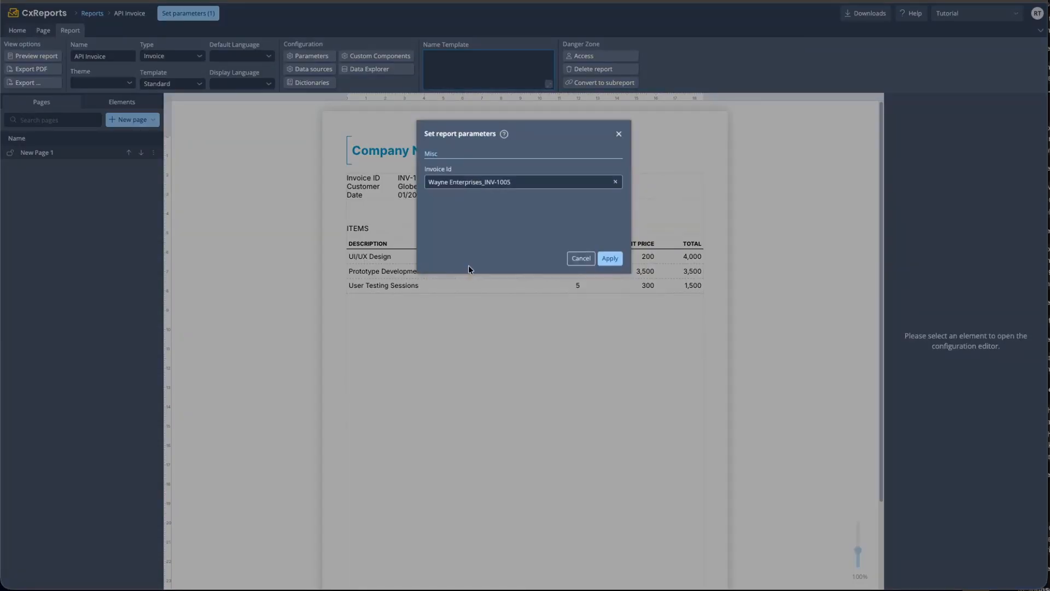
pyautogui.click(608, 258)
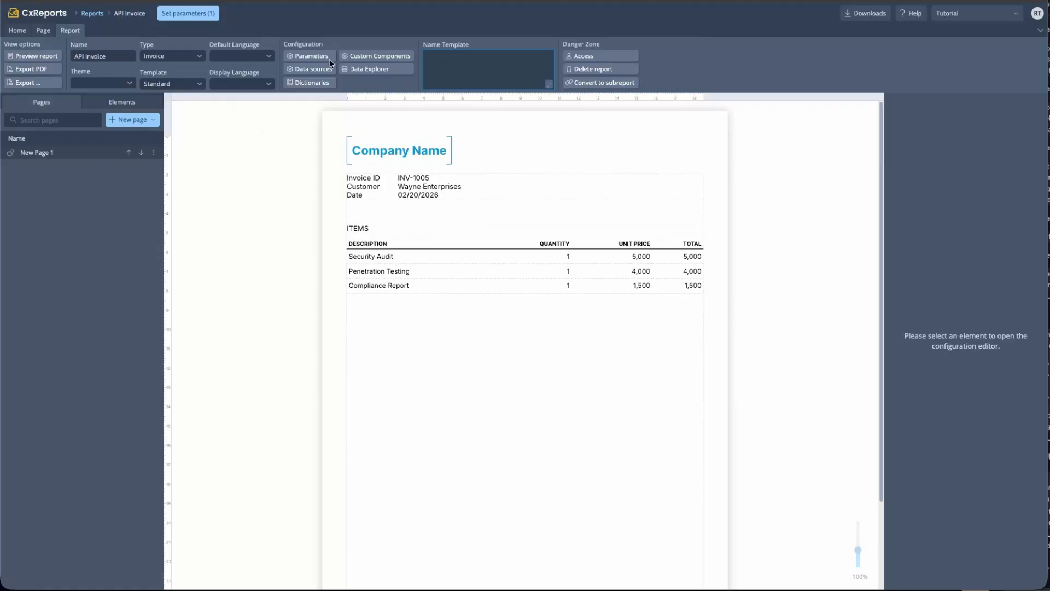
# Edit the invoiceId parameter and test its invoices lookup in the Preview
pyautogui.click(310, 56)
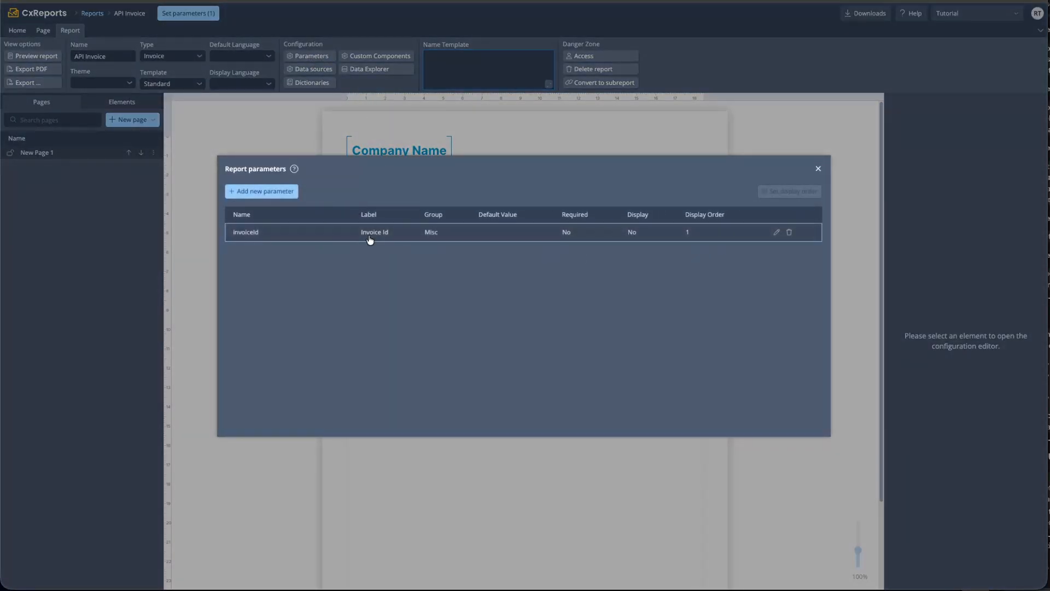
pyautogui.click(776, 233)
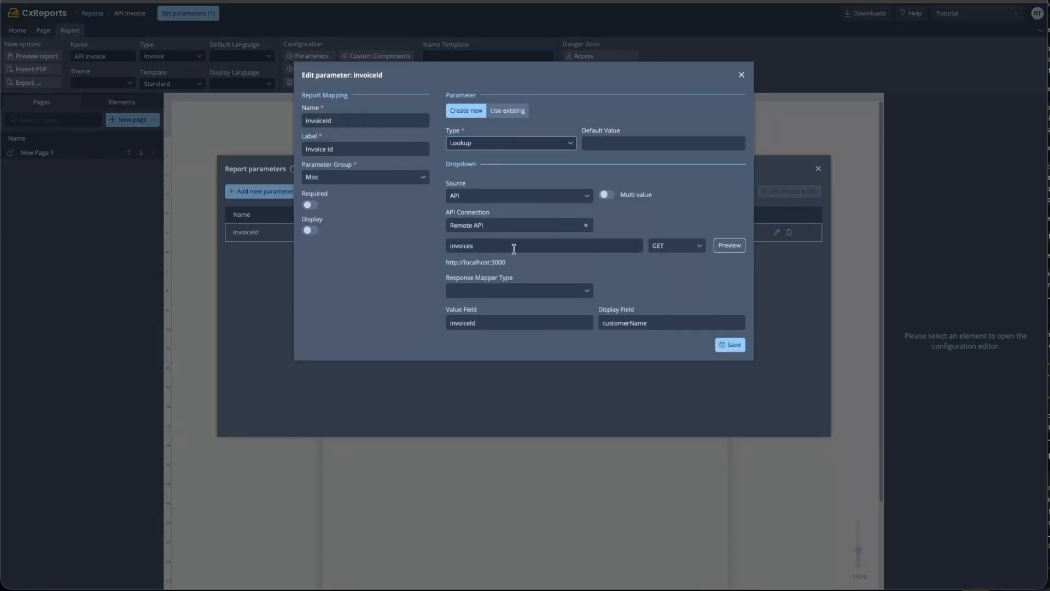
pyautogui.click(729, 246)
pyautogui.click(247, 105)
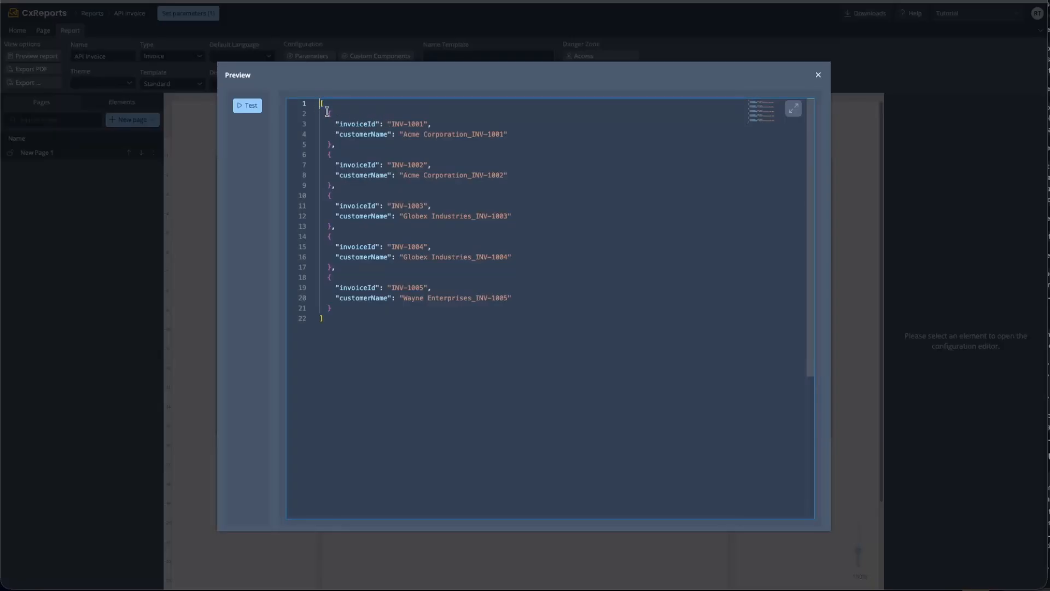
# Inspect the invoiceId fields in the sample response, then close the Preview
pyautogui.moveTo(327, 112); pyautogui.dragTo(335, 145)
pyautogui.click(357, 124)
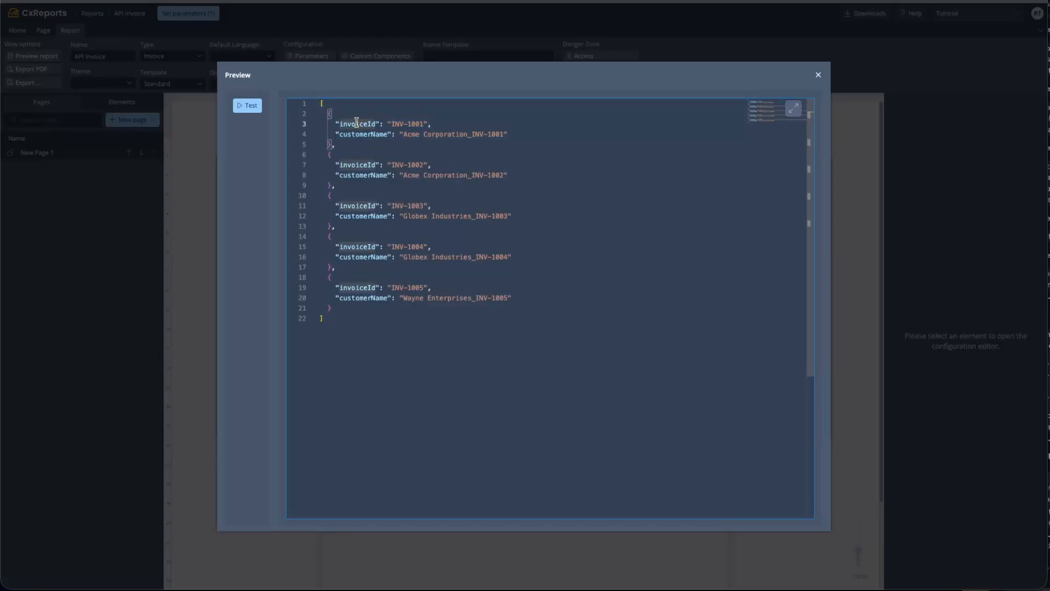
pyautogui.moveTo(363, 124); pyautogui.dragTo(360, 134)
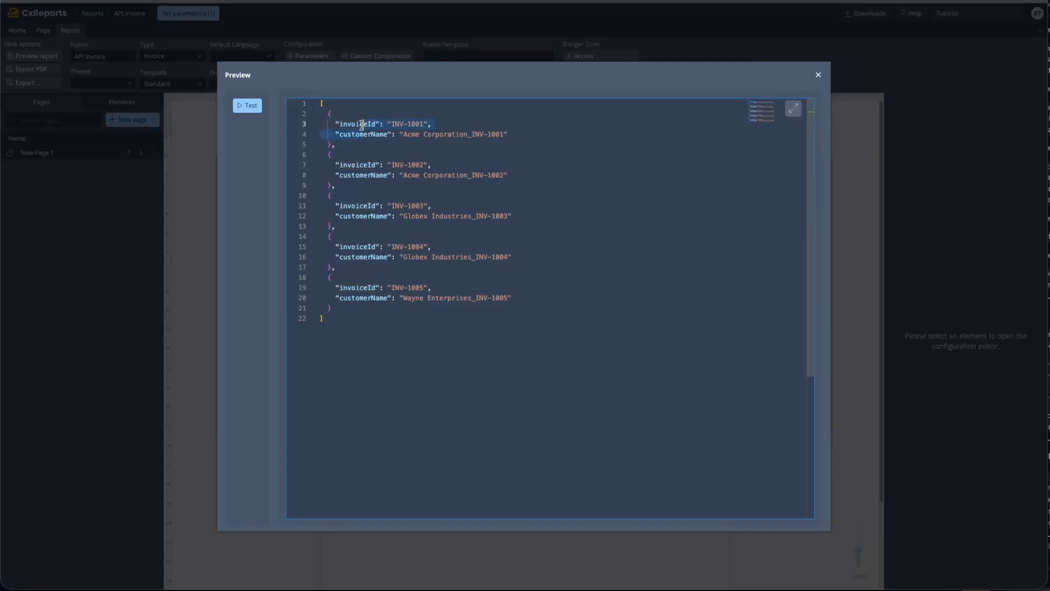
pyautogui.click(817, 76)
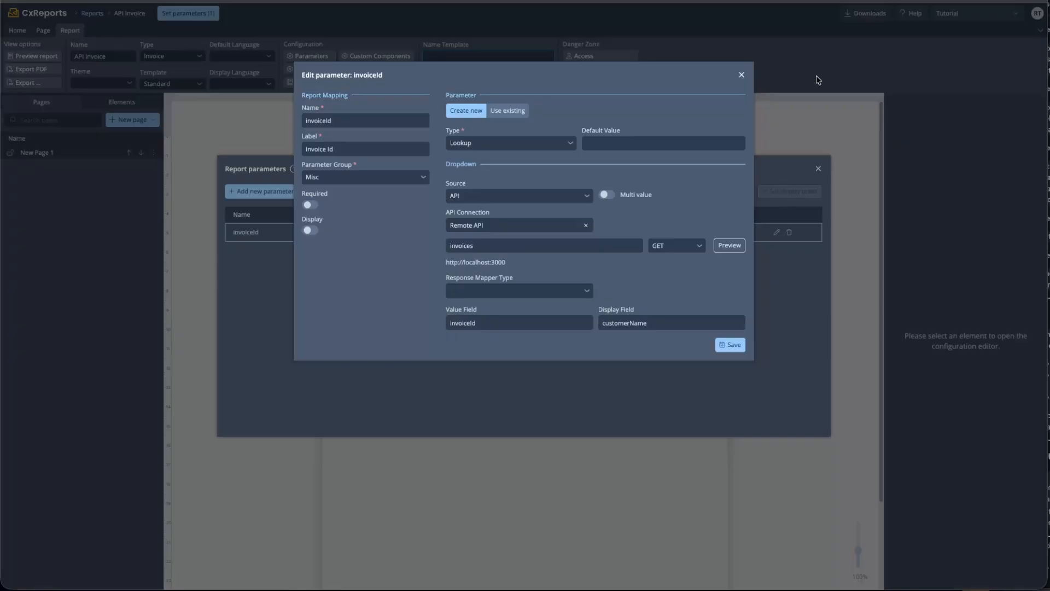
# Append /wrapped to the lookup's invoices endpoint path
pyautogui.click(505, 245)
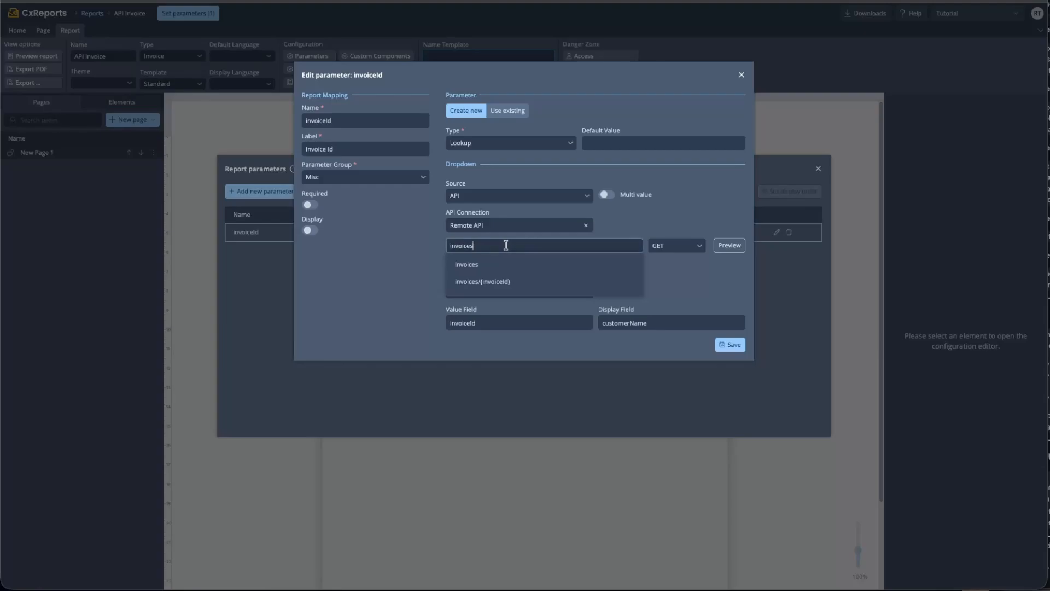
pyautogui.write('/wrapped')
pyautogui.click(711, 219)
# Test the invoices/wrapped response, noting its result wrapper key, and close the Preview
pyautogui.click(732, 246)
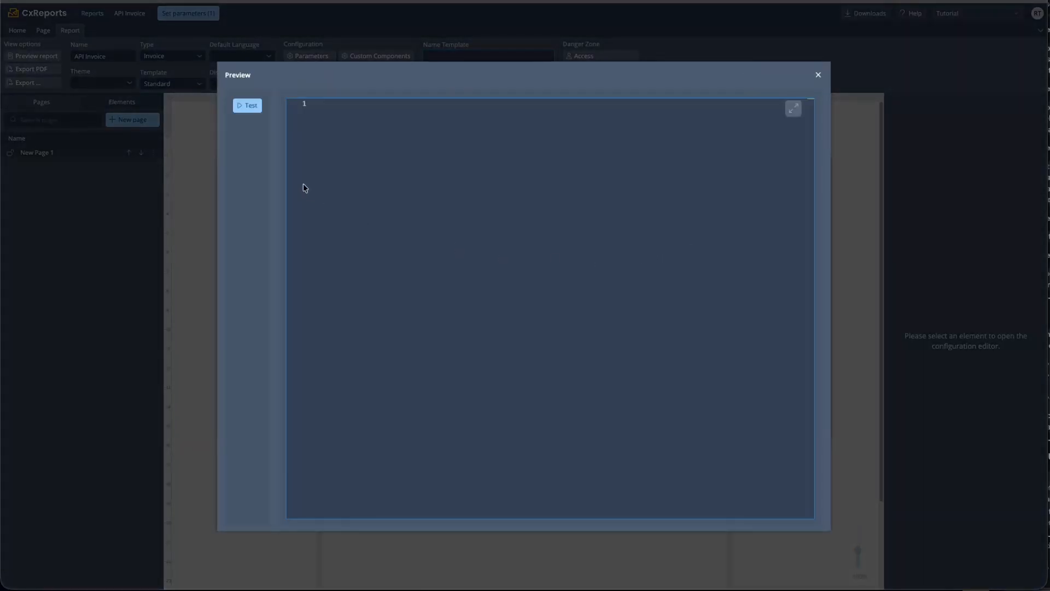
pyautogui.click(247, 105)
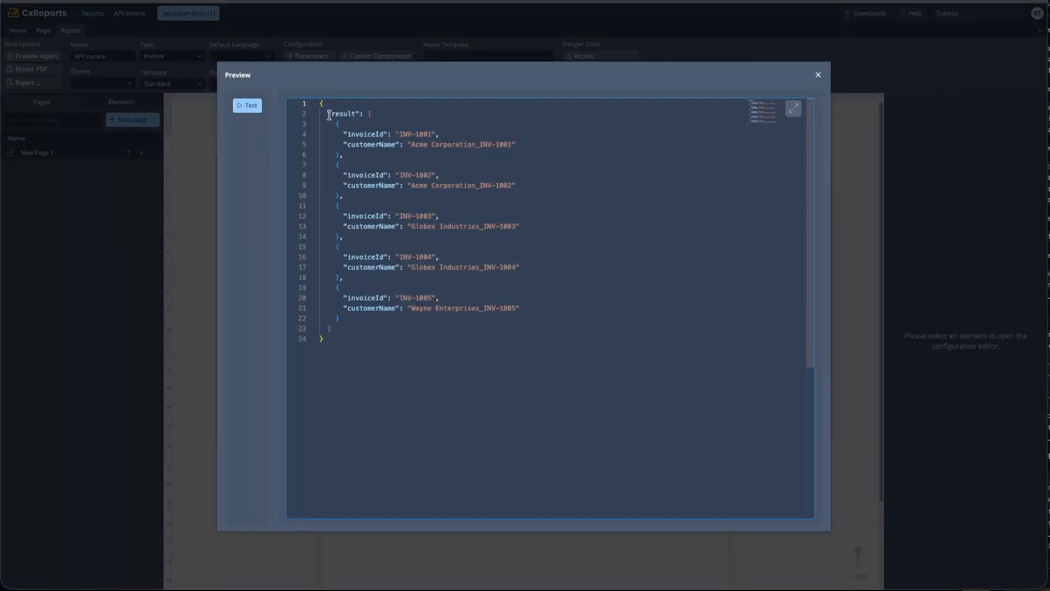
pyautogui.moveTo(331, 115); pyautogui.dragTo(355, 112)
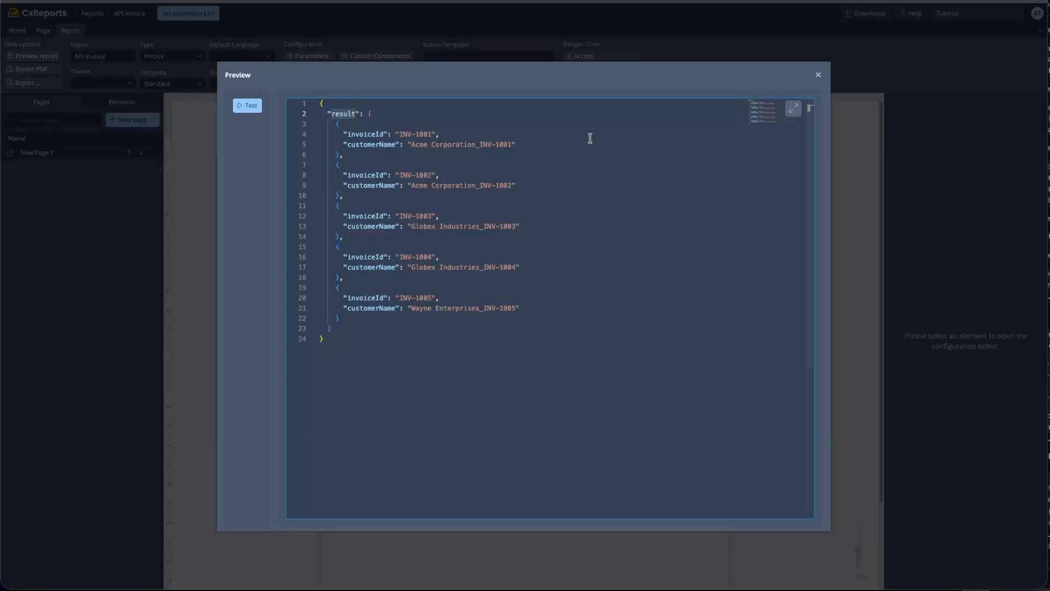
pyautogui.click(819, 76)
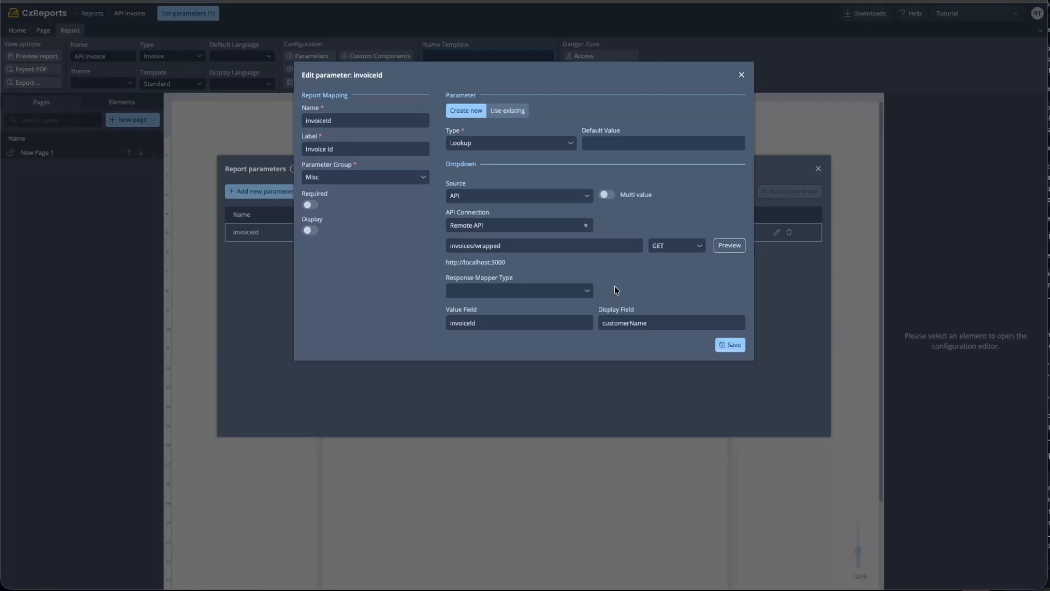
pyautogui.moveTo(515, 279); pyautogui.dragTo(443, 279)
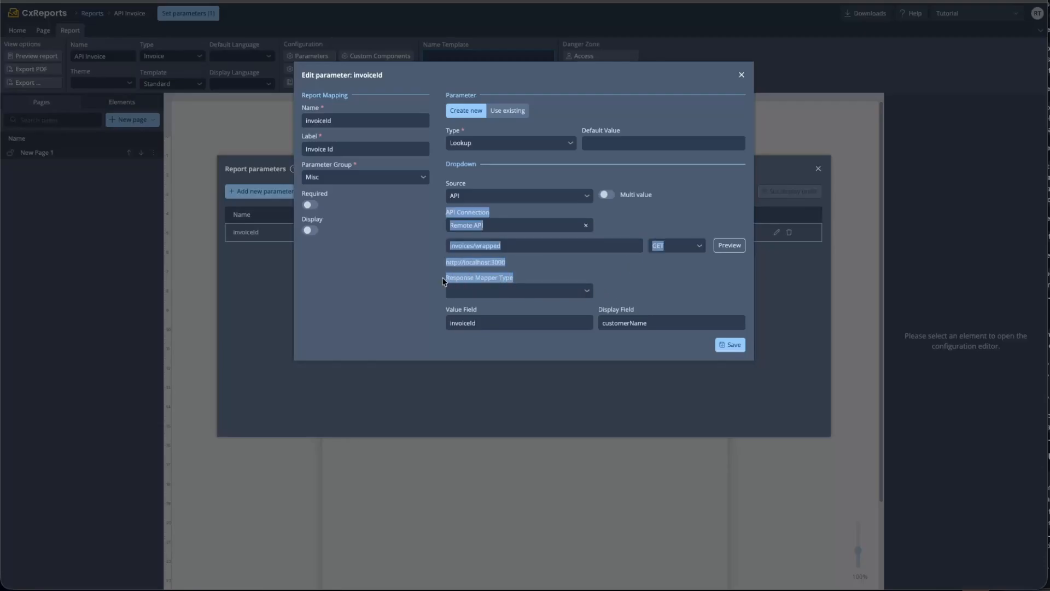
# Switch the invoiceId response mapper to JavaScript and make it return response?.result
pyautogui.click(525, 272)
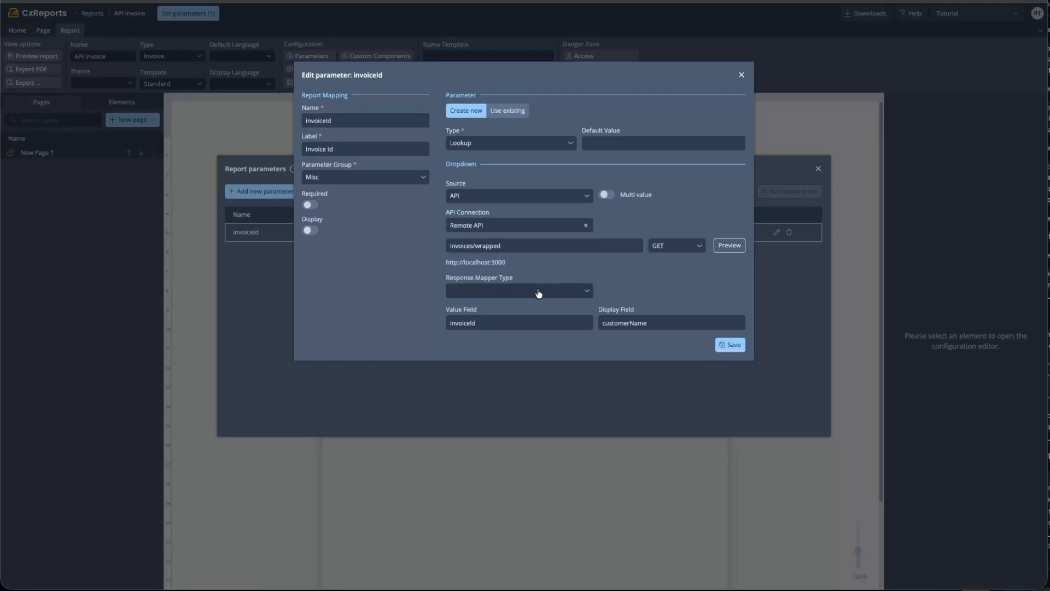
pyautogui.click(539, 293)
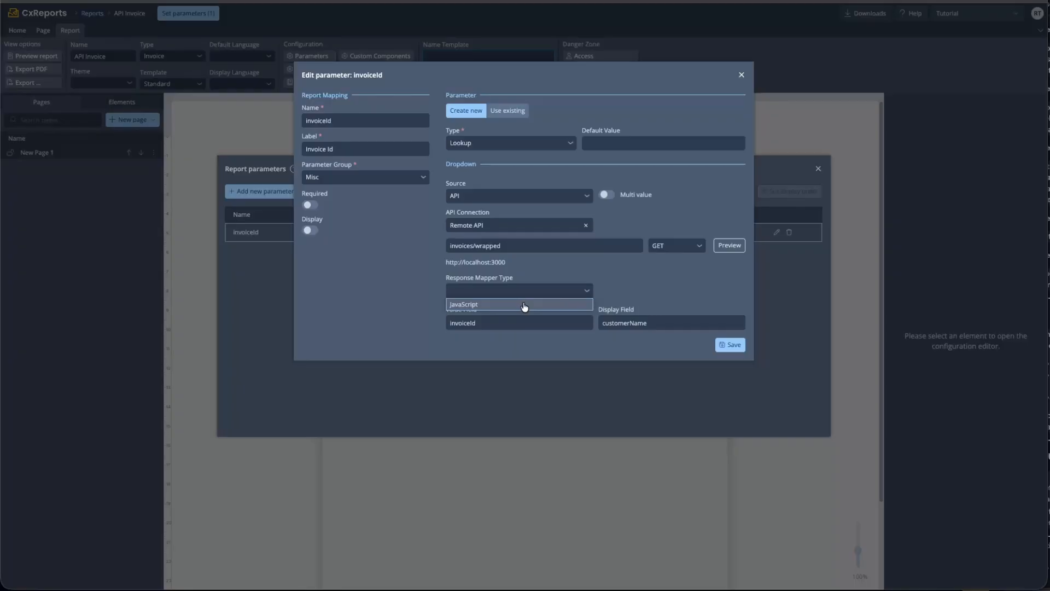
pyautogui.click(524, 305)
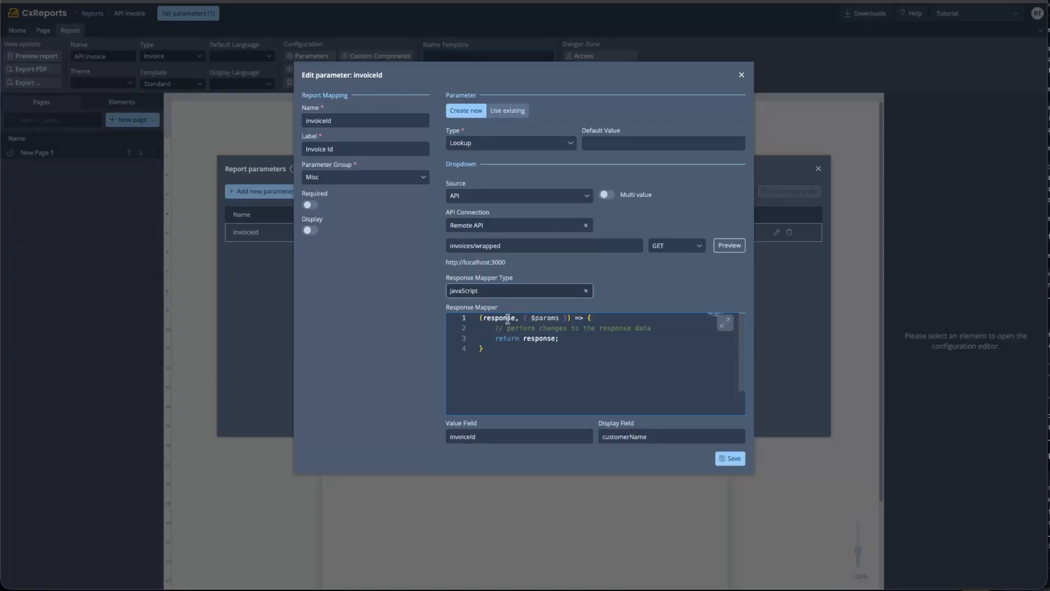
pyautogui.doubleClick(507, 318)
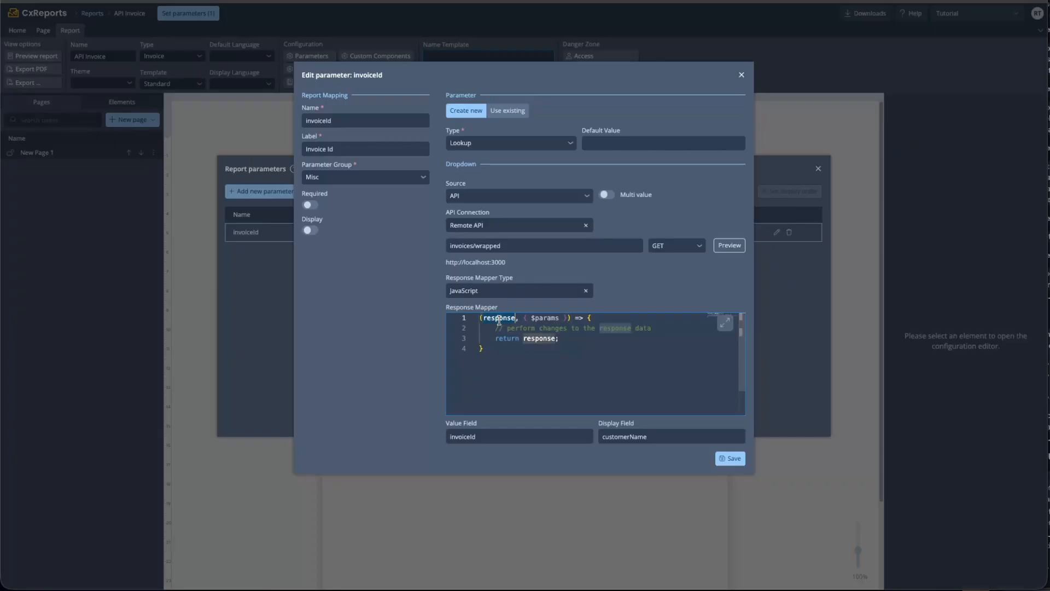
pyautogui.click(527, 319)
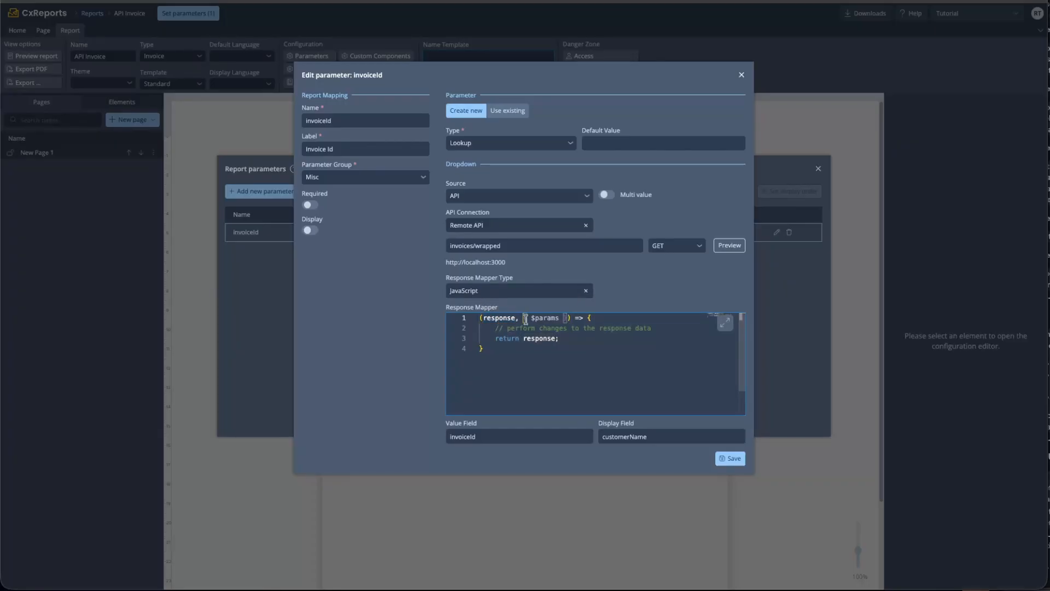
pyautogui.moveTo(558, 319); pyautogui.dragTo(567, 319)
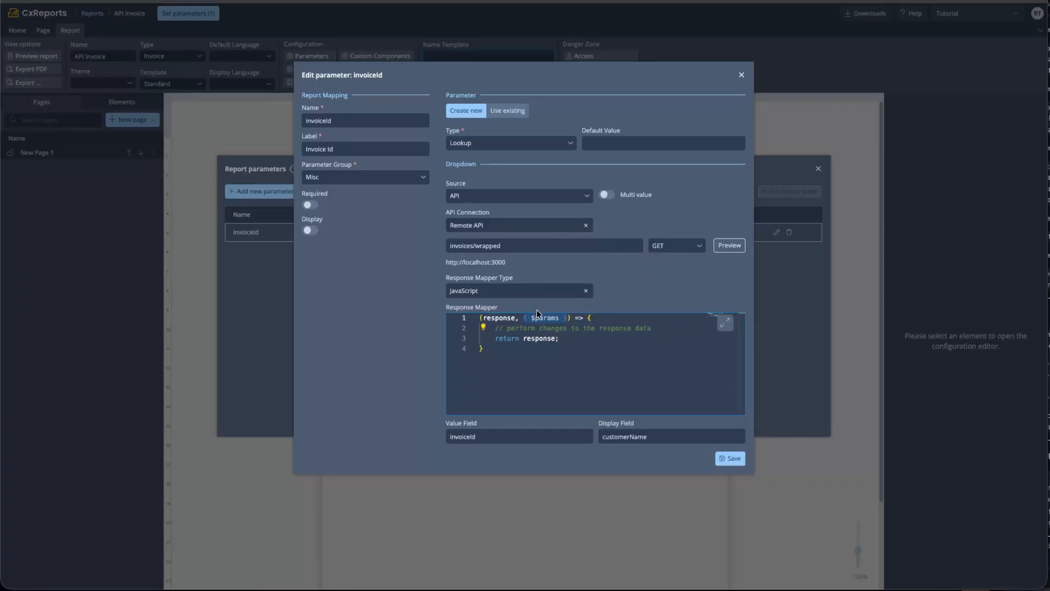
pyautogui.moveTo(496, 329); pyautogui.dragTo(655, 329)
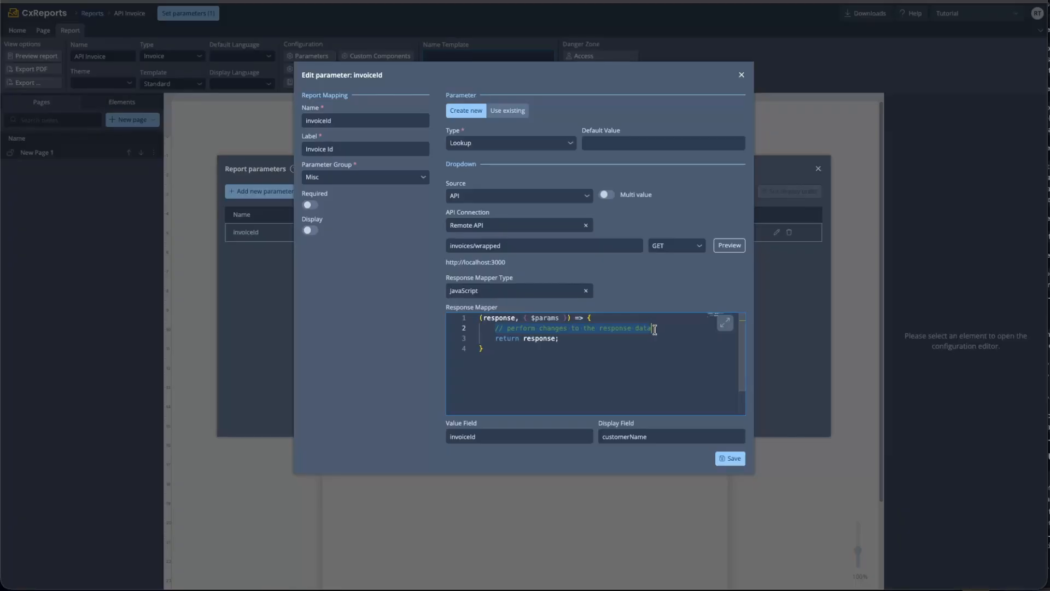
pyautogui.click(655, 330)
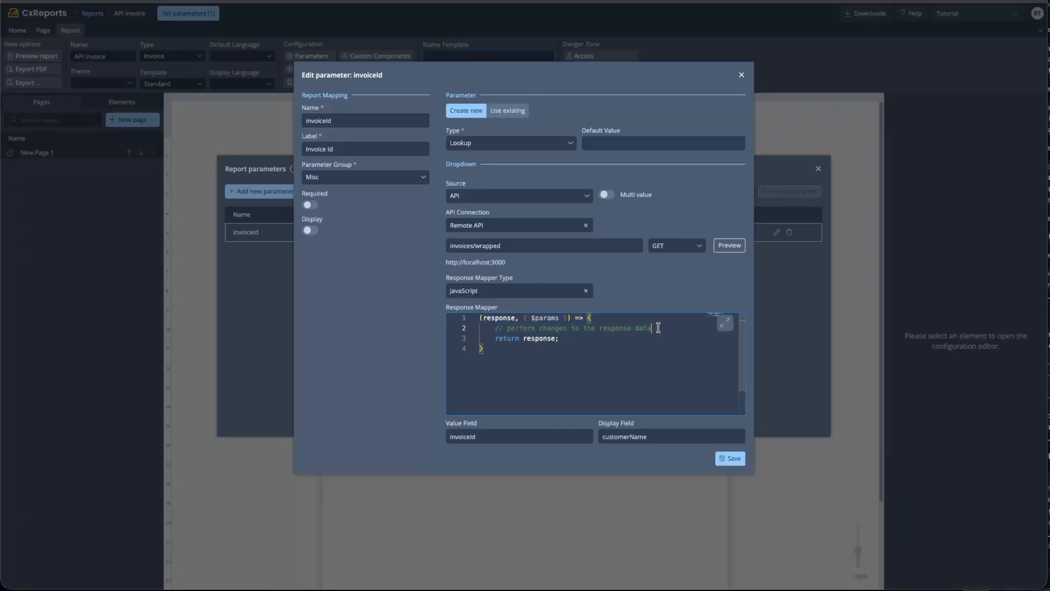
pyautogui.click(555, 338)
pyautogui.write('?.')
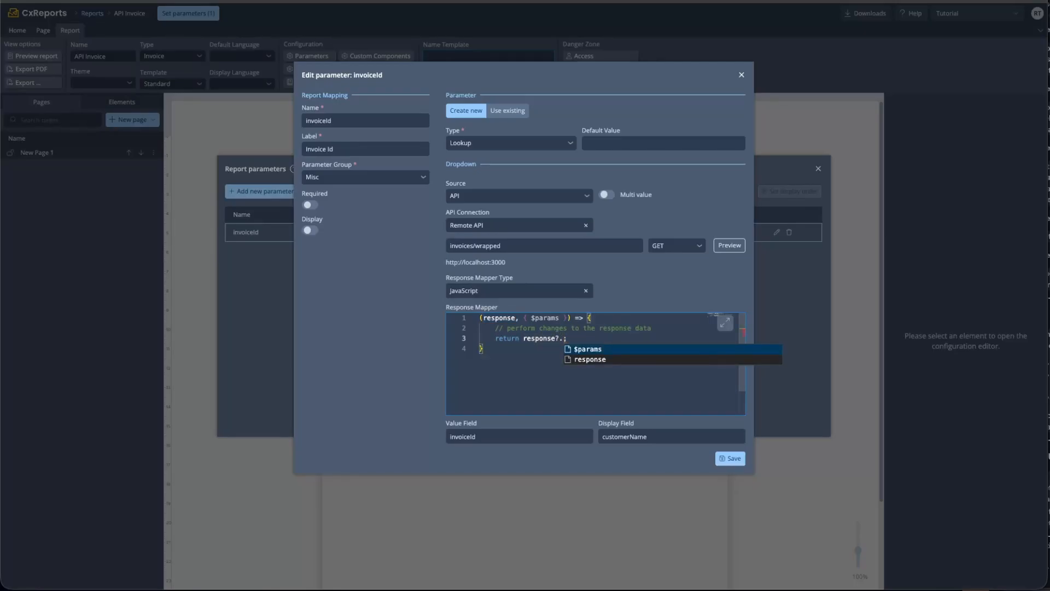
pyautogui.write('result')
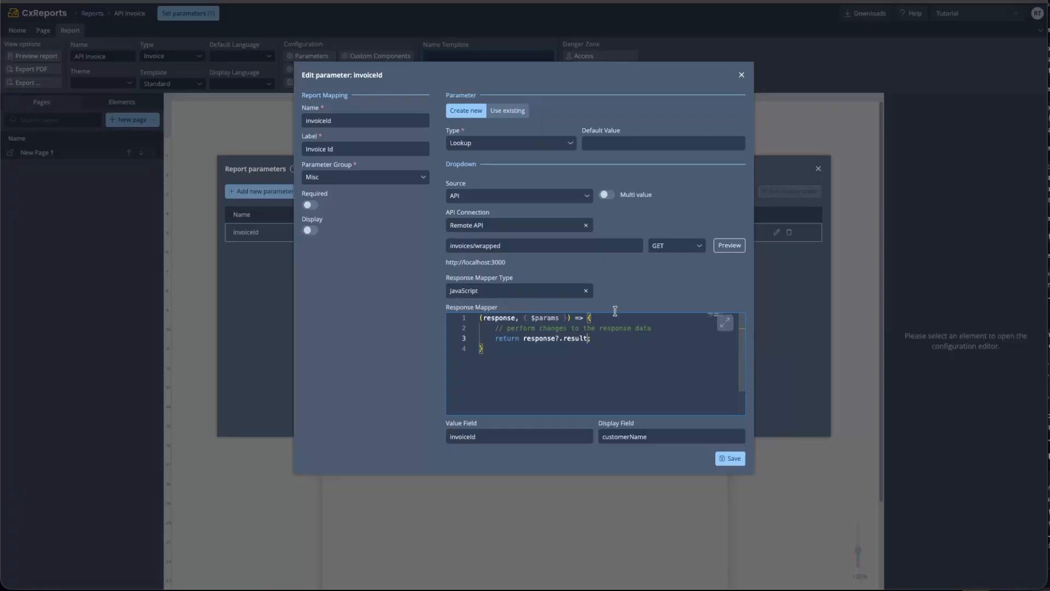
# Preview and test the lookup response with the new mapper, then close the preview
pyautogui.click(727, 246)
pyautogui.click(251, 105)
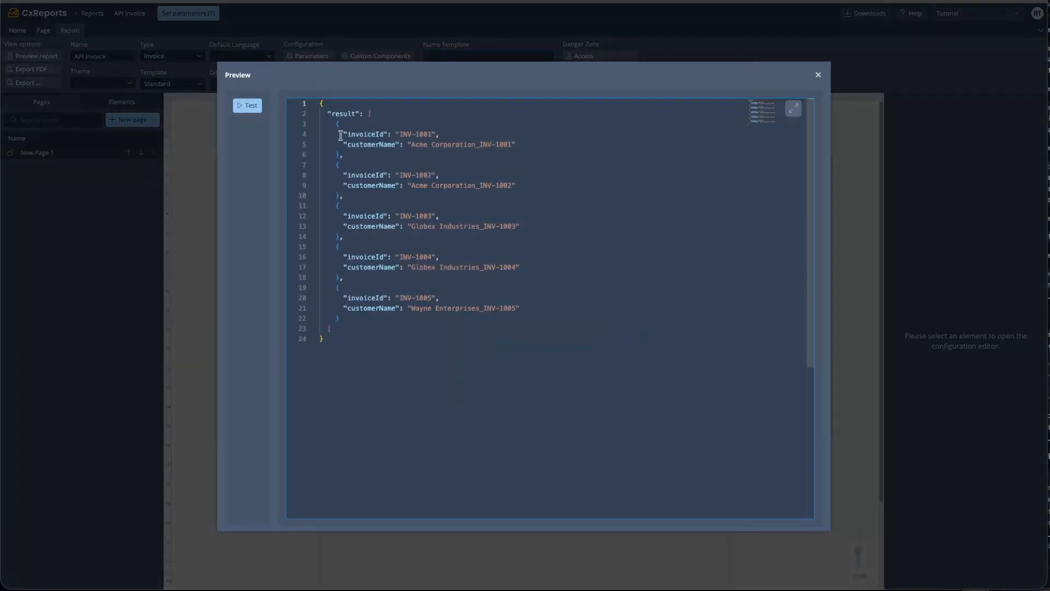
pyautogui.click(356, 113)
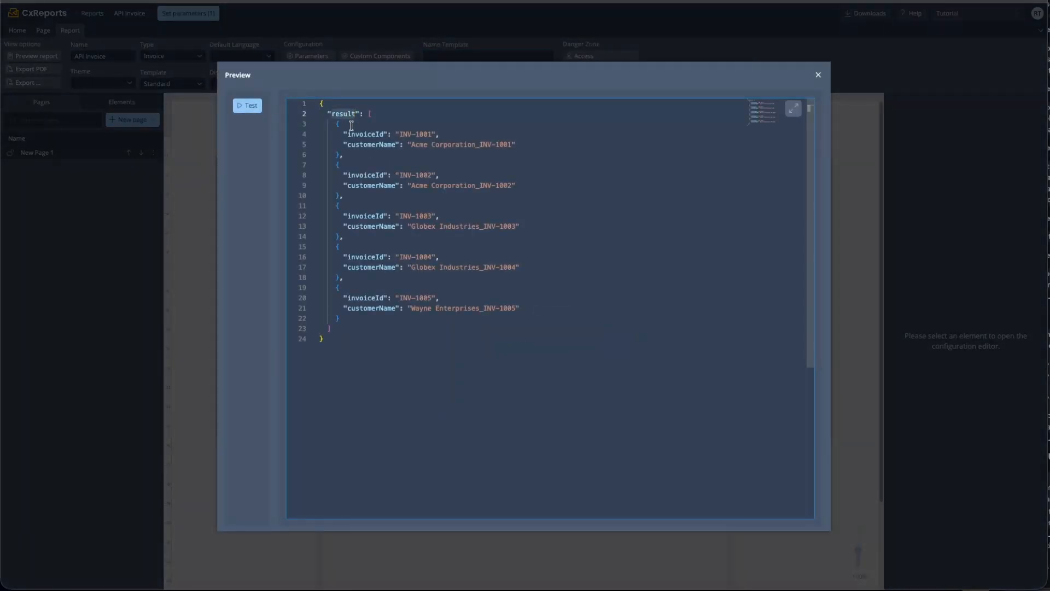
pyautogui.click(818, 75)
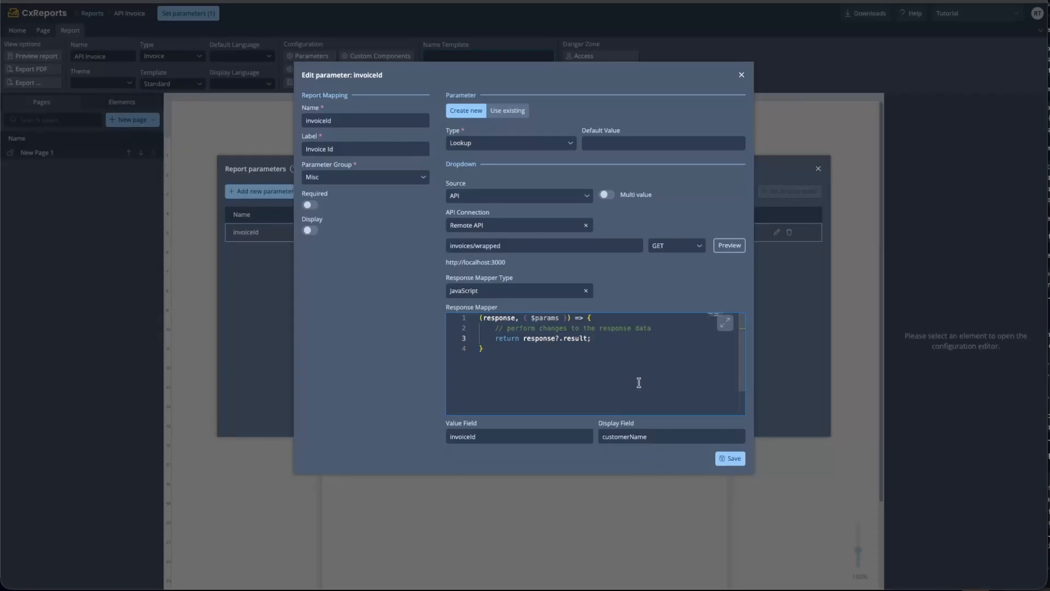
# Save the invoiceId lookup and apply Globex Industries_INV-1003 as the report's Invoice Id
pyautogui.click(729, 458)
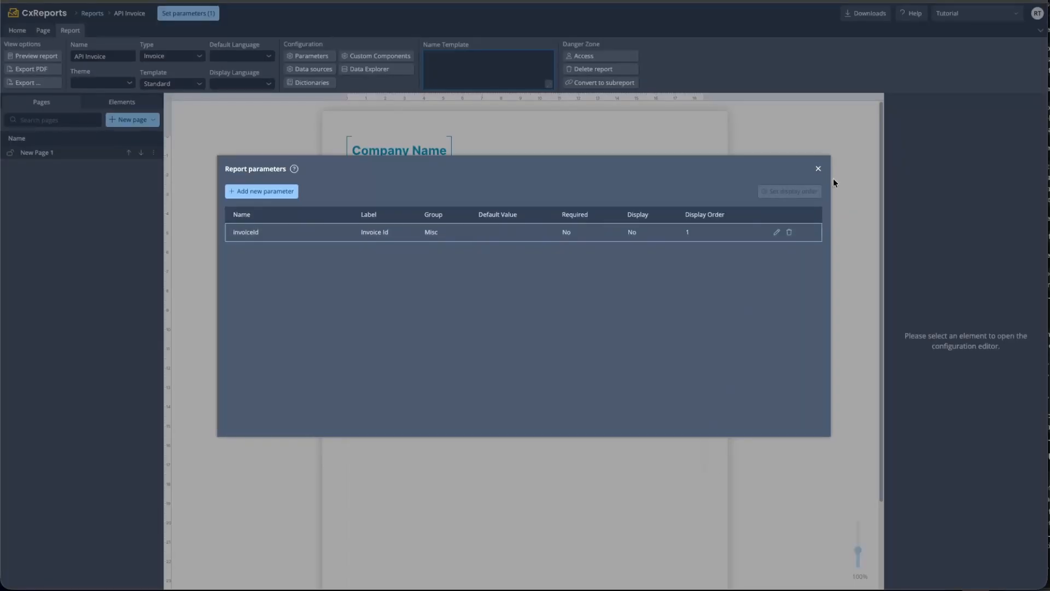
pyautogui.click(819, 168)
pyautogui.click(184, 16)
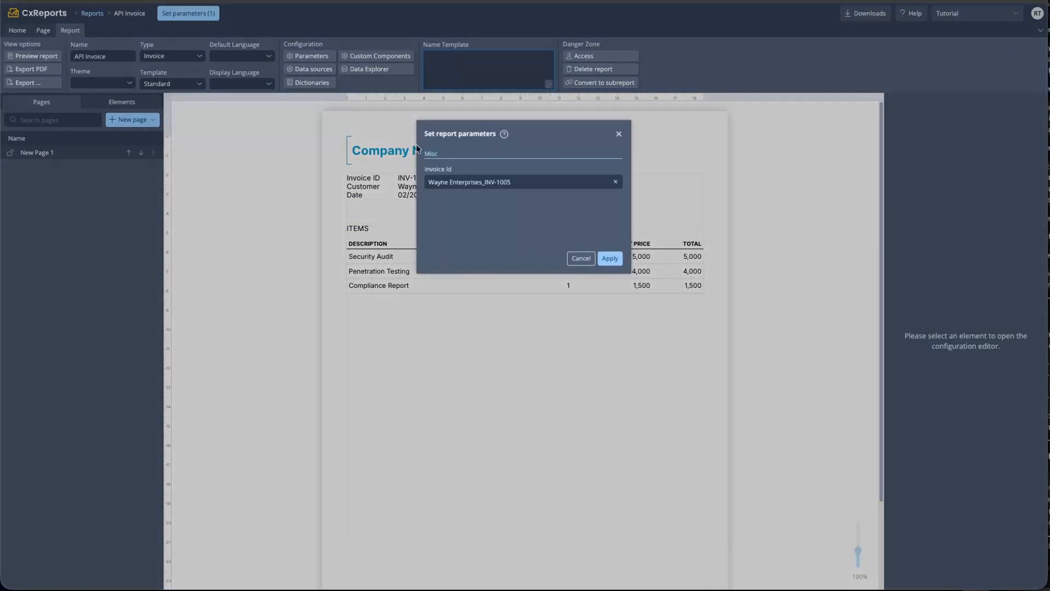
pyautogui.click(469, 181)
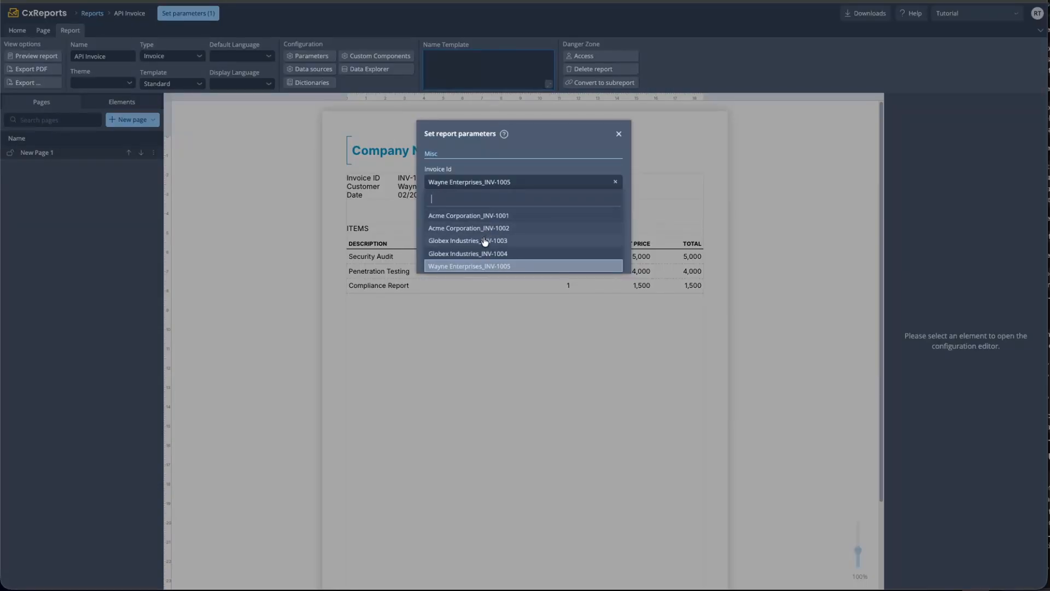
pyautogui.click(484, 241)
pyautogui.click(611, 260)
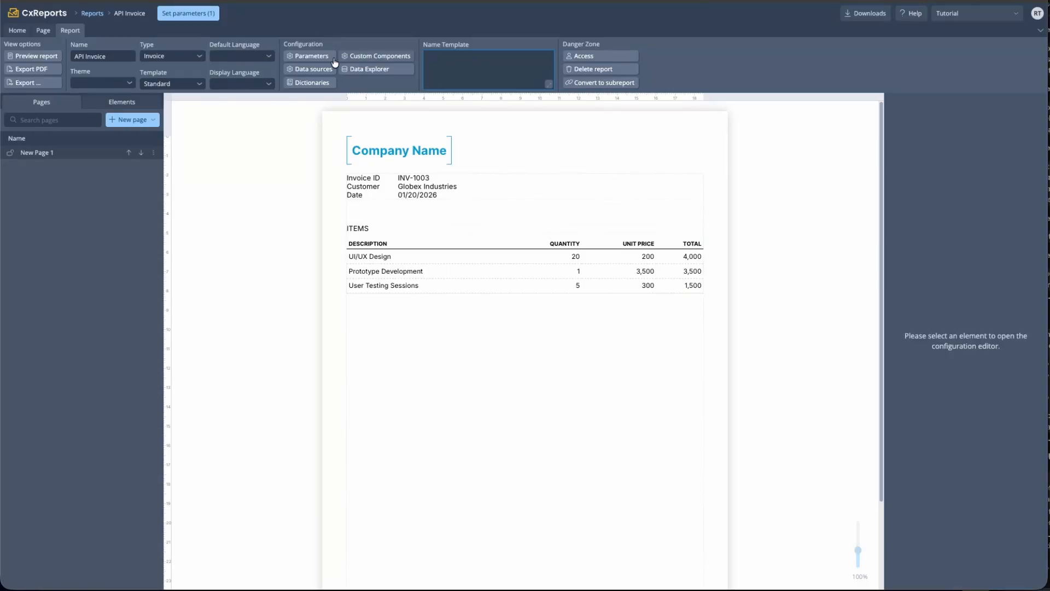
# Review the invoiceId parameter's JavaScript mapper, re-save it, and close Report parameters
pyautogui.click(311, 57)
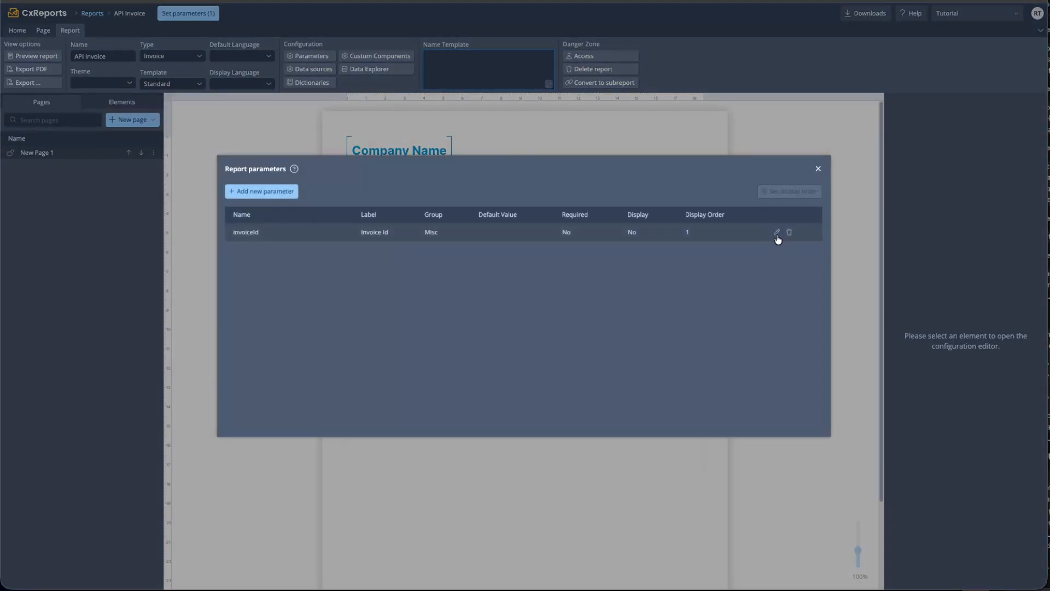
pyautogui.click(776, 234)
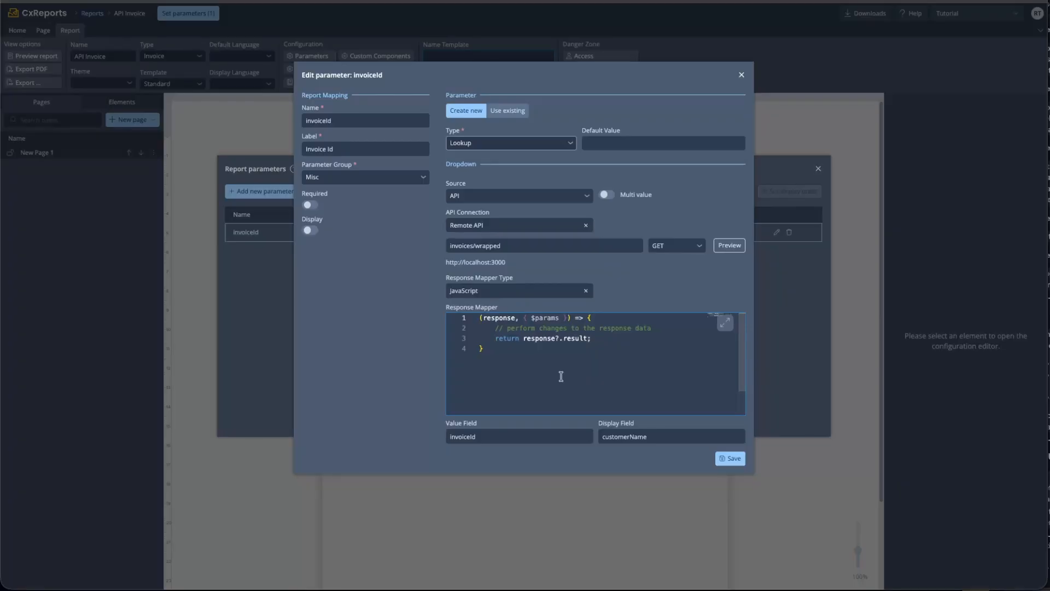
pyautogui.click(733, 460)
pyautogui.click(818, 169)
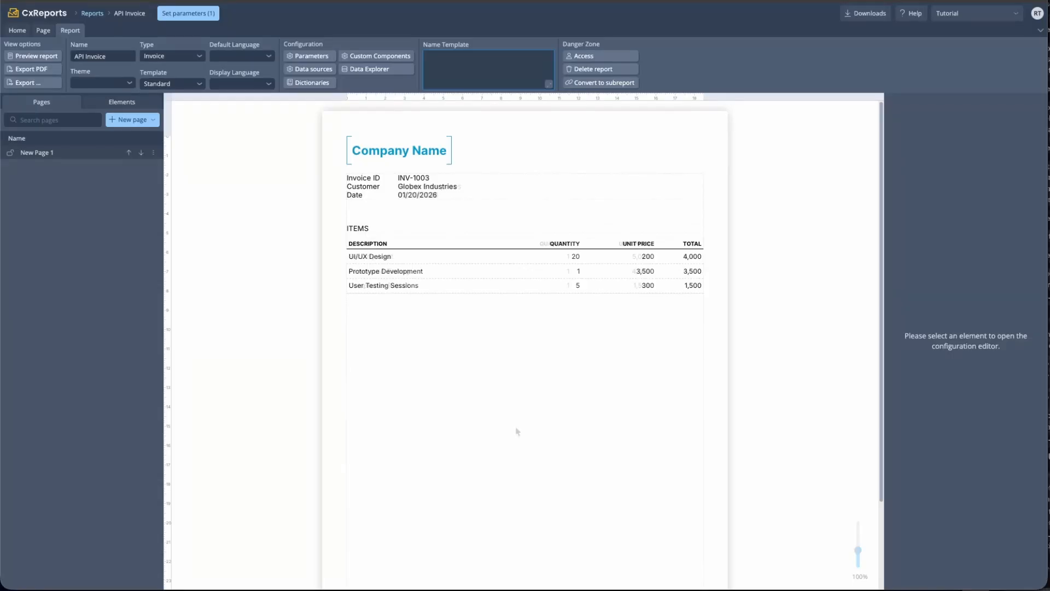